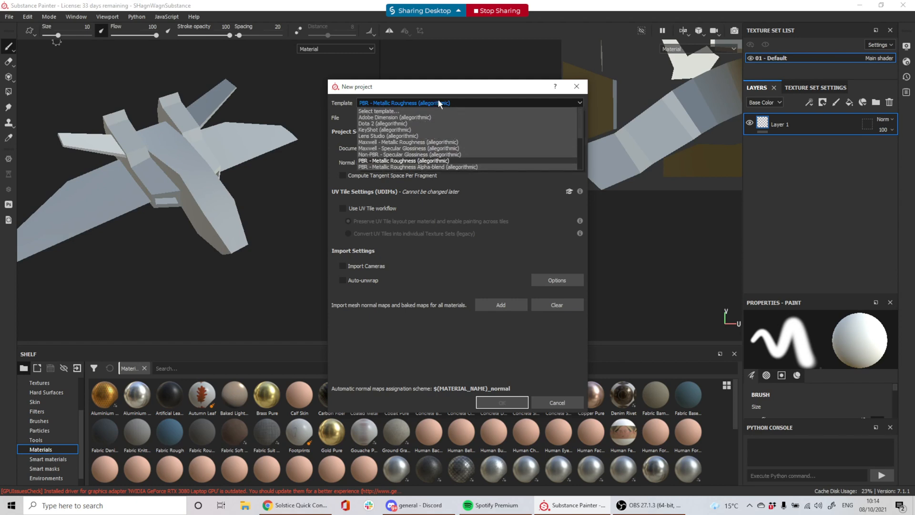
# Choose the PBR - Metallic Roughness Alpha-blend (allegorithmic) template from the Template list
pyautogui.scroll(-4, 419, 118)
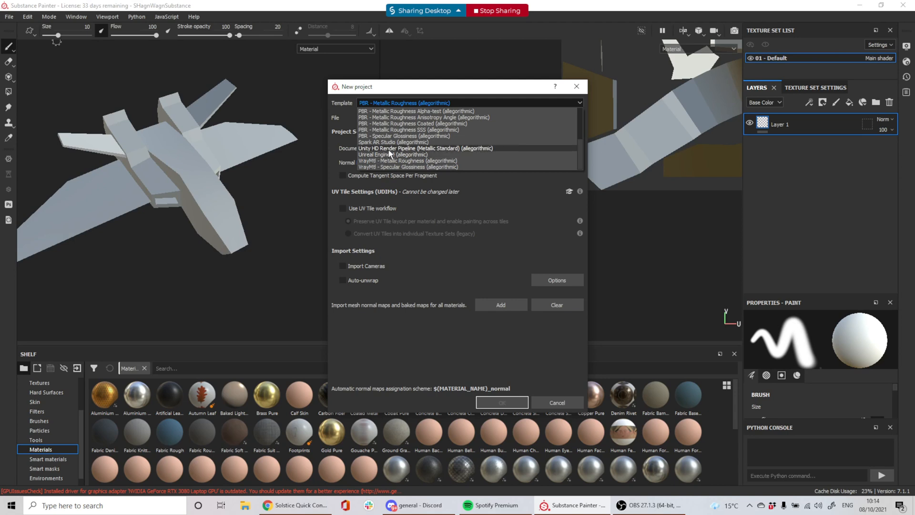
pyautogui.scroll(2, 388, 150)
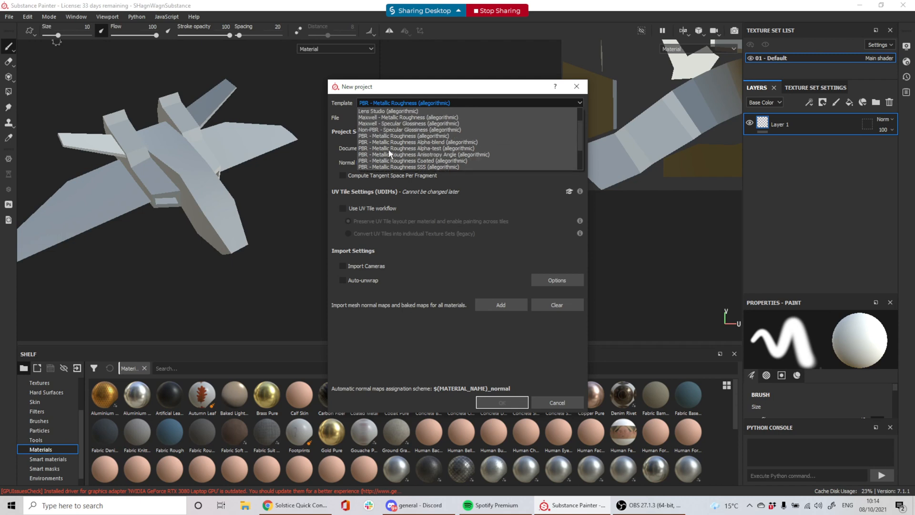
pyautogui.click(414, 143)
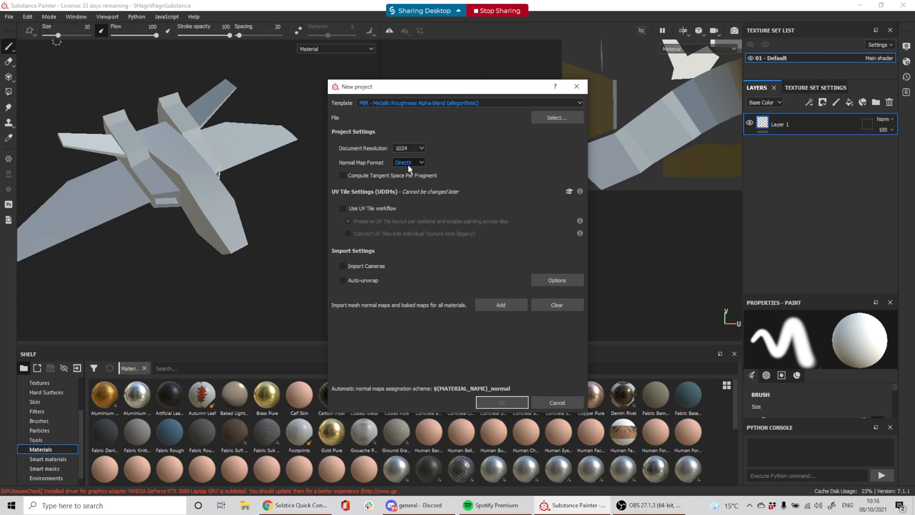
pyautogui.click(408, 165)
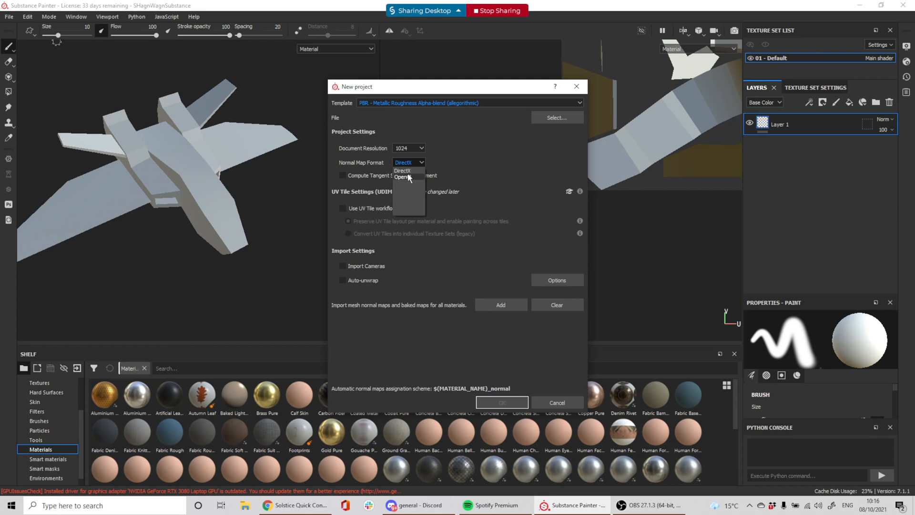
pyautogui.click(403, 177)
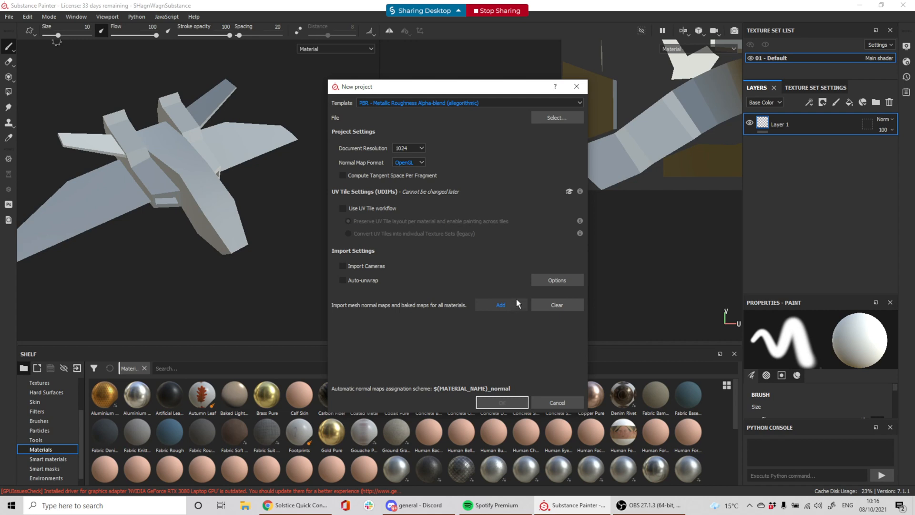
pyautogui.click(487, 101)
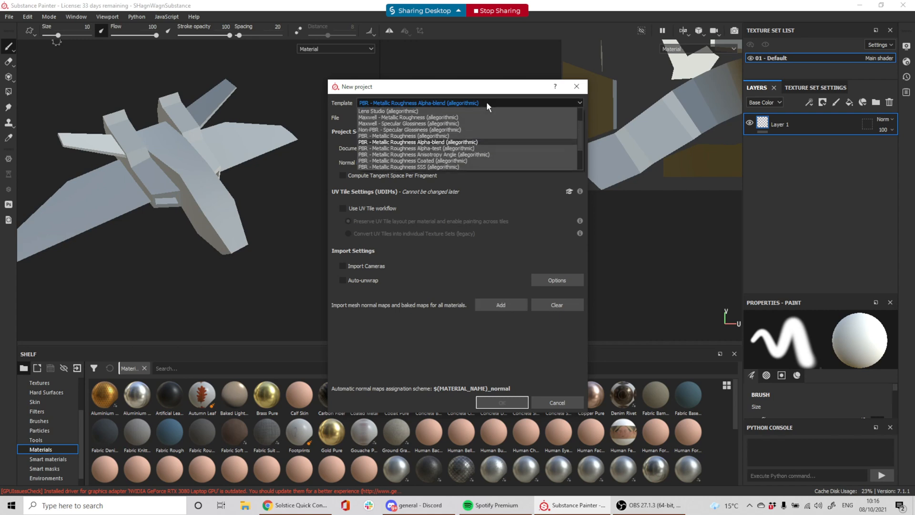
pyautogui.click(476, 142)
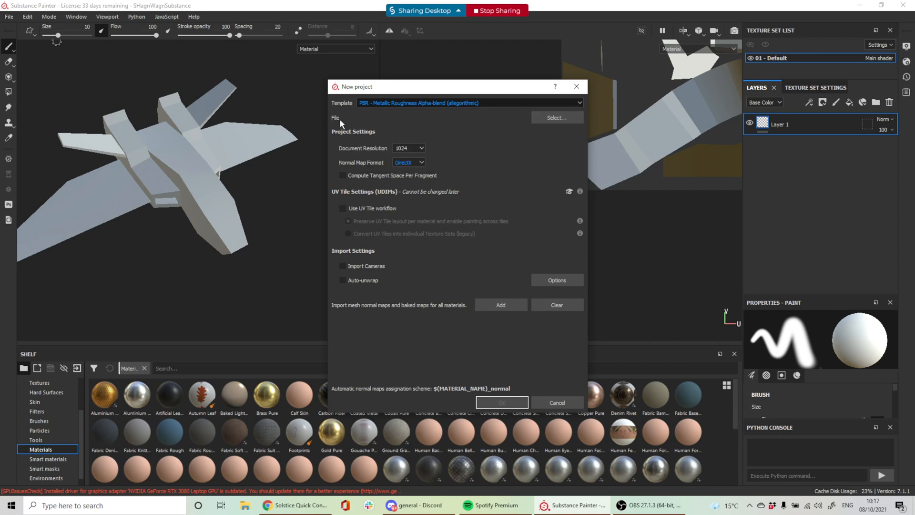
# Browse to the ShagNWagn_forSubstance mesh, then cancel both dialogs to return to the spaceship project
pyautogui.click(556, 118)
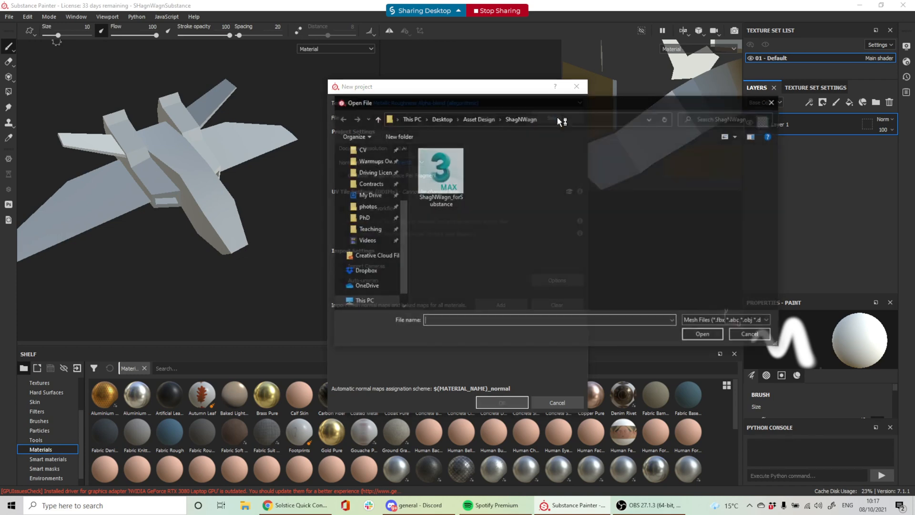
pyautogui.click(437, 175)
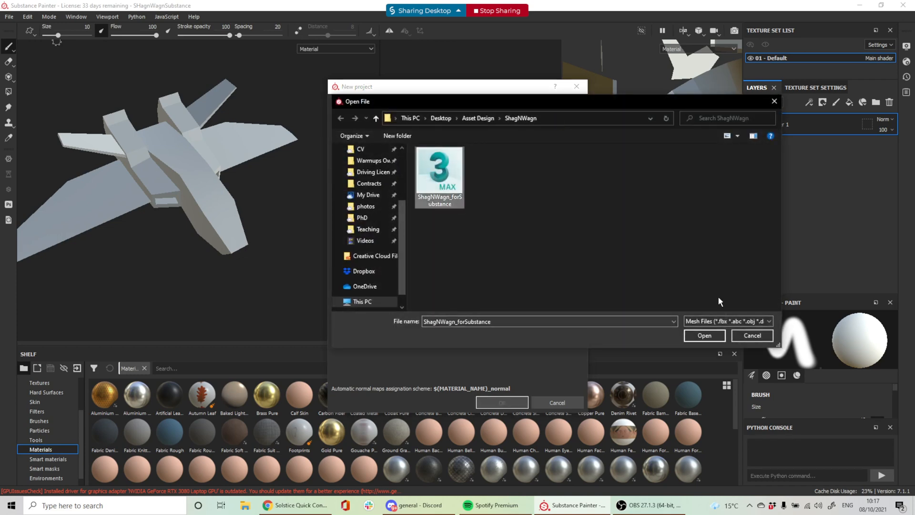
pyautogui.click(743, 338)
pyautogui.click(542, 403)
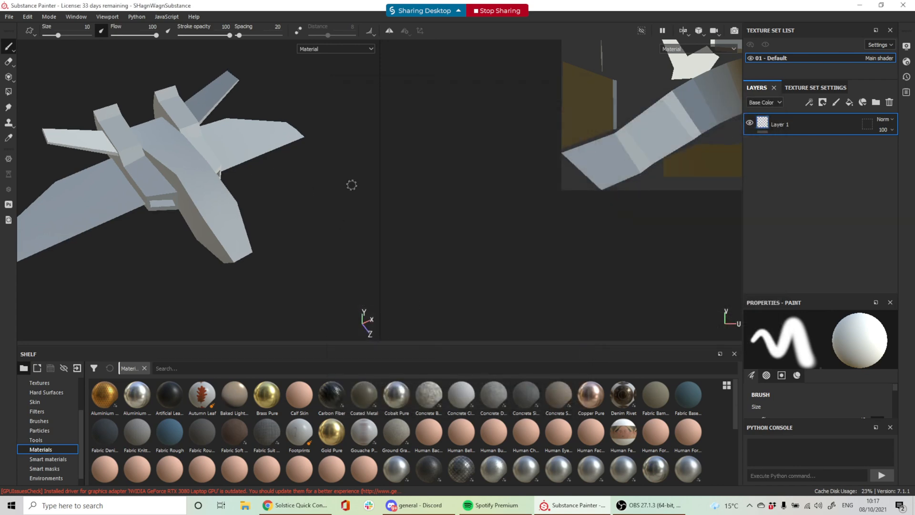
pyautogui.scroll(-1, 360, 178)
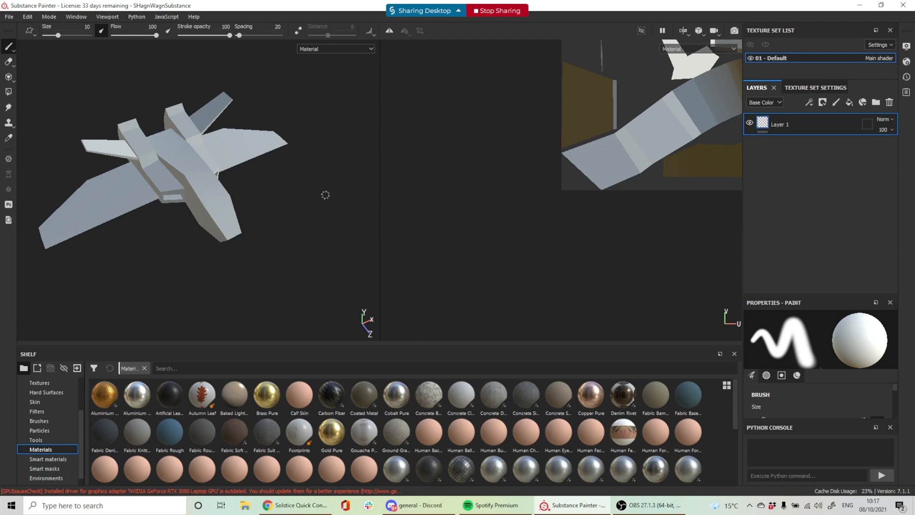
pyautogui.keyDown('alt'); pyautogui.moveTo(261, 187); pyautogui.dragTo(286, 196); pyautogui.keyUp('alt')
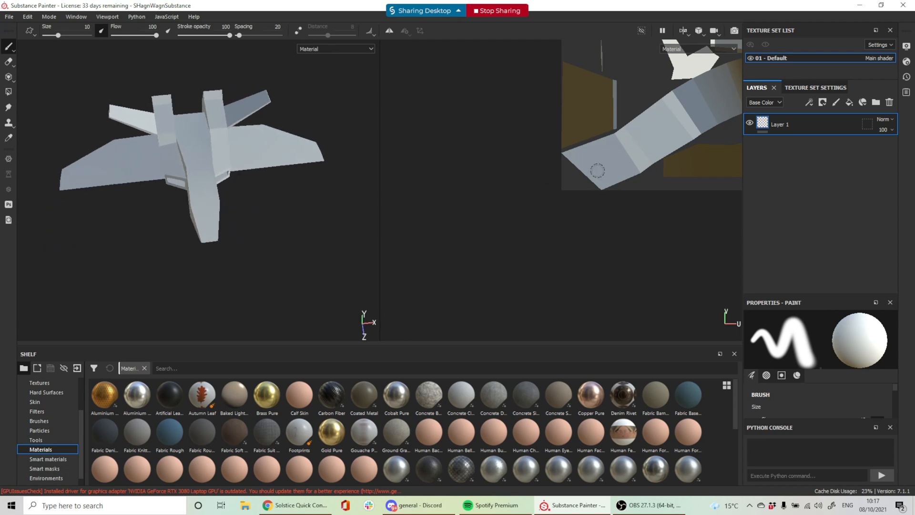
pyautogui.keyDown('alt'); pyautogui.moveTo(659, 118); pyautogui.dragTo(527, 227, button='middle'); pyautogui.keyUp('alt')
pyautogui.scroll(2, 618, 213)
pyautogui.scroll(-5, 619, 210)
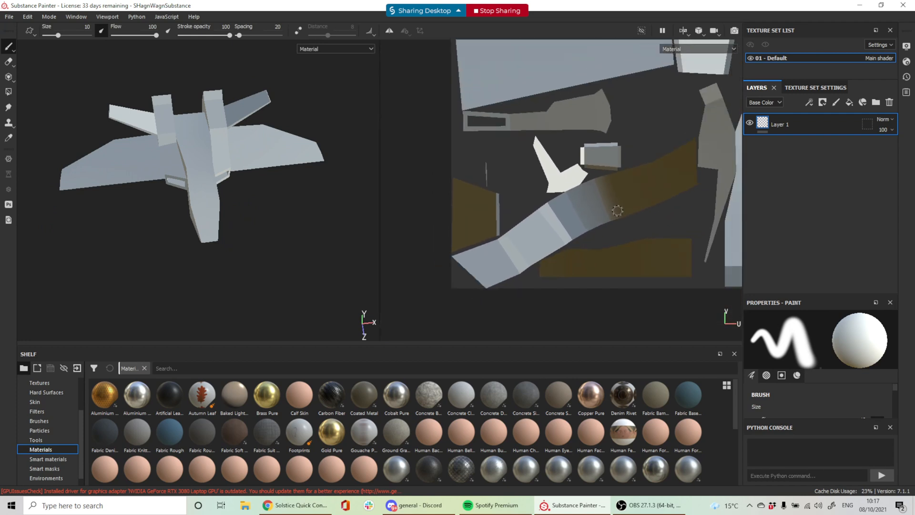
pyautogui.keyDown('alt'); pyautogui.moveTo(661, 145); pyautogui.dragTo(635, 178, button='middle'); pyautogui.keyUp('alt')
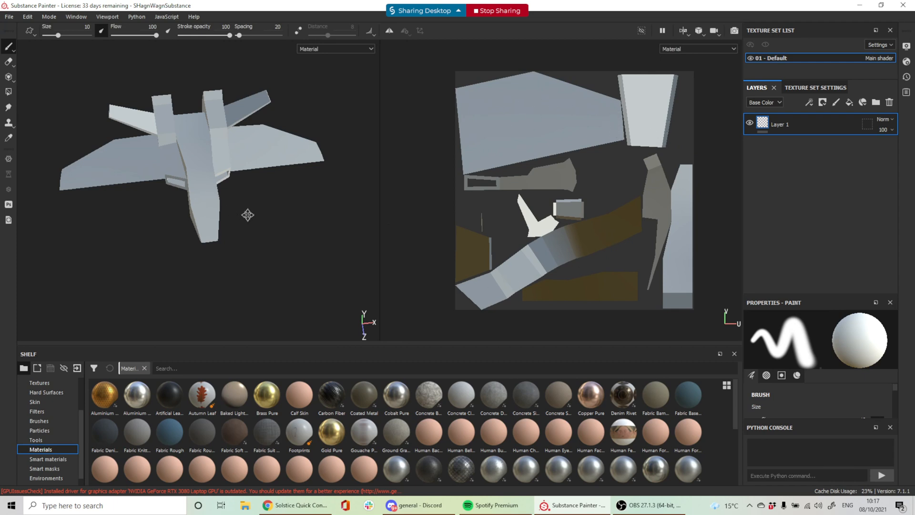
pyautogui.keyDown('alt'); pyautogui.moveTo(248, 215); pyautogui.dragTo(343, 217); pyautogui.keyUp('alt')
pyautogui.moveTo(610, 159)
pyautogui.mouseDown(button='middle')
pyautogui.moveTo(593, 161)
pyautogui.moveTo(618, 149)
pyautogui.mouseUp(button='middle')
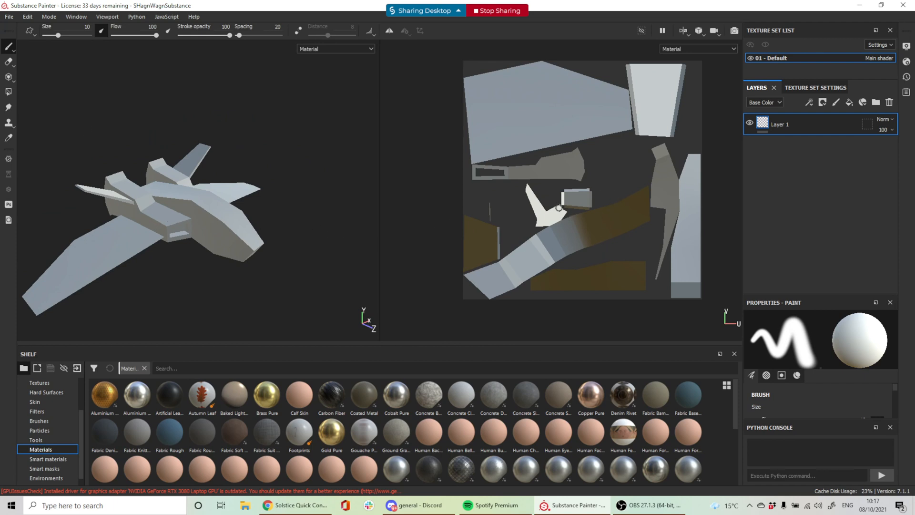
pyautogui.moveTo(316, 207)
pyautogui.keyDown('alt'); pyautogui.mouseDown()
pyautogui.moveTo(269, 229)
pyautogui.moveTo(311, 216)
pyautogui.mouseUp(); pyautogui.keyUp('alt')
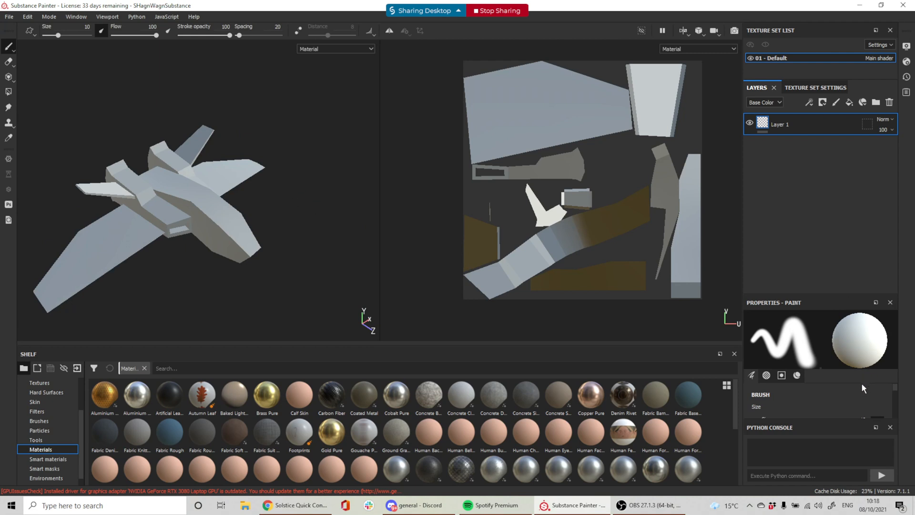
# Set the brush Base Color to red e41414
pyautogui.scroll(-2, 848, 398)
pyautogui.scroll(-5, 843, 404)
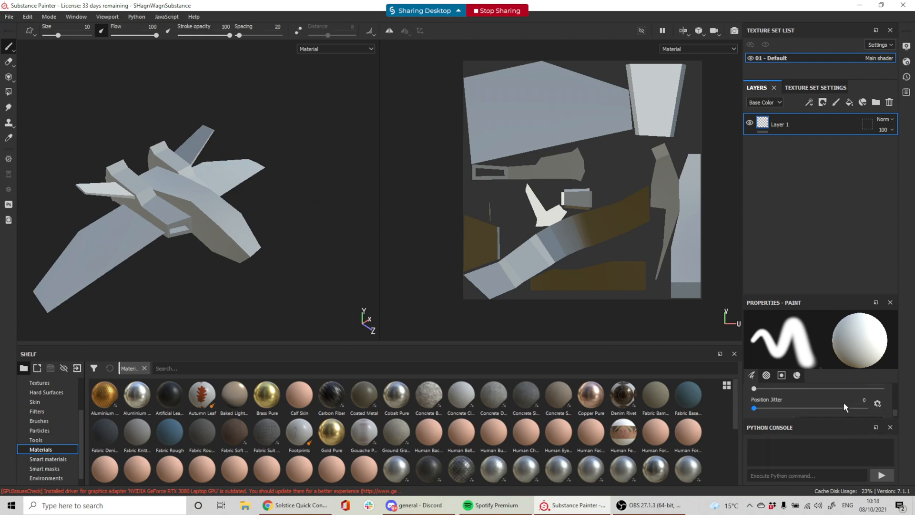
pyautogui.scroll(2, 844, 405)
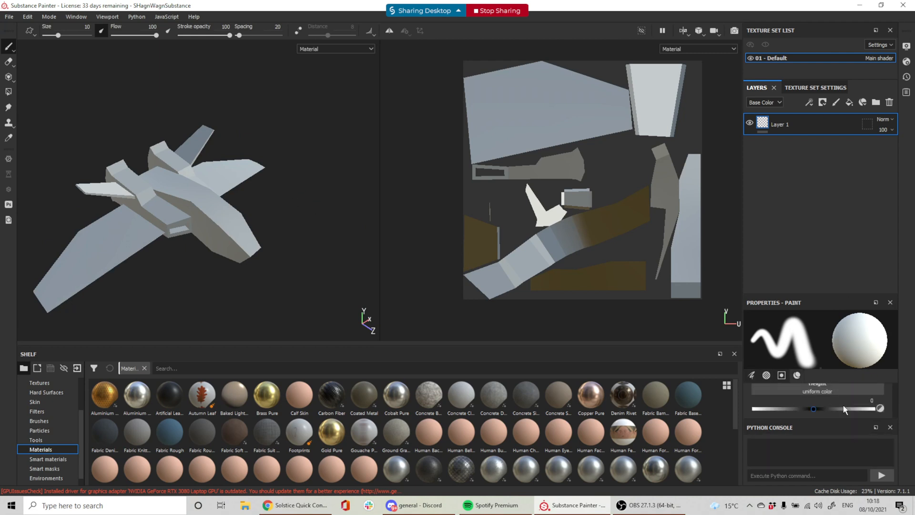
pyautogui.click(842, 401)
pyautogui.click(847, 422)
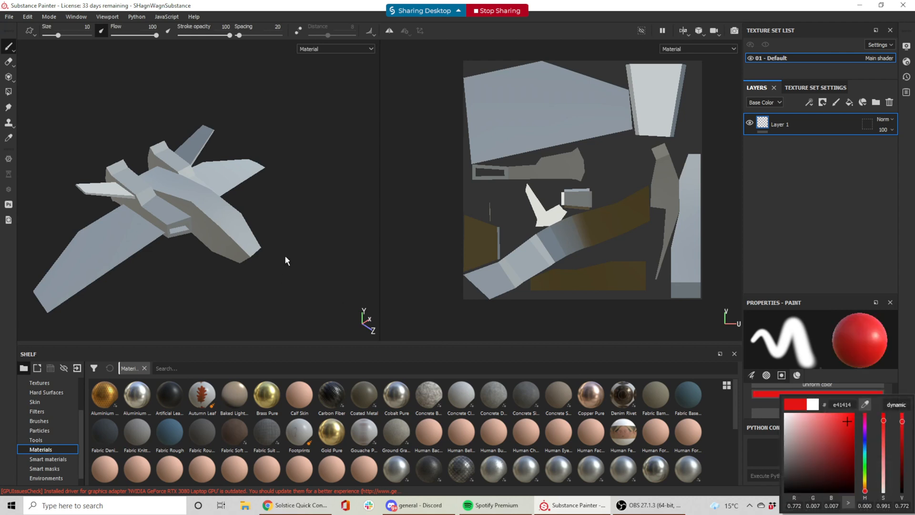
# Paint two red test strokes on the wings and undo each one
pyautogui.moveTo(503, 132)
pyautogui.mouseDown()
pyautogui.moveTo(547, 110)
pyautogui.moveTo(582, 112)
pyautogui.mouseUp()
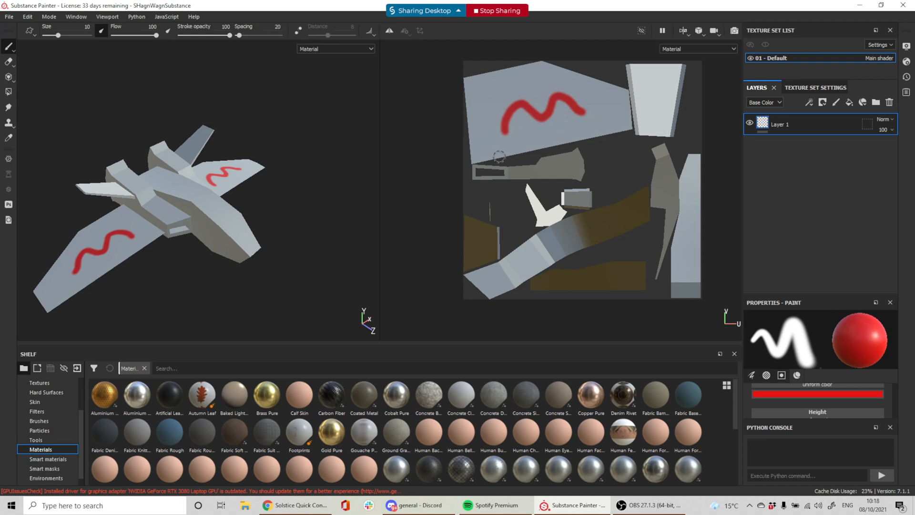
pyautogui.hotkey('ctrl', 'z')
pyautogui.moveTo(213, 183)
pyautogui.mouseDown()
pyautogui.moveTo(229, 167)
pyautogui.moveTo(253, 168)
pyautogui.mouseUp()
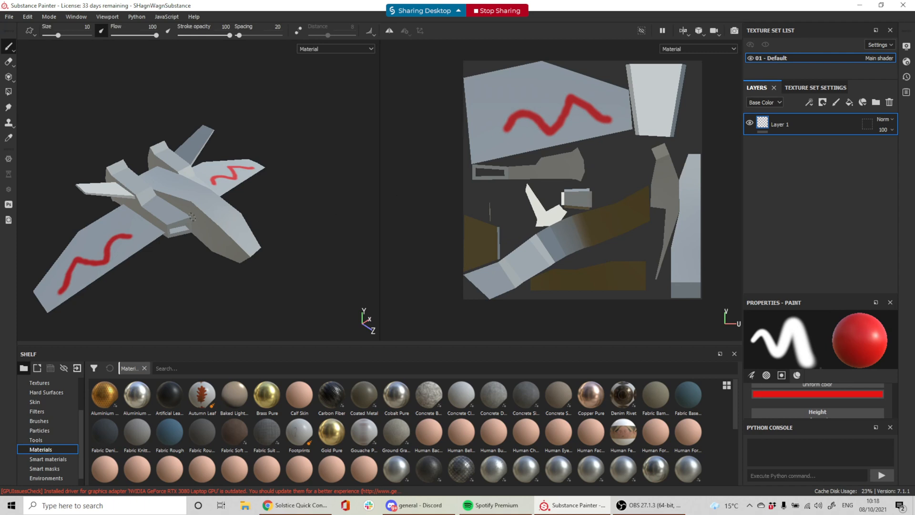
pyautogui.hotkey('ctrl', 'z')
pyautogui.keyDown('alt'); pyautogui.moveTo(315, 214); pyautogui.dragTo(226, 167); pyautogui.keyUp('alt')
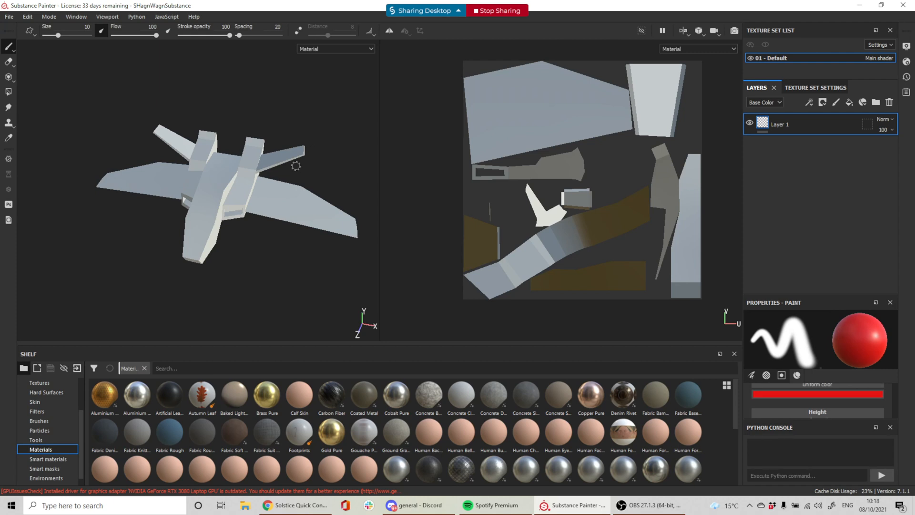
pyautogui.moveTo(324, 119)
pyautogui.keyDown('alt'); pyautogui.mouseDown()
pyautogui.moveTo(250, 116)
pyautogui.moveTo(322, 116)
pyautogui.moveTo(293, 135)
pyautogui.moveTo(237, 116)
pyautogui.moveTo(302, 114)
pyautogui.moveTo(312, 148)
pyautogui.moveTo(222, 177)
pyautogui.moveTo(280, 152)
pyautogui.mouseUp(); pyautogui.keyUp('alt')
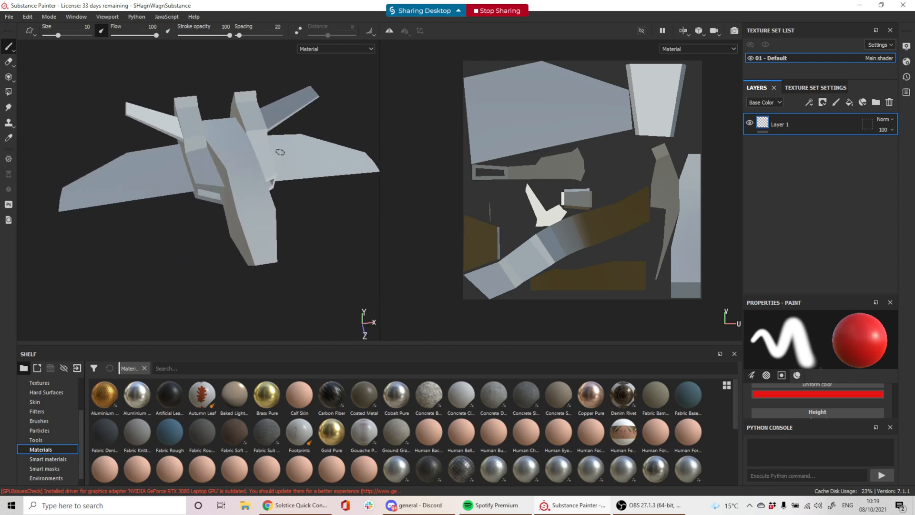
pyautogui.scroll(6, 281, 152)
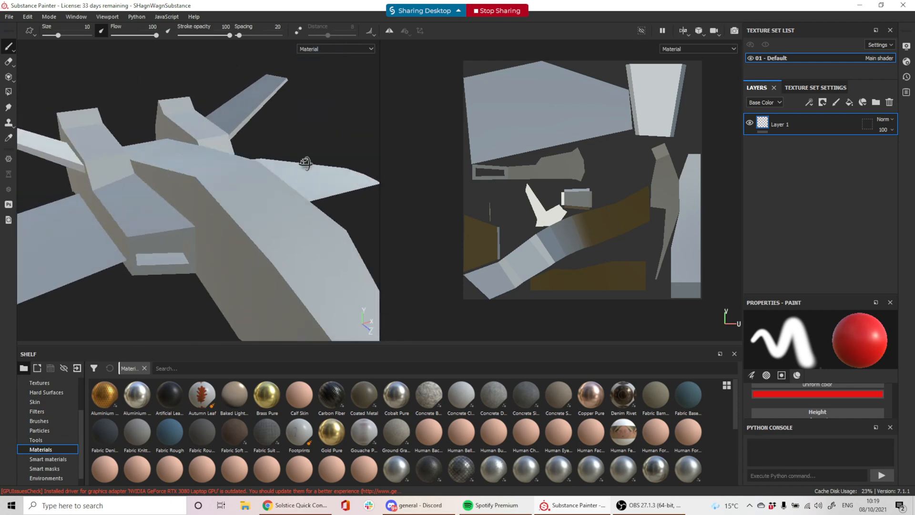
pyautogui.keyDown('alt'); pyautogui.moveTo(306, 163); pyautogui.dragTo(255, 170); pyautogui.keyUp('alt')
pyautogui.scroll(-4, 259, 178)
pyautogui.scroll(5, 225, 198)
pyautogui.scroll(-5, 251, 184)
pyautogui.keyDown('alt'); pyautogui.moveTo(218, 204); pyautogui.dragTo(420, 139); pyautogui.keyUp('alt')
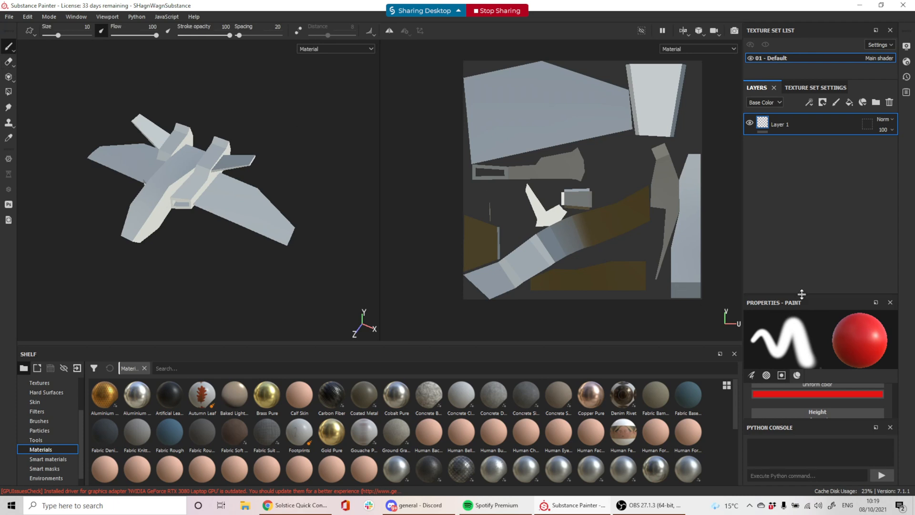
# Enlarge the paint properties panel and scroll through its settings
pyautogui.moveTo(802, 294); pyautogui.dragTo(810, 163)
pyautogui.scroll(10, 834, 325)
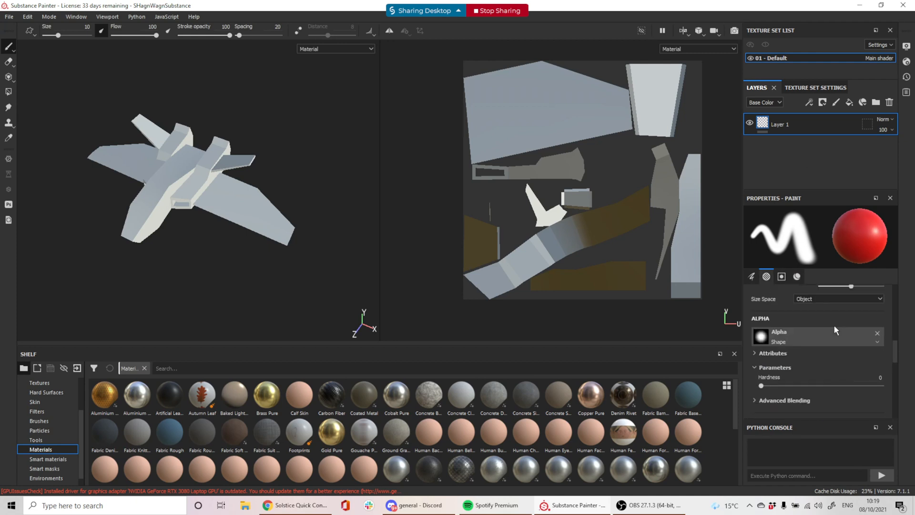
pyautogui.scroll(-1, 788, 298)
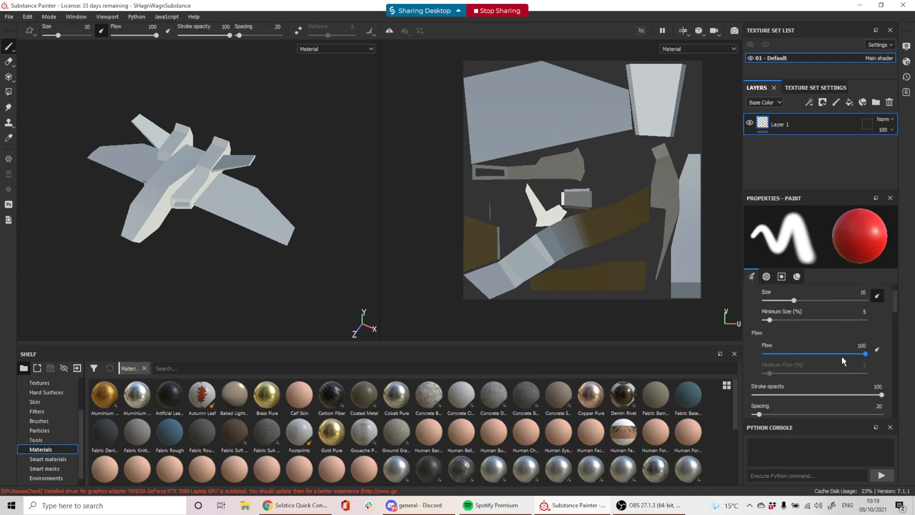
pyautogui.scroll(-2, 832, 389)
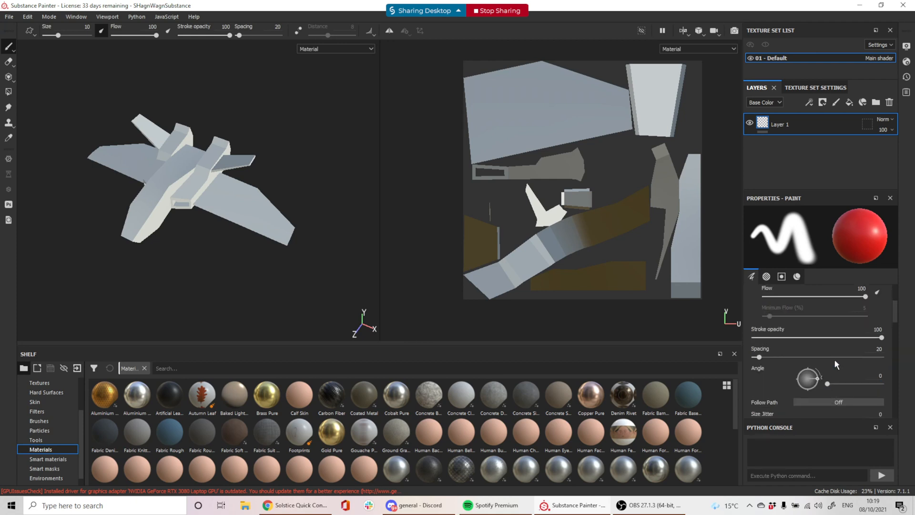
pyautogui.scroll(-6, 845, 333)
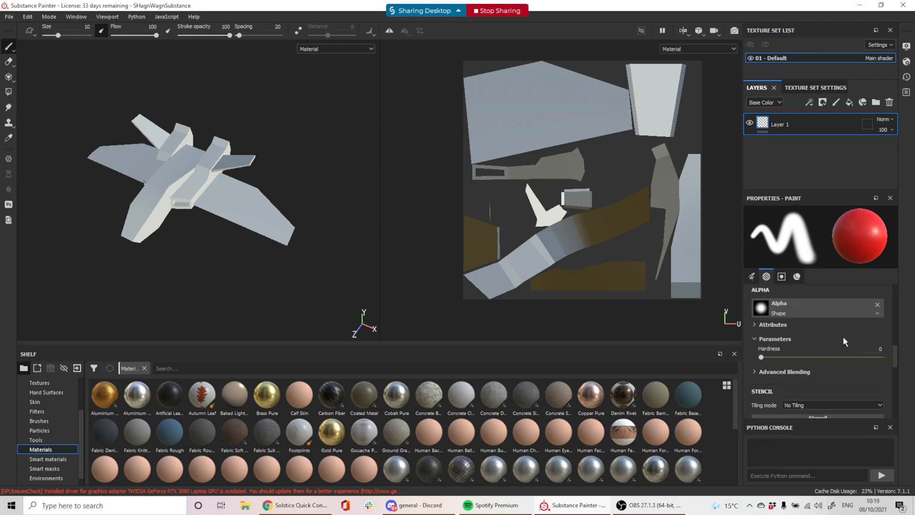
pyautogui.scroll(-5, 843, 336)
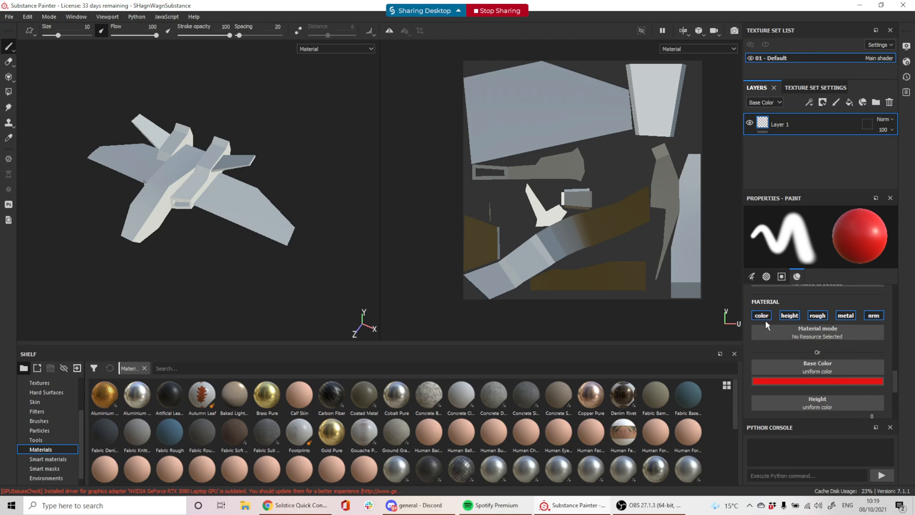
pyautogui.scroll(-1, 792, 344)
pyautogui.scroll(1, 801, 339)
# Paint a red wavy stroke on the right wing, then undo it
pyautogui.moveTo(216, 195); pyautogui.dragTo(285, 236)
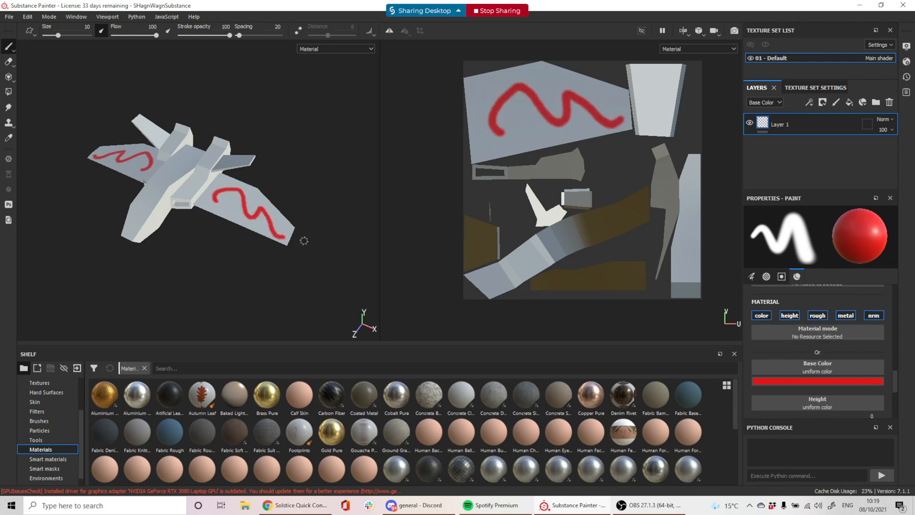
pyautogui.scroll(3, 254, 202)
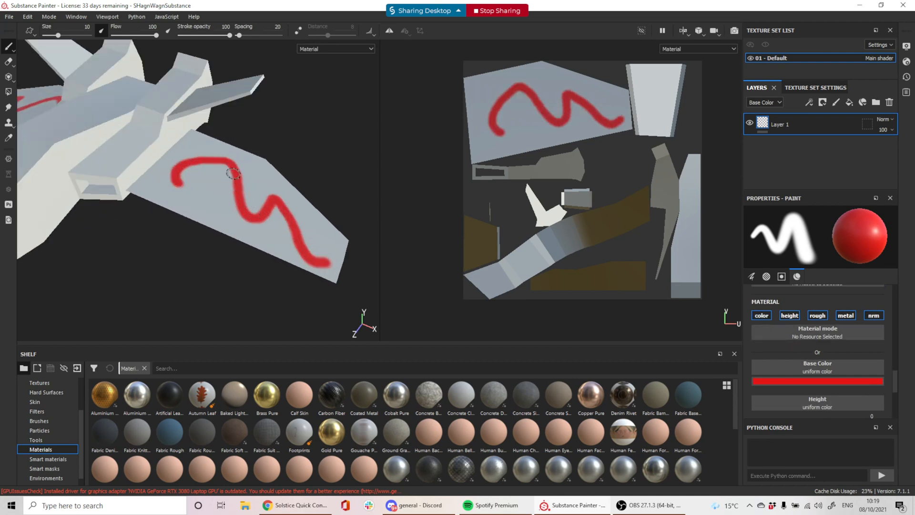
pyautogui.hotkey('ctrl', 'z')
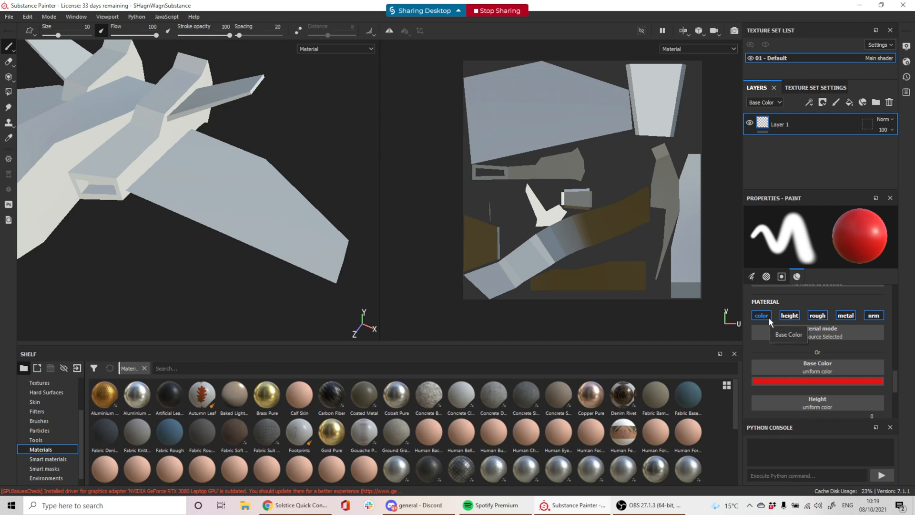
# Switch the brush Base Color from red to a cyan shade
pyautogui.click(820, 380)
pyautogui.click(865, 437)
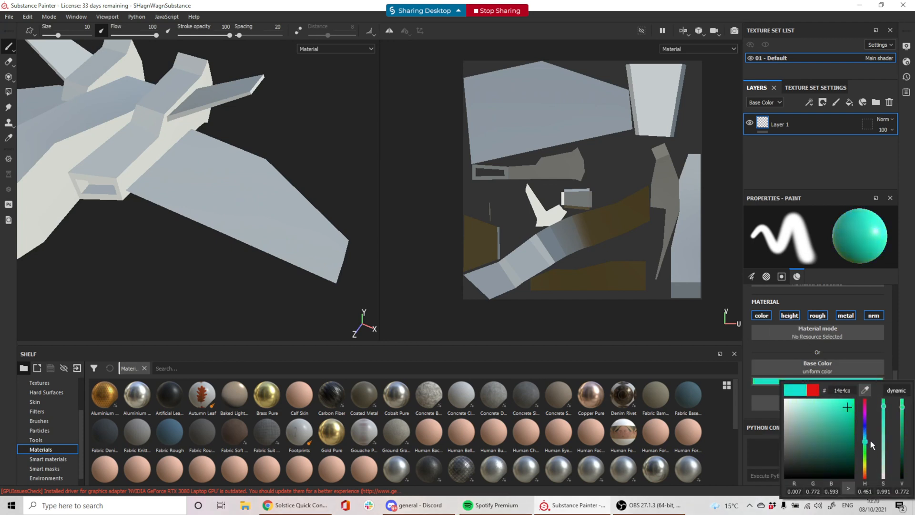
pyautogui.click(846, 409)
pyautogui.click(854, 350)
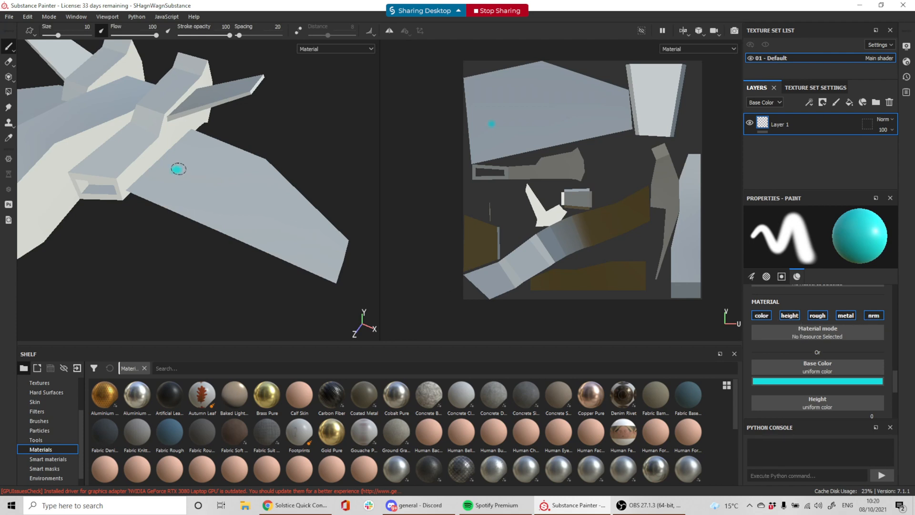
# Paint a cyan squiggle across the wing and raise paint Height to about 0.83
pyautogui.moveTo(176, 167); pyautogui.dragTo(287, 222)
pyautogui.scroll(-1, 815, 371)
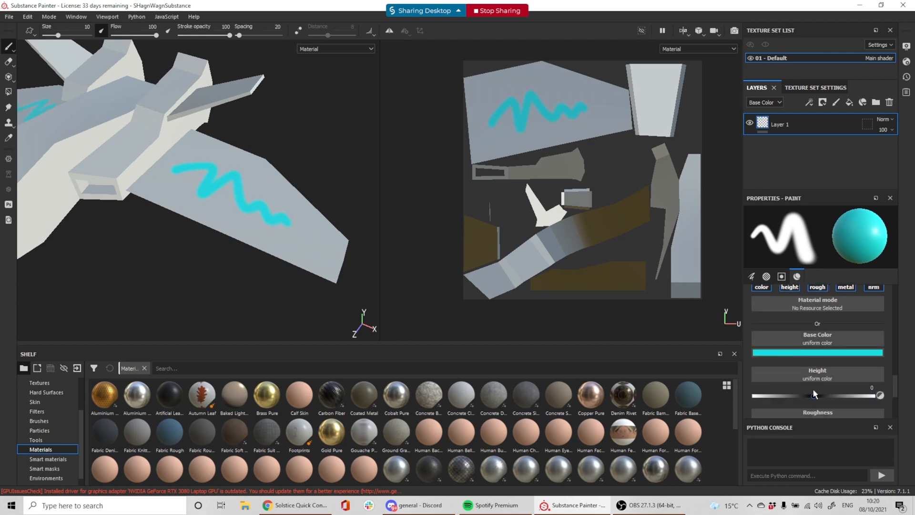
pyautogui.moveTo(812, 395); pyautogui.dragTo(866, 396)
pyautogui.moveTo(157, 187)
pyautogui.mouseDown()
pyautogui.moveTo(181, 163)
pyautogui.moveTo(200, 200)
pyautogui.moveTo(236, 177)
pyautogui.moveTo(245, 219)
pyautogui.moveTo(303, 227)
pyautogui.moveTo(333, 254)
pyautogui.mouseUp()
# Lower the paint Roughness and make the paint almost fully Metallic
pyautogui.scroll(-2, 803, 365)
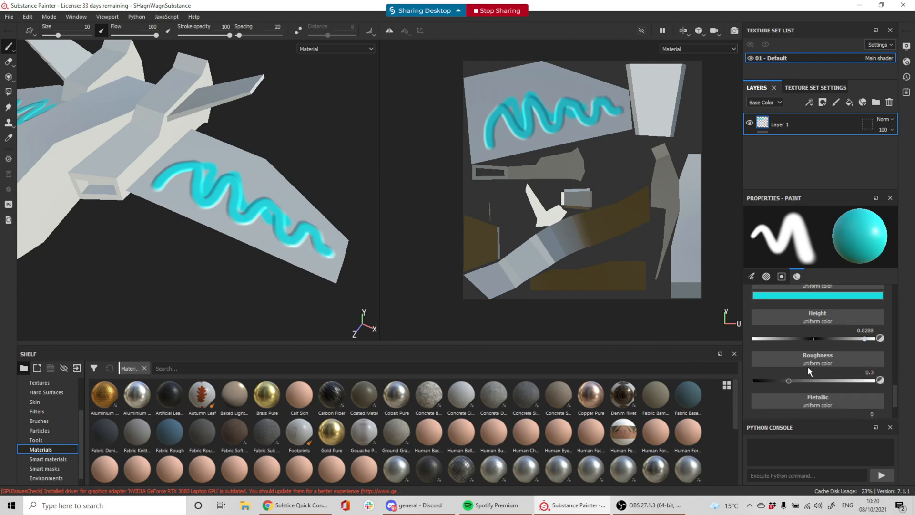
pyautogui.moveTo(790, 382); pyautogui.dragTo(769, 381)
pyautogui.scroll(-1, 812, 364)
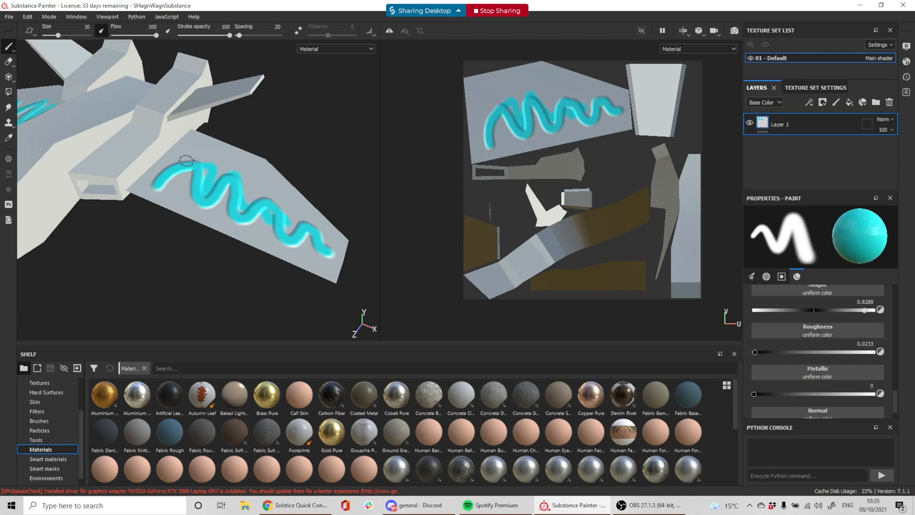
pyautogui.moveTo(180, 163)
pyautogui.mouseDown()
pyautogui.moveTo(207, 147)
pyautogui.moveTo(246, 177)
pyautogui.mouseUp()
pyautogui.scroll(-1, 775, 364)
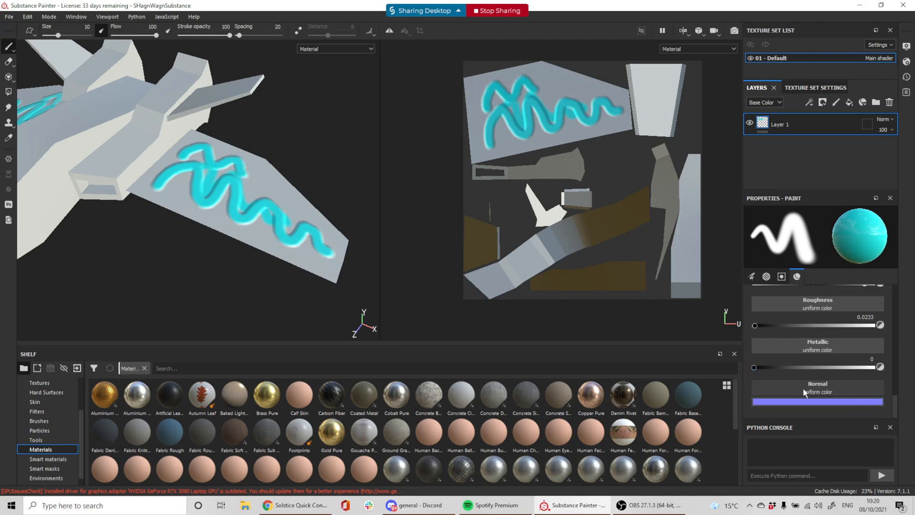
pyautogui.moveTo(760, 367); pyautogui.dragTo(873, 368)
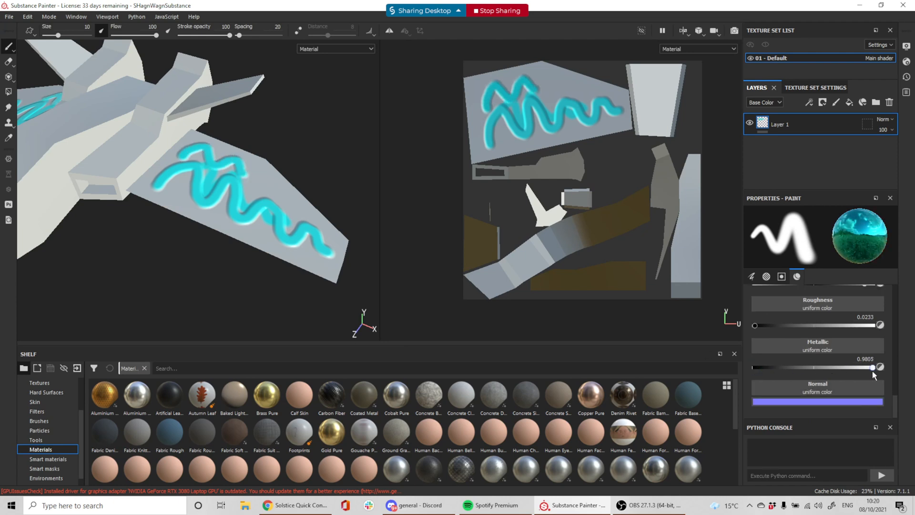
# Brush cyan metallic paint over the fuselage
pyautogui.keyDown('alt'); pyautogui.moveTo(99, 176); pyautogui.dragTo(224, 185, button='middle'); pyautogui.keyUp('alt')
pyautogui.moveTo(133, 220)
pyautogui.mouseDown()
pyautogui.moveTo(126, 205)
pyautogui.moveTo(152, 168)
pyautogui.moveTo(224, 120)
pyautogui.moveTo(216, 106)
pyautogui.moveTo(139, 200)
pyautogui.moveTo(143, 177)
pyautogui.moveTo(186, 167)
pyautogui.mouseUp()
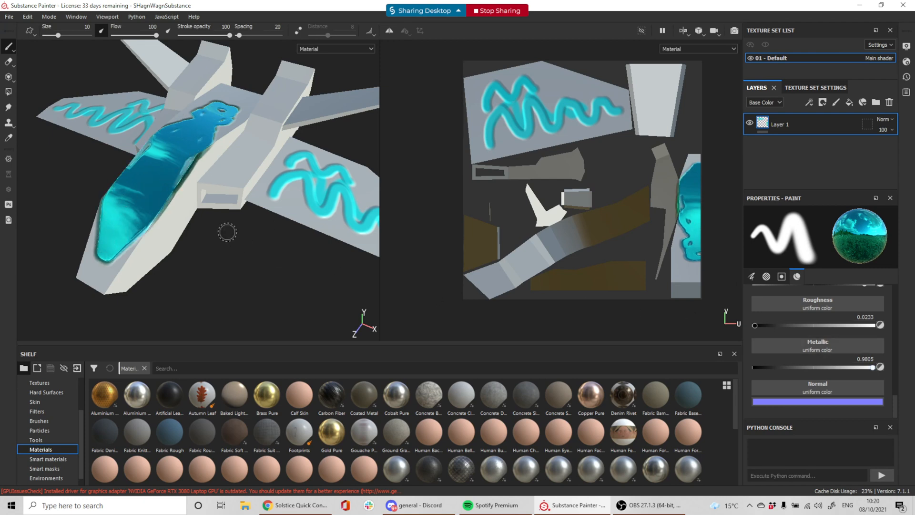
pyautogui.keyDown('alt'); pyautogui.moveTo(197, 244); pyautogui.dragTo(256, 249); pyautogui.keyUp('alt')
pyautogui.scroll(5, 829, 331)
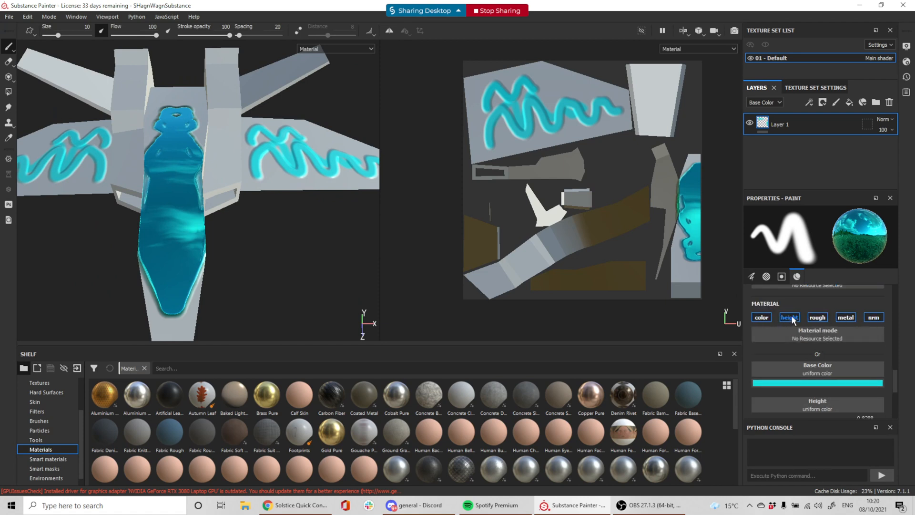
# Disable the height, rough, metal and nrm channels, then paint cyan on both wings
pyautogui.click(789, 317)
pyautogui.click(817, 316)
pyautogui.click(845, 317)
pyautogui.click(873, 318)
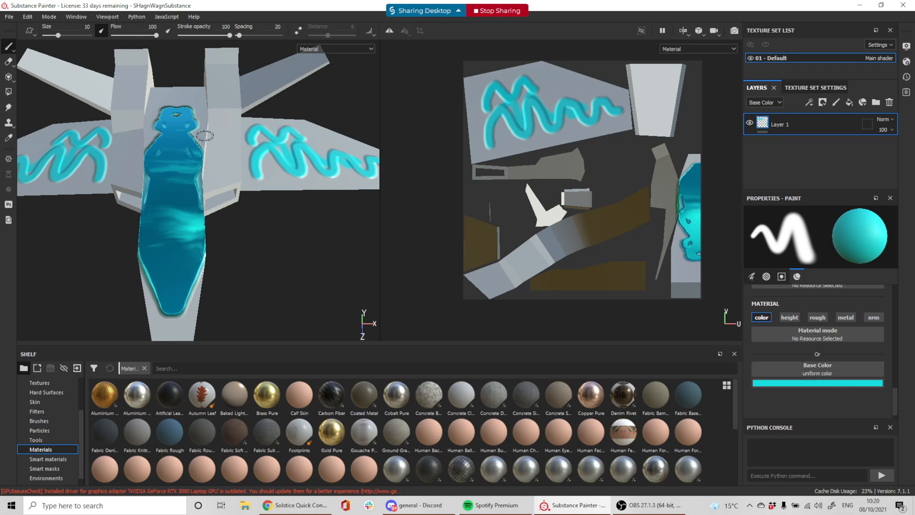
pyautogui.moveTo(184, 185)
pyautogui.mouseDown()
pyautogui.moveTo(228, 143)
pyautogui.moveTo(219, 197)
pyautogui.mouseUp()
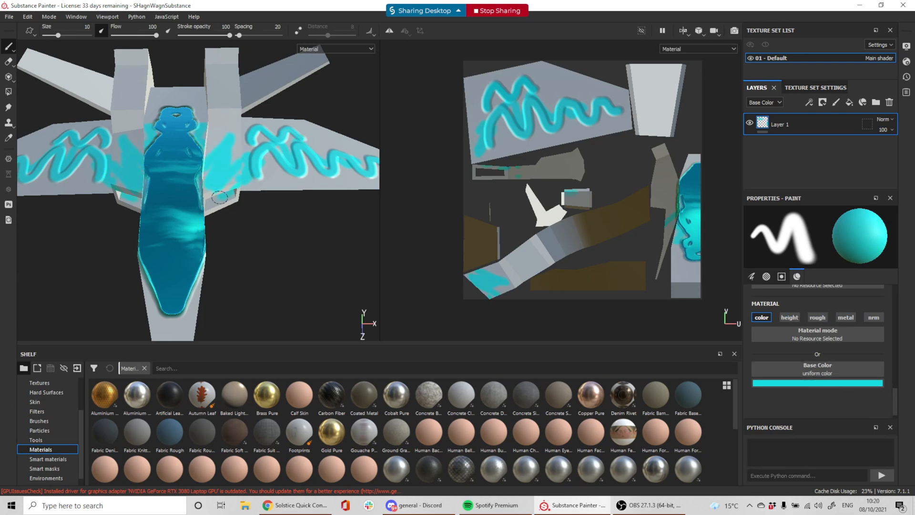
# Change the brush colour to magenta and brush it over the fuselage
pyautogui.click(795, 384)
pyautogui.moveTo(866, 419); pyautogui.dragTo(867, 413)
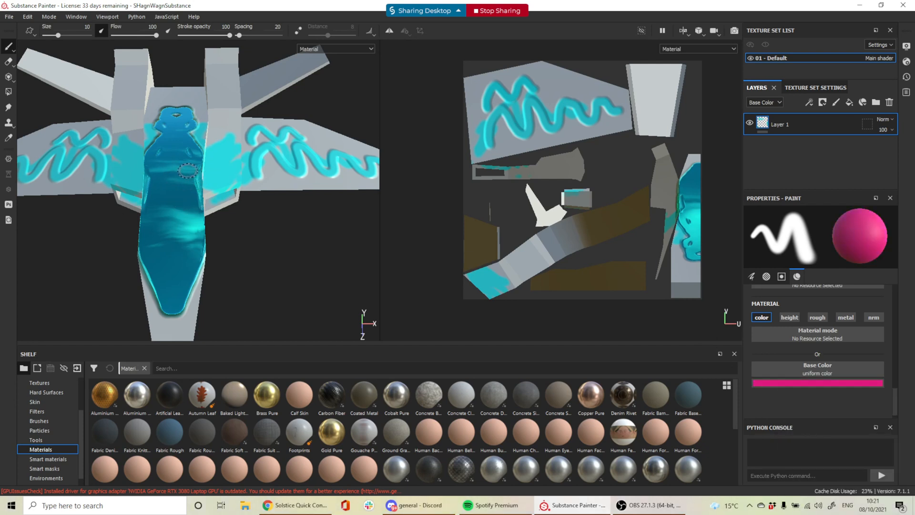
pyautogui.keyDown('alt'); pyautogui.moveTo(257, 233); pyautogui.dragTo(208, 235); pyautogui.keyUp('alt')
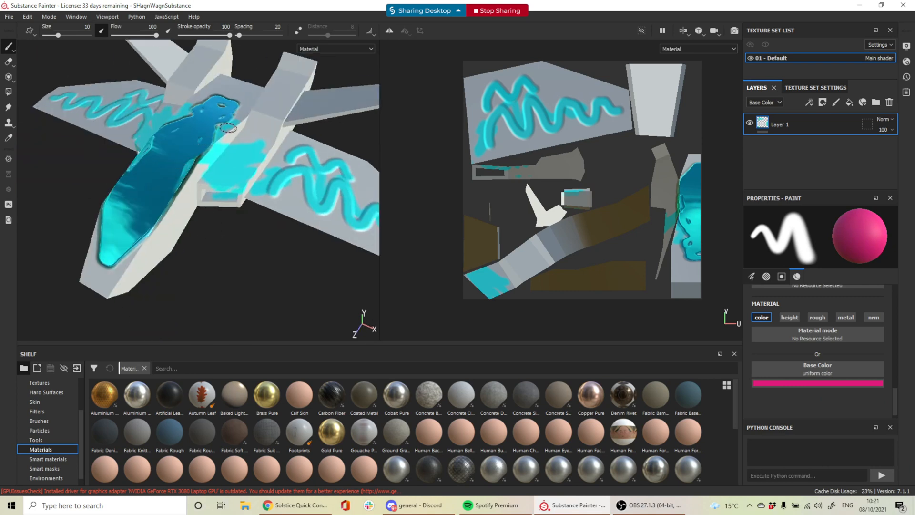
pyautogui.moveTo(228, 127)
pyautogui.mouseDown()
pyautogui.moveTo(191, 138)
pyautogui.moveTo(202, 155)
pyautogui.moveTo(163, 167)
pyautogui.moveTo(206, 138)
pyautogui.moveTo(158, 171)
pyautogui.moveTo(129, 210)
pyautogui.moveTo(191, 168)
pyautogui.moveTo(171, 229)
pyautogui.moveTo(193, 177)
pyautogui.moveTo(178, 187)
pyautogui.mouseUp()
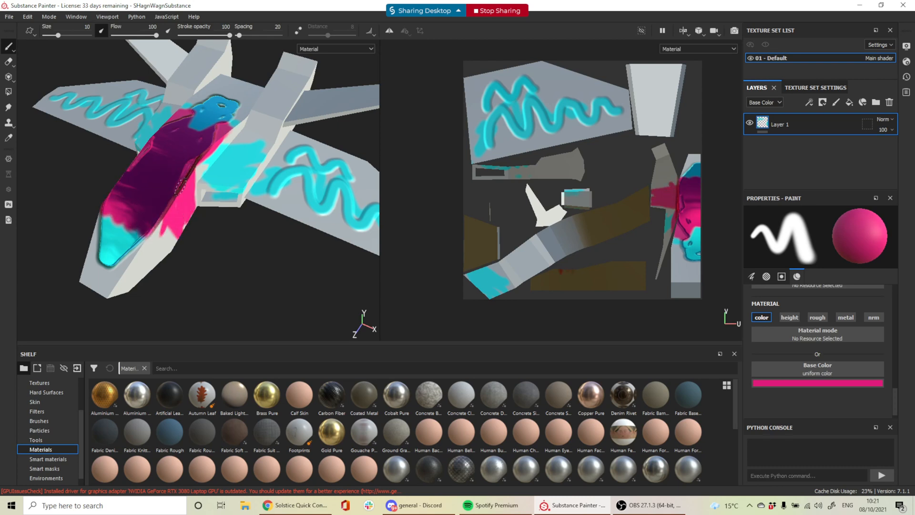
pyautogui.keyDown('alt'); pyautogui.moveTo(200, 248); pyautogui.dragTo(238, 166); pyautogui.keyUp('alt')
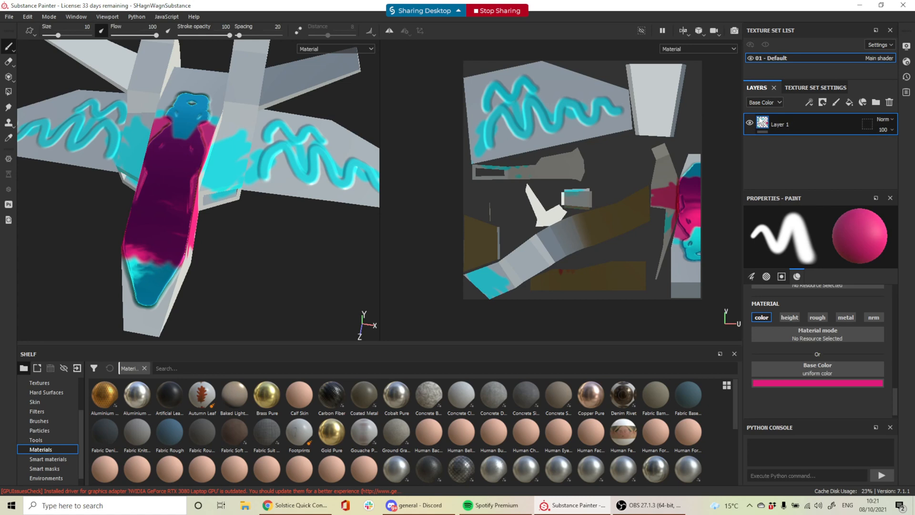
pyautogui.click(765, 104)
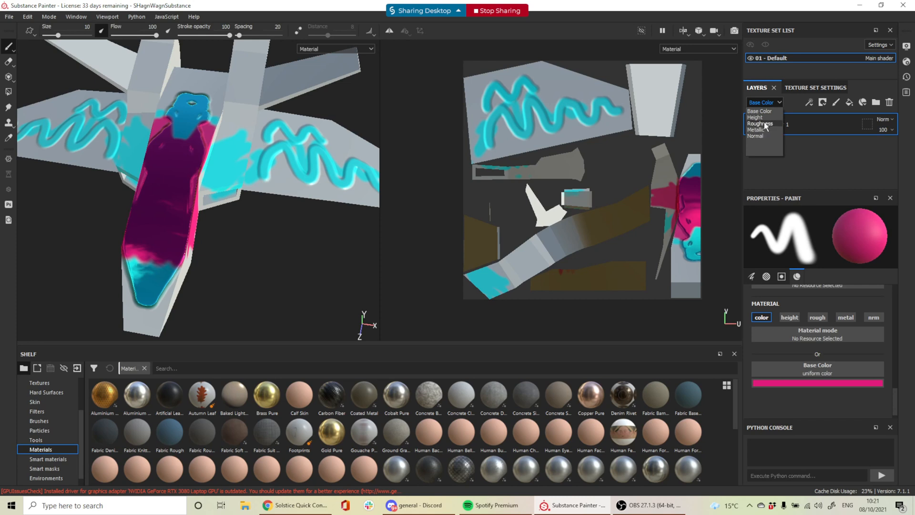
pyautogui.click(764, 123)
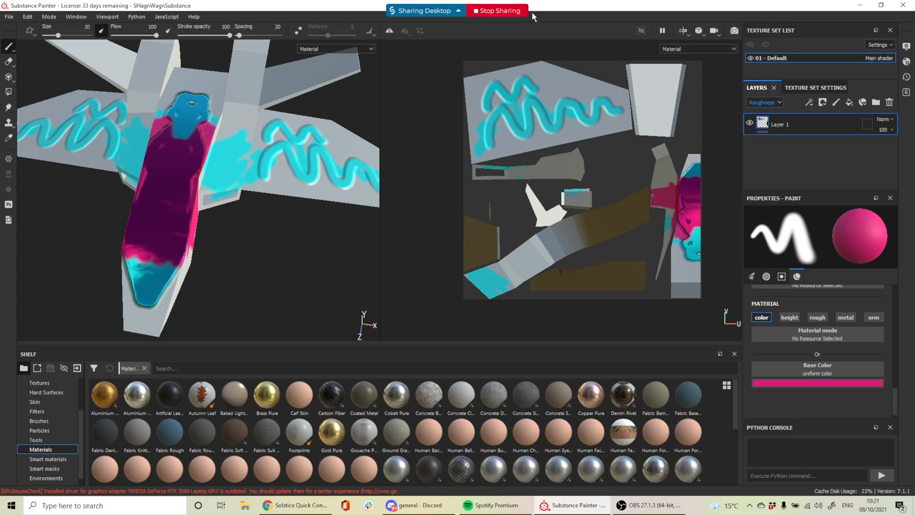
pyautogui.click(763, 102)
pyautogui.click(766, 105)
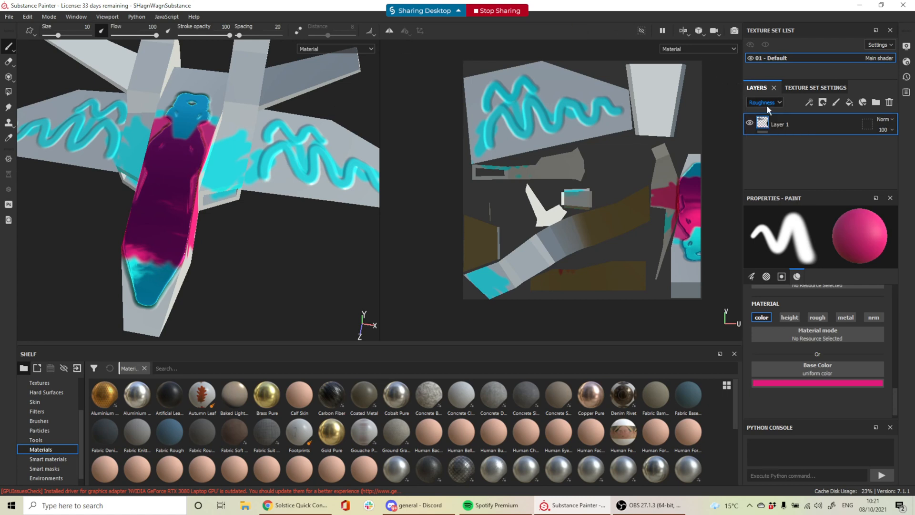
pyautogui.click(766, 134)
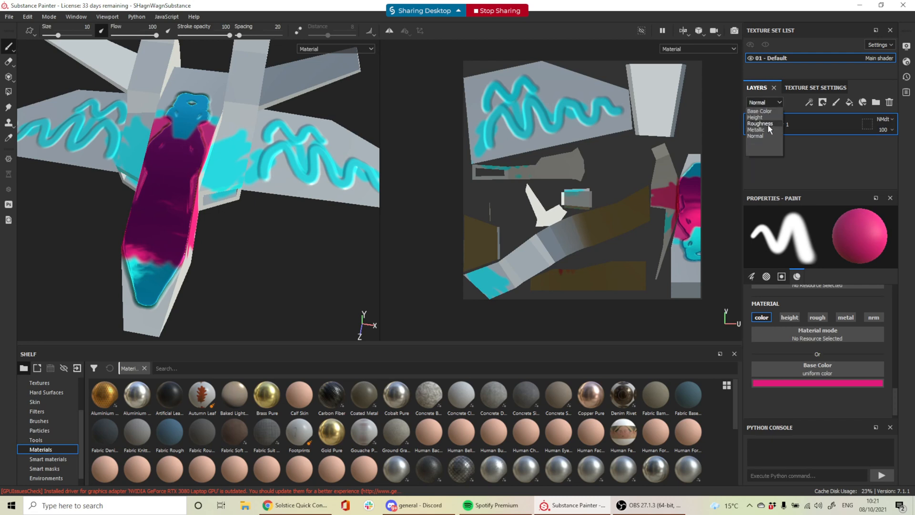
pyautogui.click(762, 130)
pyautogui.click(771, 99)
pyautogui.click(760, 136)
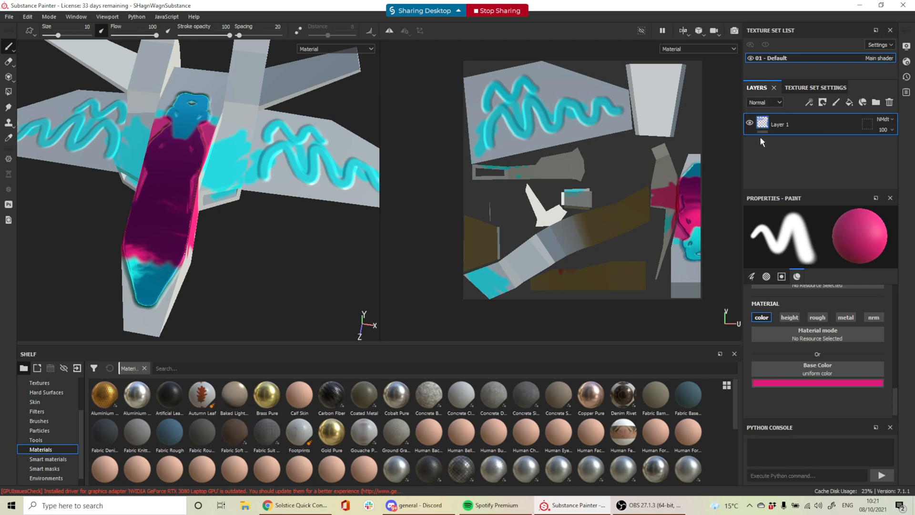
pyautogui.click(771, 102)
pyautogui.click(765, 111)
# Scribble mirrored magenta strokes over both wings and the nose tip
pyautogui.moveTo(250, 115)
pyautogui.mouseDown()
pyautogui.moveTo(305, 179)
pyautogui.moveTo(305, 132)
pyautogui.moveTo(206, 203)
pyautogui.mouseUp()
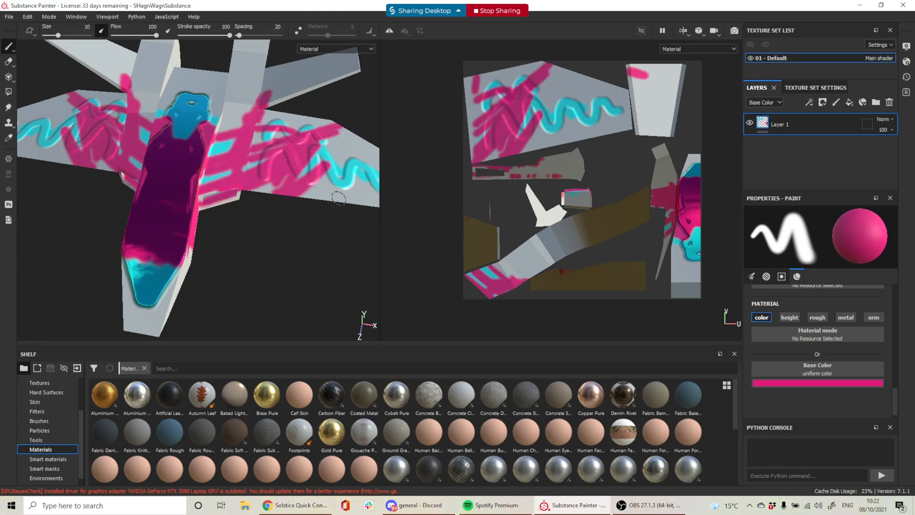
pyautogui.moveTo(338, 198)
pyautogui.mouseDown()
pyautogui.moveTo(281, 217)
pyautogui.moveTo(410, 143)
pyautogui.mouseUp()
pyautogui.scroll(2, 317, 205)
pyautogui.scroll(-4, 319, 200)
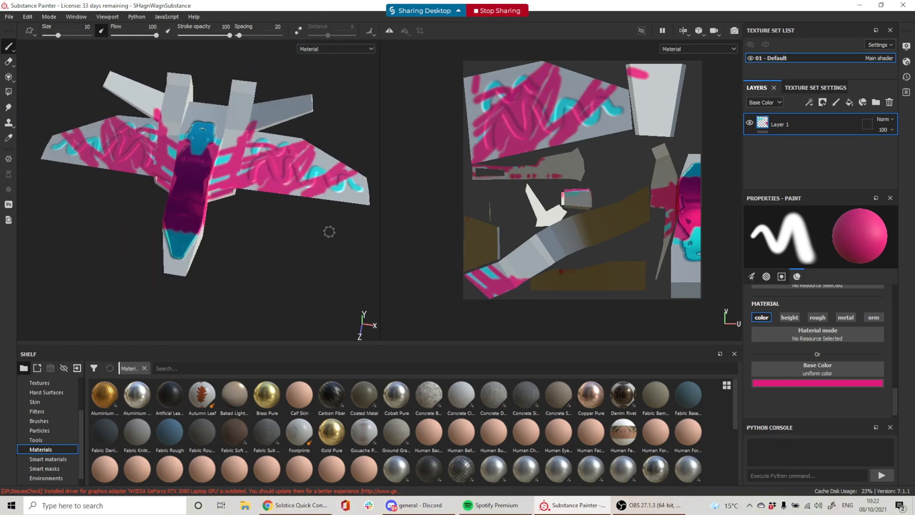
pyautogui.keyDown('alt'); pyautogui.moveTo(329, 231); pyautogui.dragTo(267, 230); pyautogui.keyUp('alt')
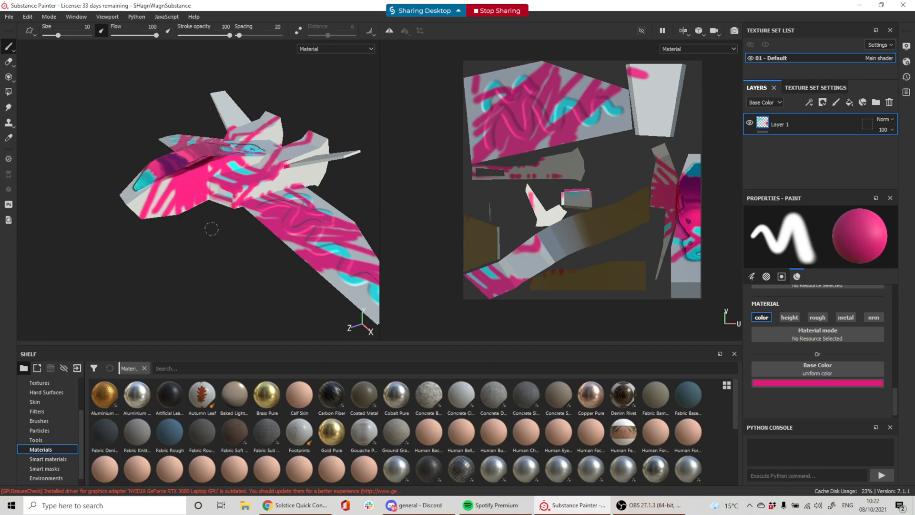
pyautogui.keyDown('alt'); pyautogui.moveTo(239, 250); pyautogui.dragTo(359, 259); pyautogui.keyUp('alt')
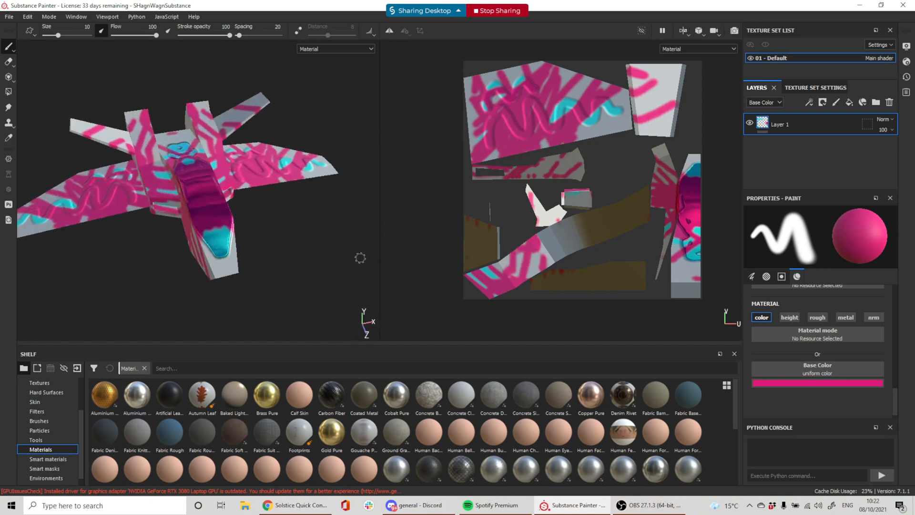
pyautogui.moveTo(238, 265); pyautogui.dragTo(213, 278)
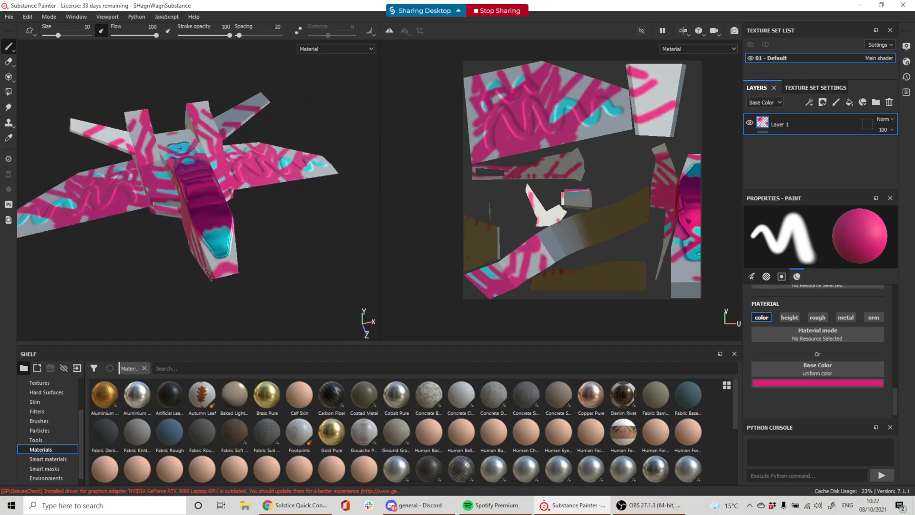
pyautogui.keyDown('alt'); pyautogui.moveTo(299, 230); pyautogui.dragTo(231, 219); pyautogui.keyUp('alt')
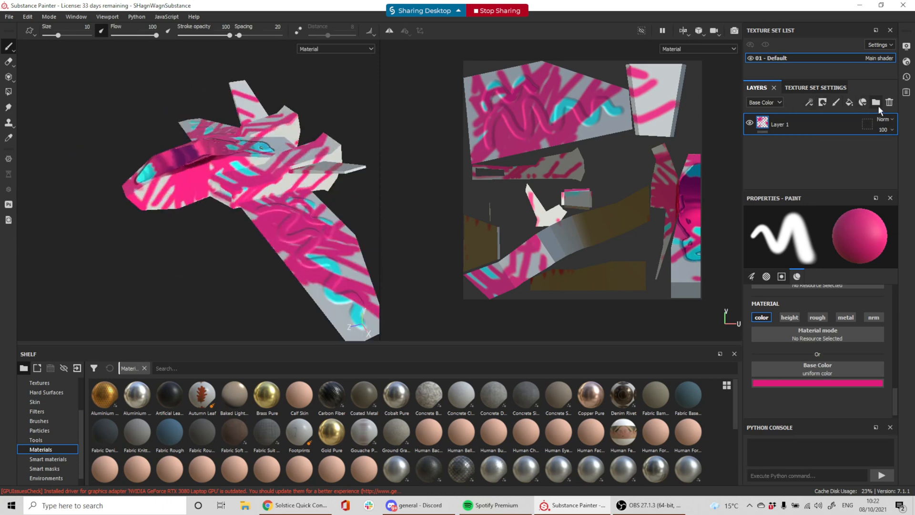
# Add a new Layer 2 and delete the painted Layer 1
pyautogui.click(850, 103)
pyautogui.click(798, 146)
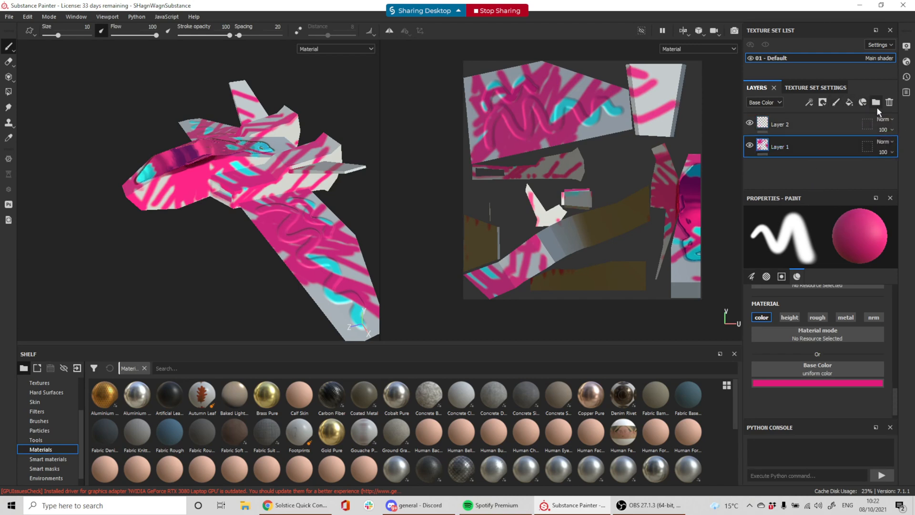
pyautogui.click(890, 102)
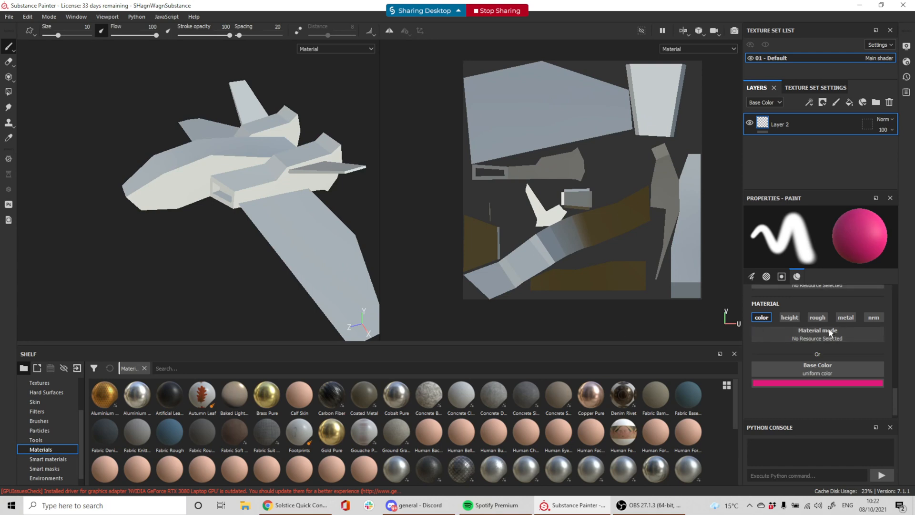
# Re-enable the height, rough, metal and nrm channels, then paint and undo a test stroke
pyautogui.click(789, 317)
pyautogui.click(818, 317)
pyautogui.click(846, 317)
pyautogui.click(874, 317)
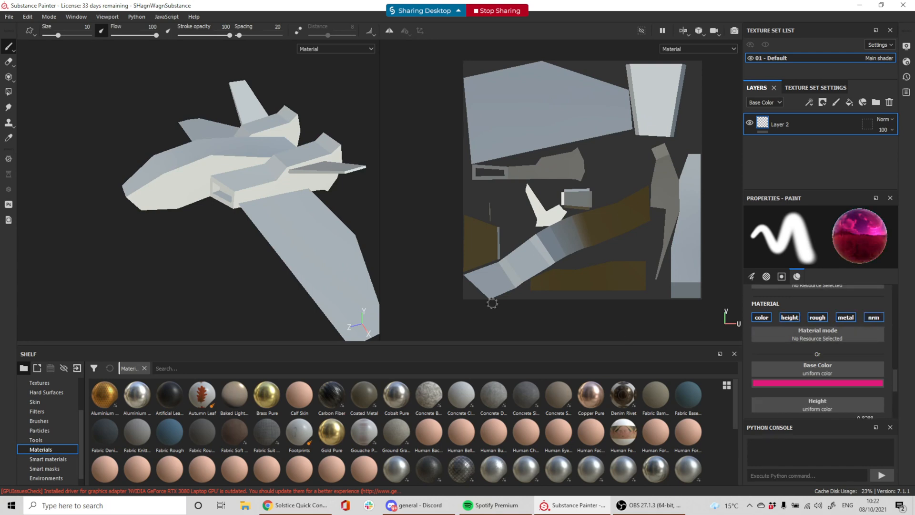
pyautogui.moveTo(263, 190); pyautogui.dragTo(367, 312)
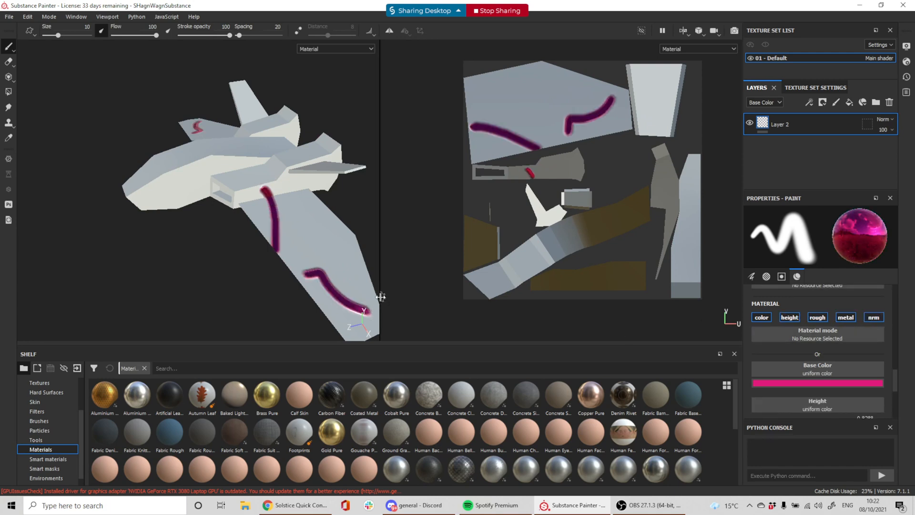
pyautogui.hotkey('ctrl', 'z')
pyautogui.hotkey('ctrl', 'z')
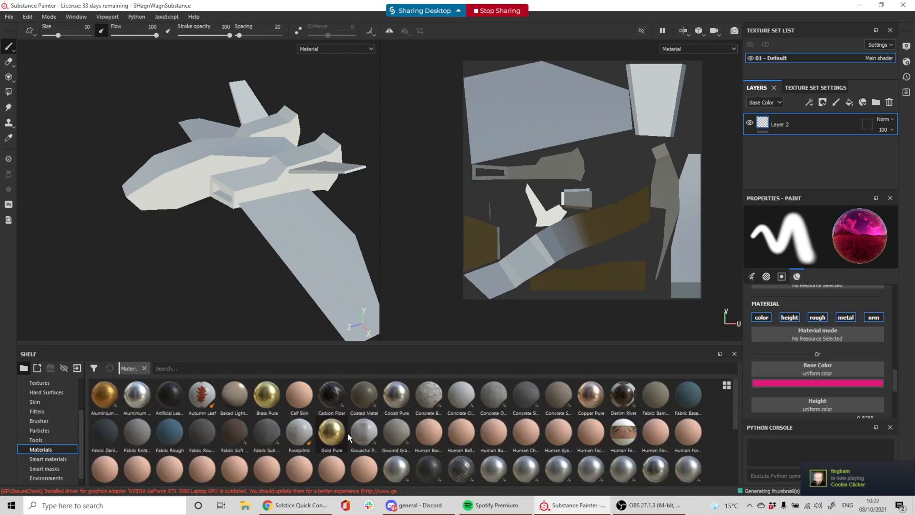
# Drag the Carbon Fiber material from the Shelf onto the Layers panel as a fill layer
pyautogui.scroll(-3, 335, 434)
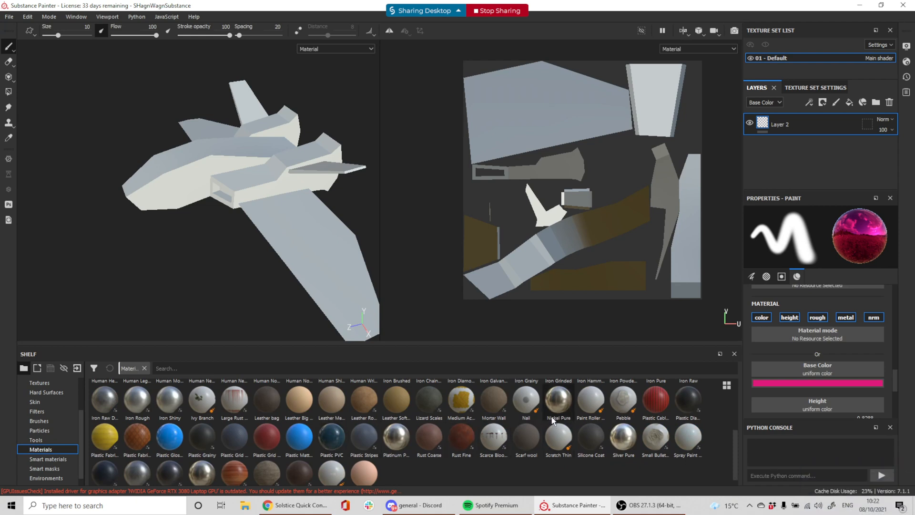
pyautogui.scroll(-1, 554, 419)
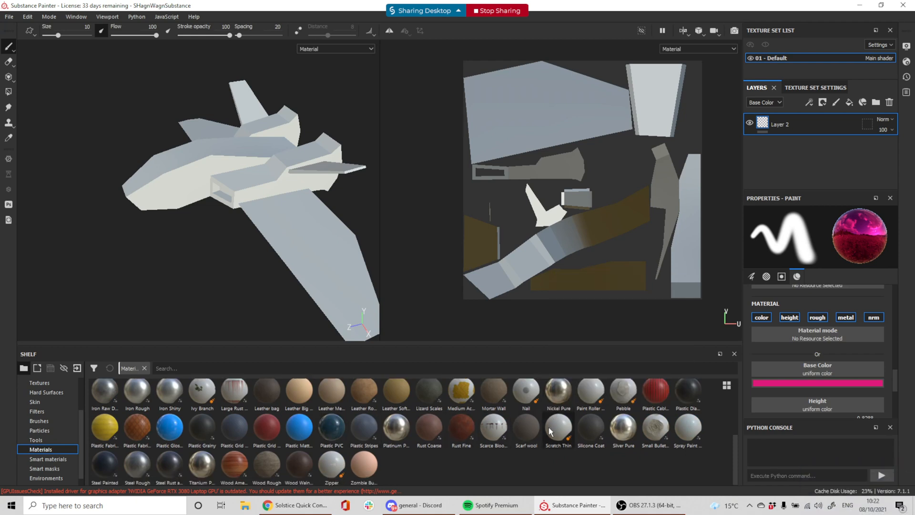
pyautogui.scroll(5, 545, 436)
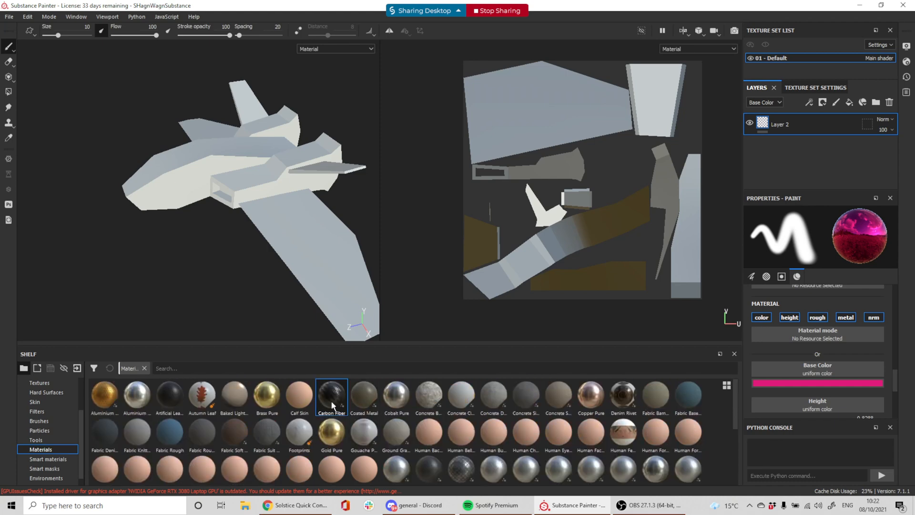
pyautogui.moveTo(332, 404); pyautogui.dragTo(765, 123)
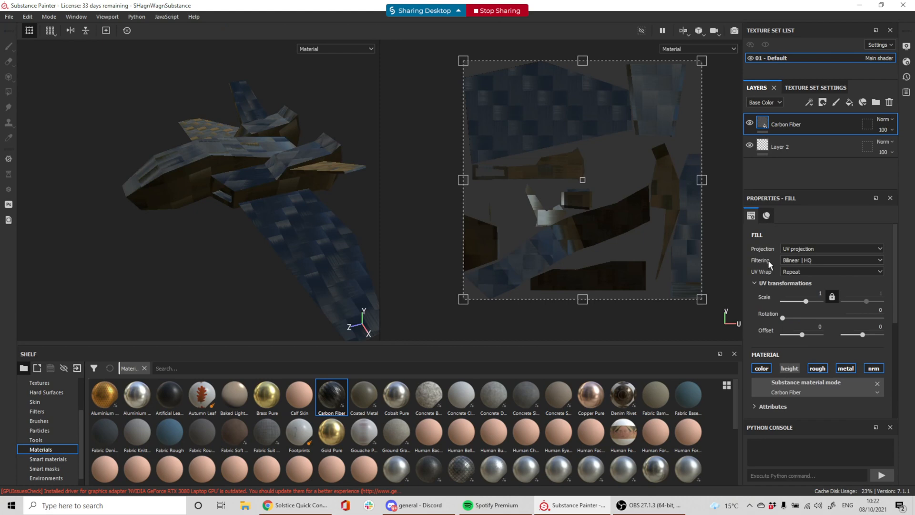
# Increase the carbon fibre UV Scale to about 17.89 so it tiles much finer
pyautogui.keyDown('alt'); pyautogui.moveTo(218, 234); pyautogui.dragTo(339, 231); pyautogui.keyUp('alt')
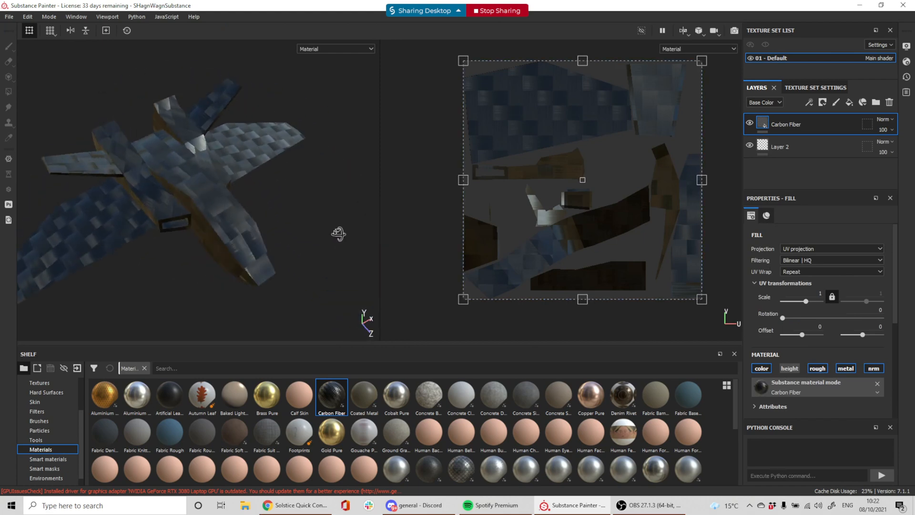
pyautogui.keyDown('alt'); pyautogui.moveTo(208, 227); pyautogui.dragTo(288, 214); pyautogui.keyUp('alt')
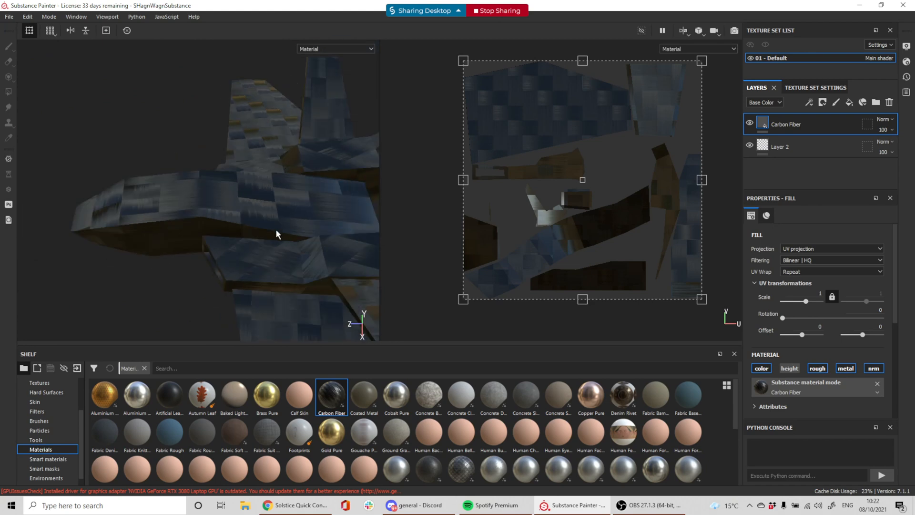
pyautogui.scroll(-3, 276, 234)
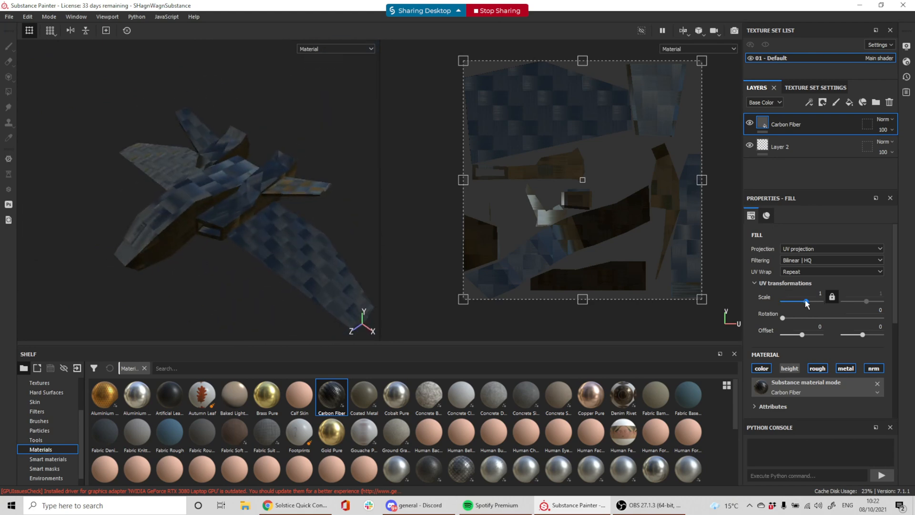
pyautogui.moveTo(806, 303); pyautogui.dragTo(808, 302)
pyautogui.scroll(5, 314, 247)
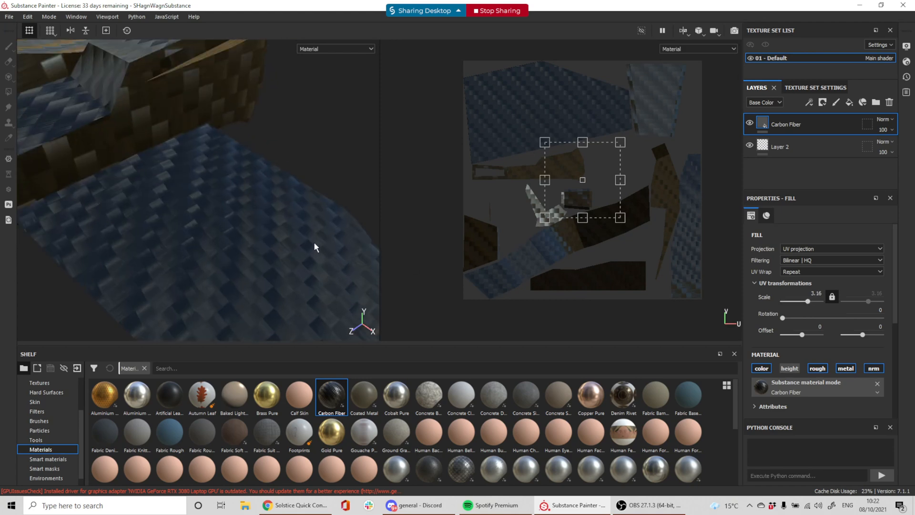
pyautogui.keyDown('alt'); pyautogui.moveTo(280, 260); pyautogui.dragTo(372, 269); pyautogui.keyUp('alt')
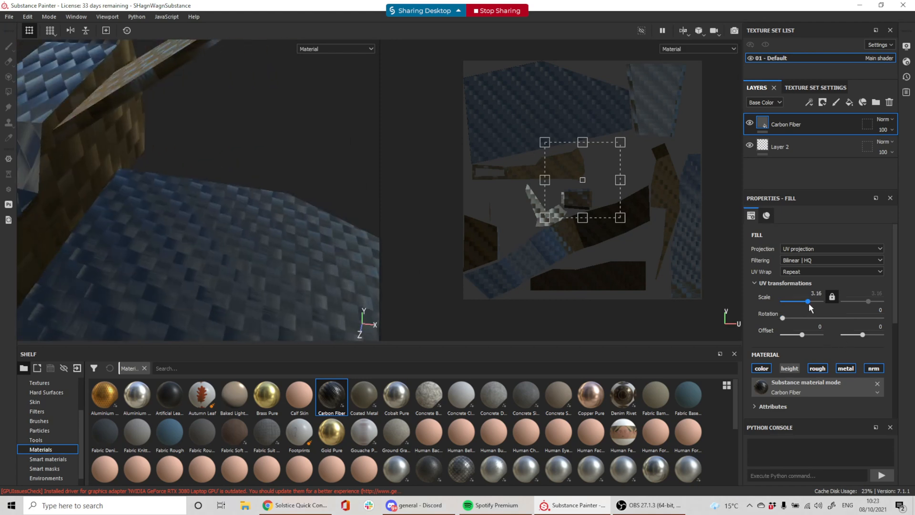
pyautogui.moveTo(809, 304); pyautogui.dragTo(813, 306)
# Try rotating the carbon fibre texture, revert the rotation, and inspect the wing
pyautogui.keyDown('alt'); pyautogui.moveTo(321, 301); pyautogui.dragTo(246, 257); pyautogui.keyUp('alt')
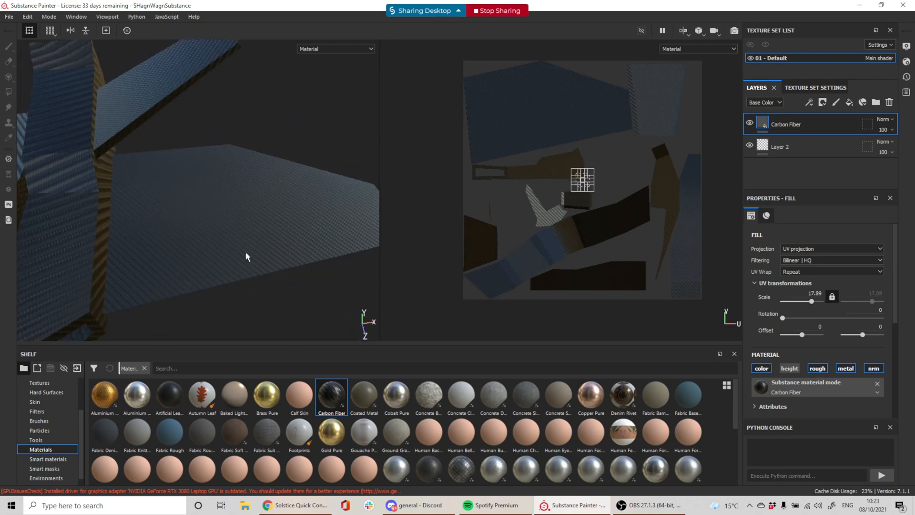
pyautogui.moveTo(782, 318); pyautogui.dragTo(793, 335)
pyautogui.hotkey('ctrl', 'z')
pyautogui.keyDown('alt'); pyautogui.moveTo(296, 290); pyautogui.dragTo(299, 242, button='middle'); pyautogui.keyUp('alt')
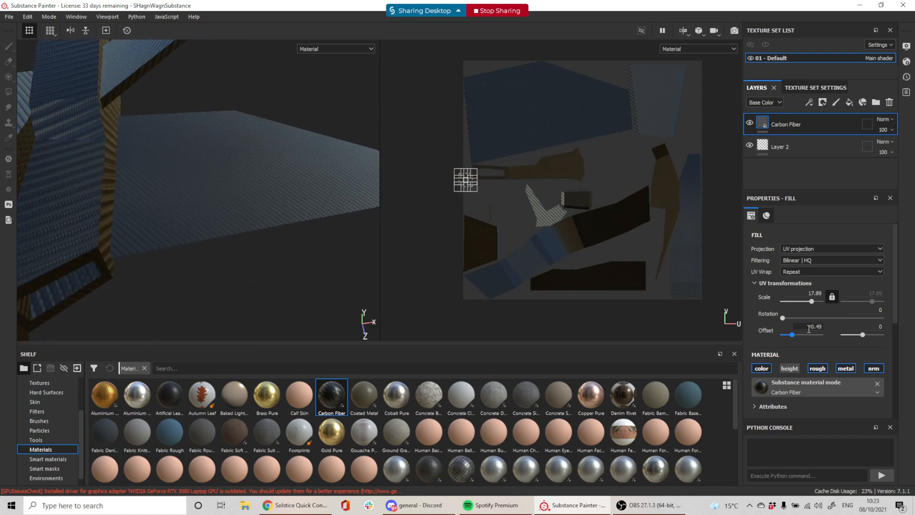
pyautogui.scroll(-2, 849, 369)
pyautogui.scroll(-1, 850, 371)
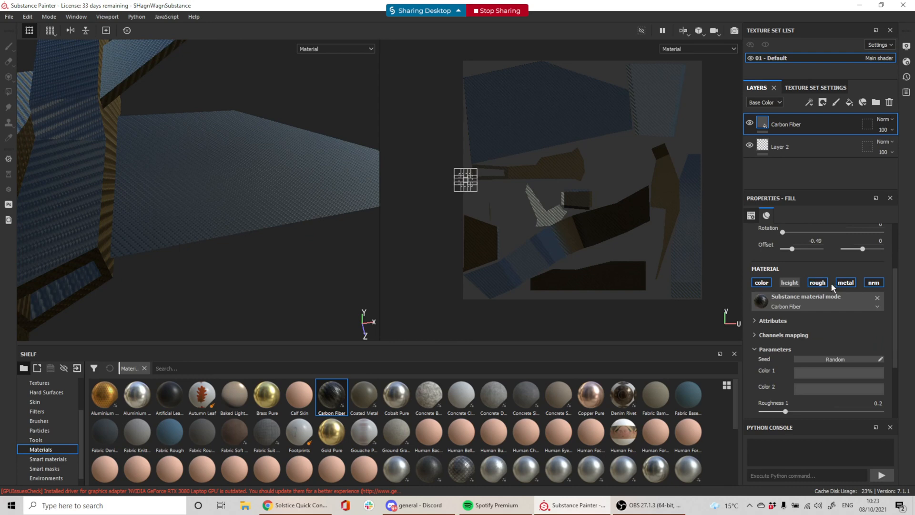
# Toggle the carbon fibre's height and normal channels off and on to compare the surface relief
pyautogui.click(786, 284)
pyautogui.click(786, 284)
pyautogui.click(786, 284)
pyautogui.keyDown('alt'); pyautogui.moveTo(150, 174); pyautogui.dragTo(251, 277, button='middle'); pyautogui.keyUp('alt')
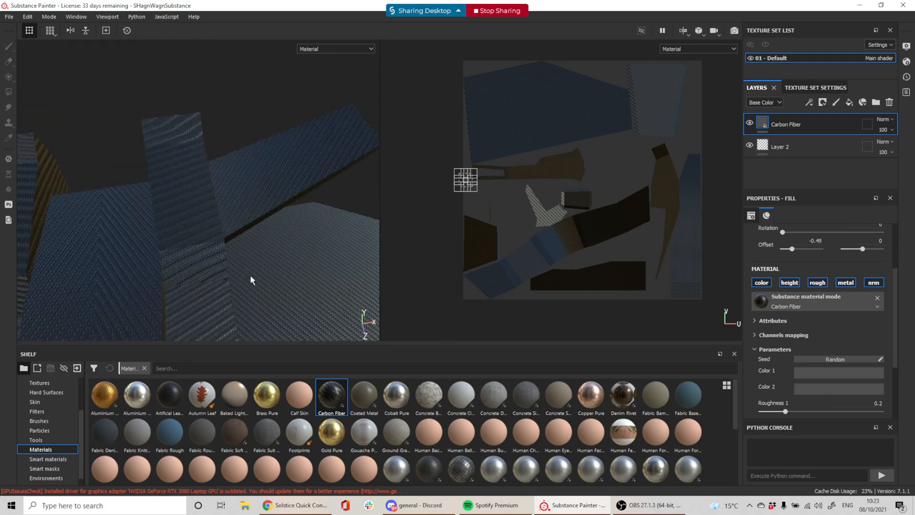
pyautogui.keyDown('alt'); pyautogui.moveTo(189, 216); pyautogui.dragTo(276, 261, button='right'); pyautogui.keyUp('alt')
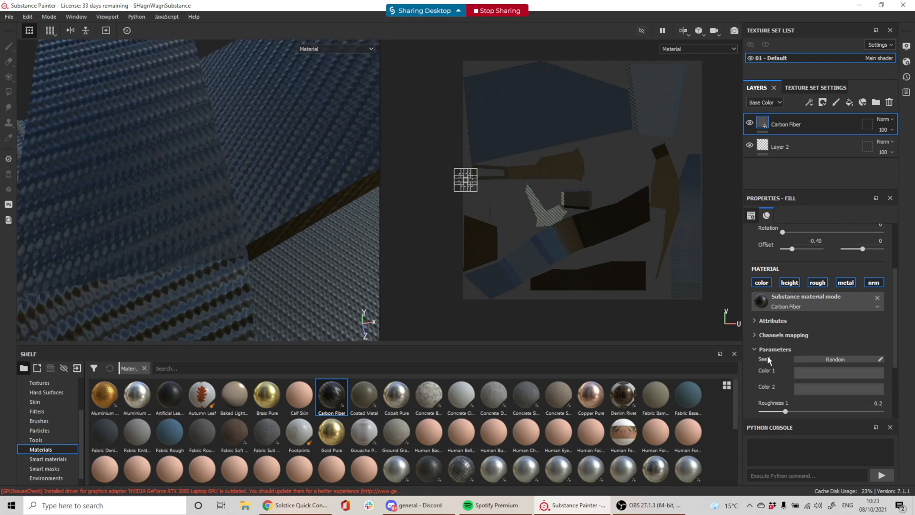
pyautogui.click(788, 283)
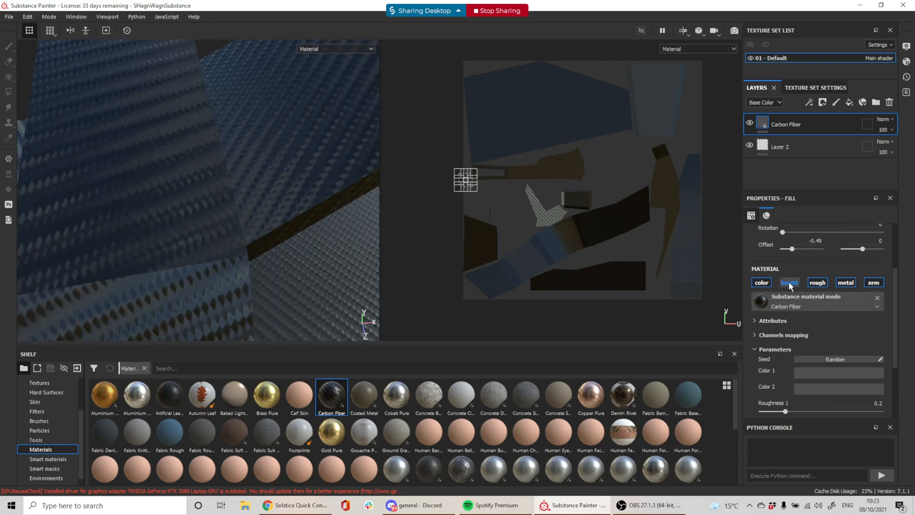
pyautogui.click(788, 282)
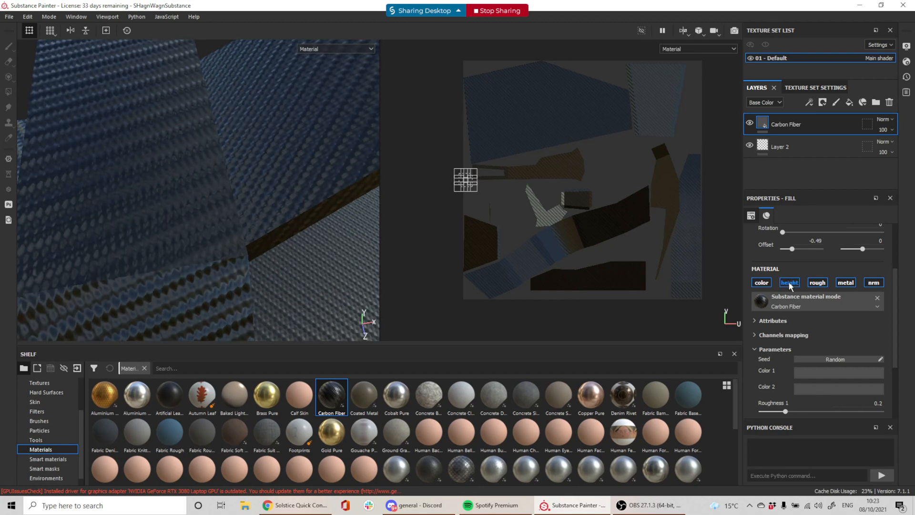
pyautogui.click(874, 283)
pyautogui.click(873, 282)
pyautogui.keyDown('alt'); pyautogui.moveTo(355, 290); pyautogui.dragTo(256, 258); pyautogui.keyUp('alt')
pyautogui.scroll(-2, 836, 343)
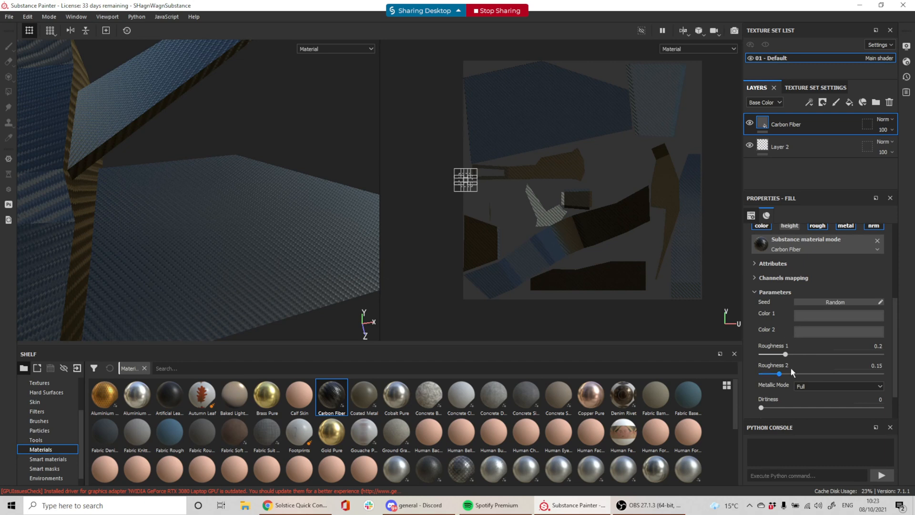
# In Channels mapping, raise Roughness 1 to 0.32 and Roughness 2 to 0.16
pyautogui.click(755, 264)
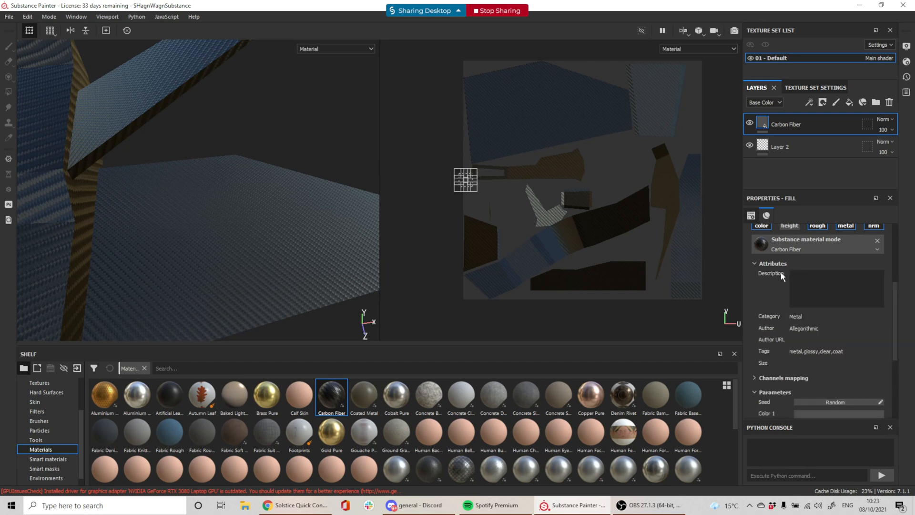
pyautogui.scroll(-2, 795, 333)
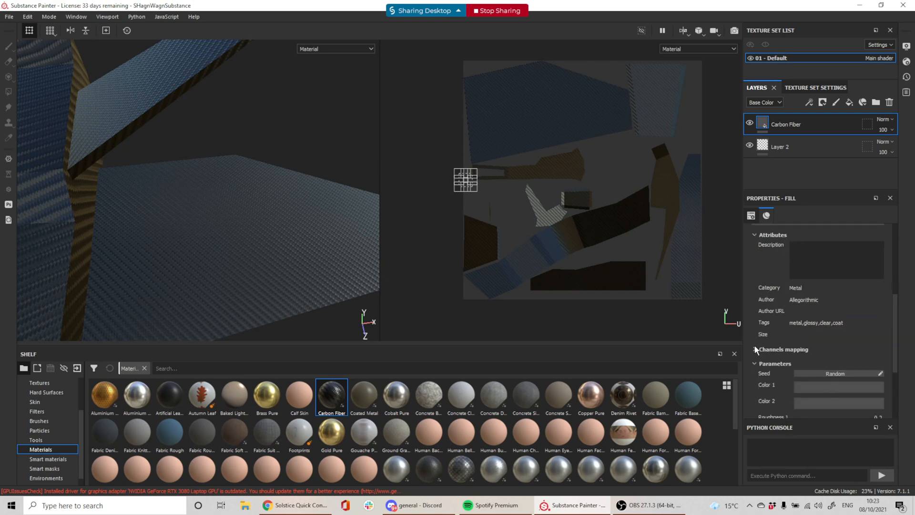
pyautogui.click(756, 350)
pyautogui.scroll(-3, 791, 337)
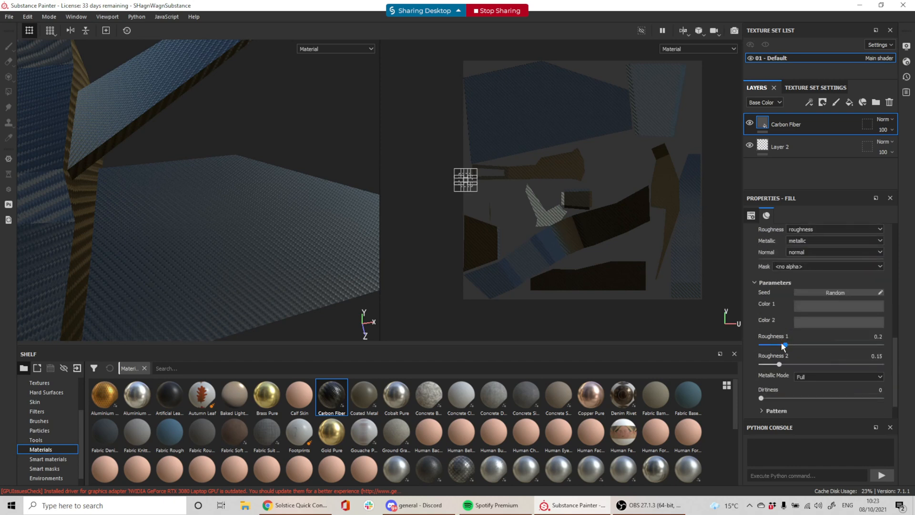
pyautogui.moveTo(785, 345)
pyautogui.mouseDown()
pyautogui.moveTo(814, 346)
pyautogui.moveTo(787, 342)
pyautogui.moveTo(803, 347)
pyautogui.moveTo(793, 345)
pyautogui.moveTo(800, 345)
pyautogui.moveTo(787, 365)
pyautogui.moveTo(801, 362)
pyautogui.moveTo(780, 356)
pyautogui.mouseUp()
pyautogui.keyDown('alt'); pyautogui.moveTo(282, 190); pyautogui.dragTo(253, 207); pyautogui.keyUp('alt')
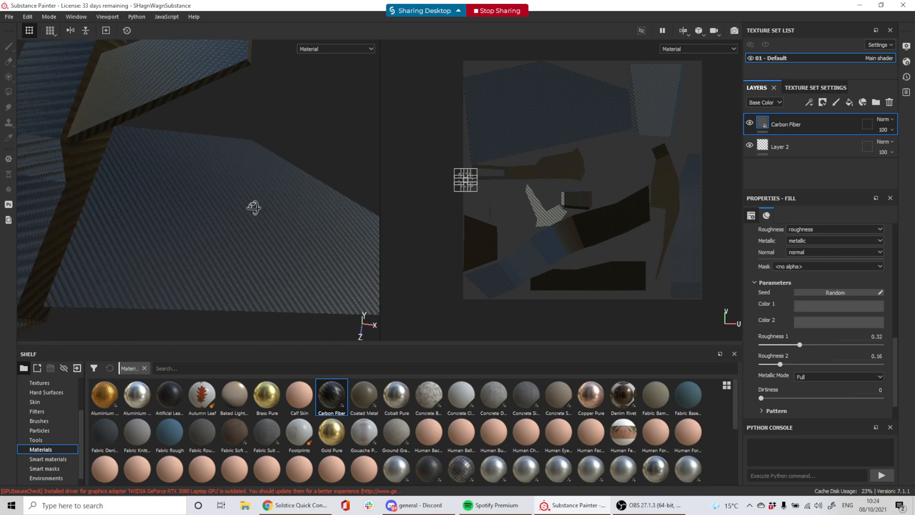
# Change Color 1 to a pinkish shade and Color 2 to a warm grey
pyautogui.click(825, 305)
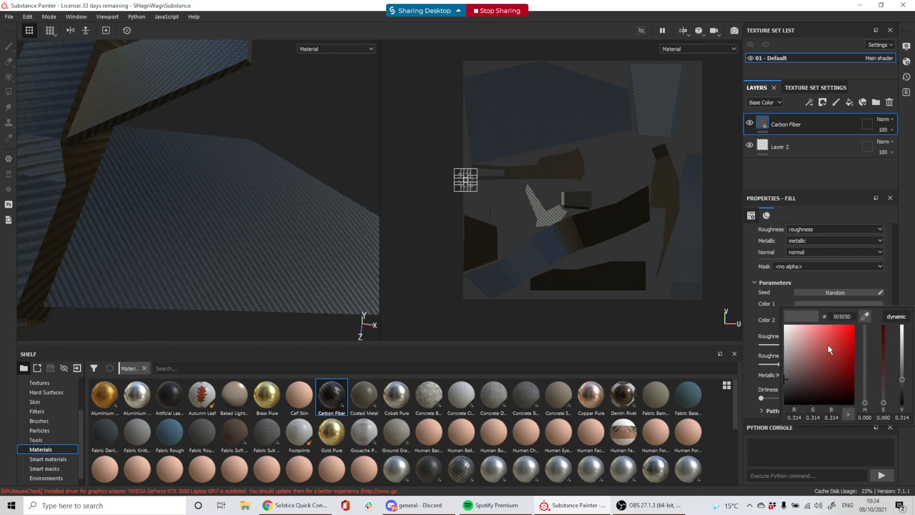
pyautogui.moveTo(828, 345); pyautogui.dragTo(794, 364)
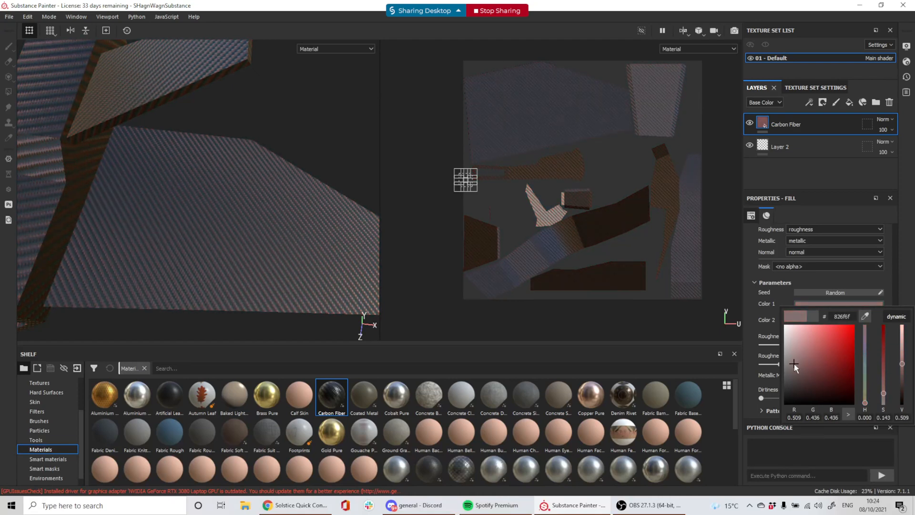
pyautogui.click(758, 314)
pyautogui.click(800, 321)
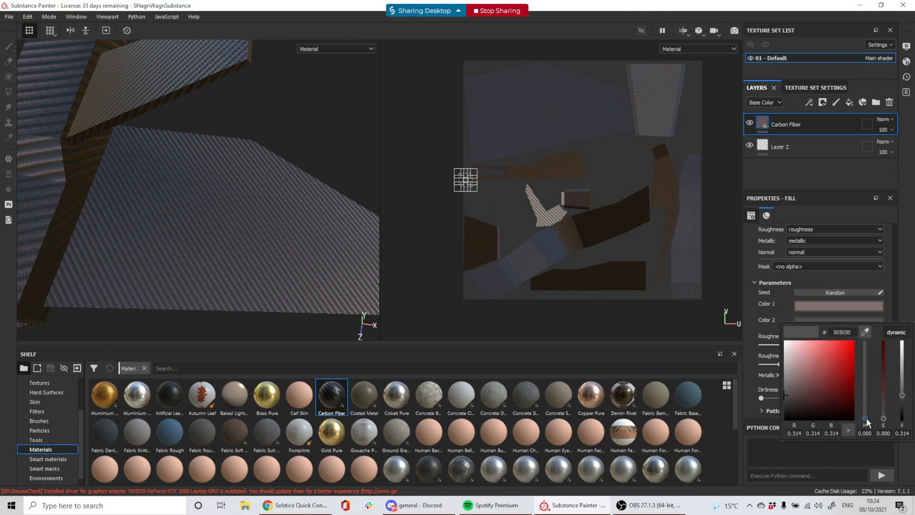
pyautogui.moveTo(865, 419); pyautogui.dragTo(866, 410)
pyautogui.moveTo(785, 395); pyautogui.dragTo(794, 394)
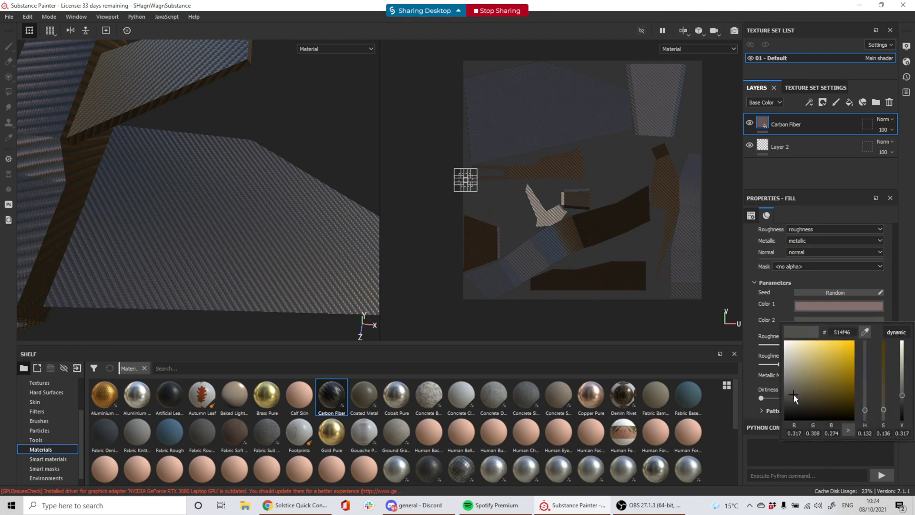
# Set Dirtiness to 0.23 and expand the Pattern section
pyautogui.scroll(-2, 802, 327)
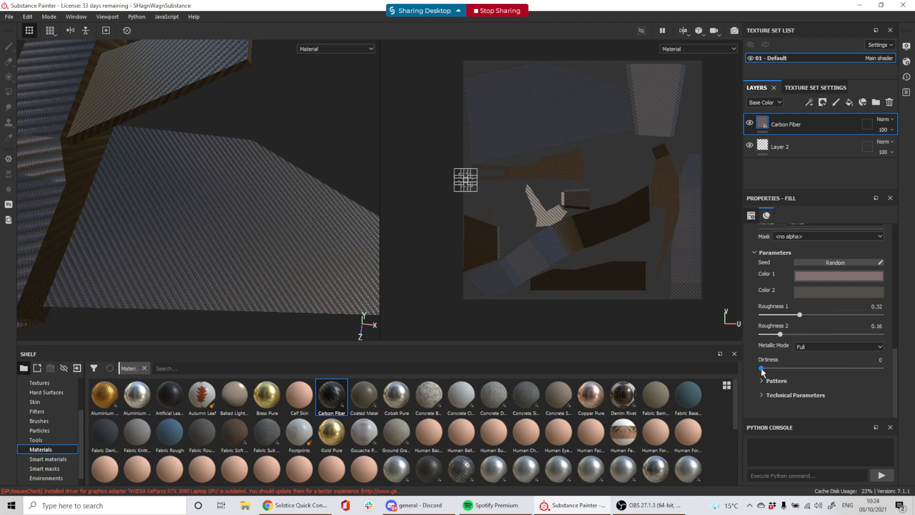
pyautogui.moveTo(762, 368); pyautogui.dragTo(787, 381)
pyautogui.click(761, 381)
pyautogui.scroll(-3, 777, 377)
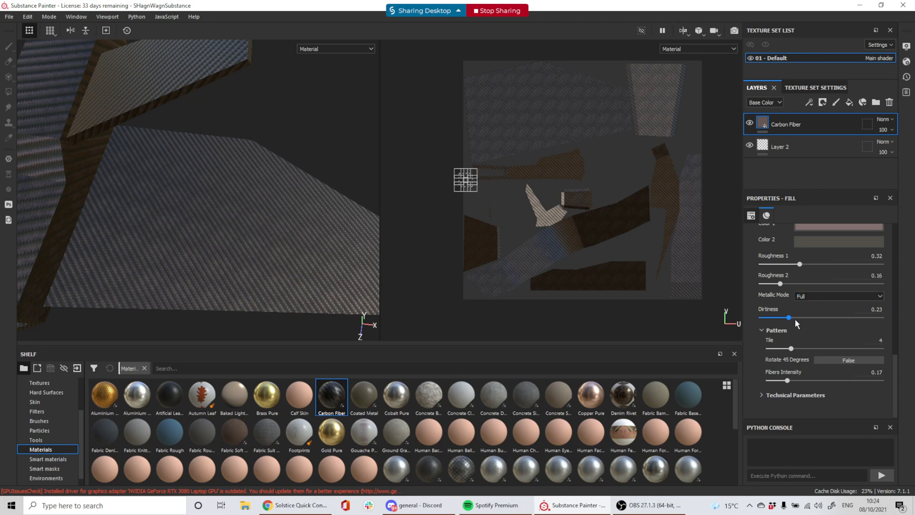
pyautogui.scroll(-3, 301, 410)
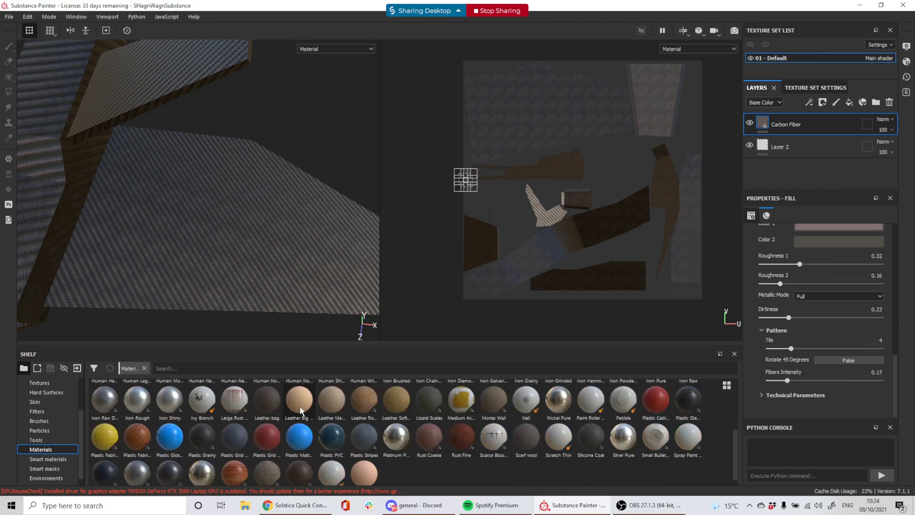
pyautogui.scroll(-1, 301, 410)
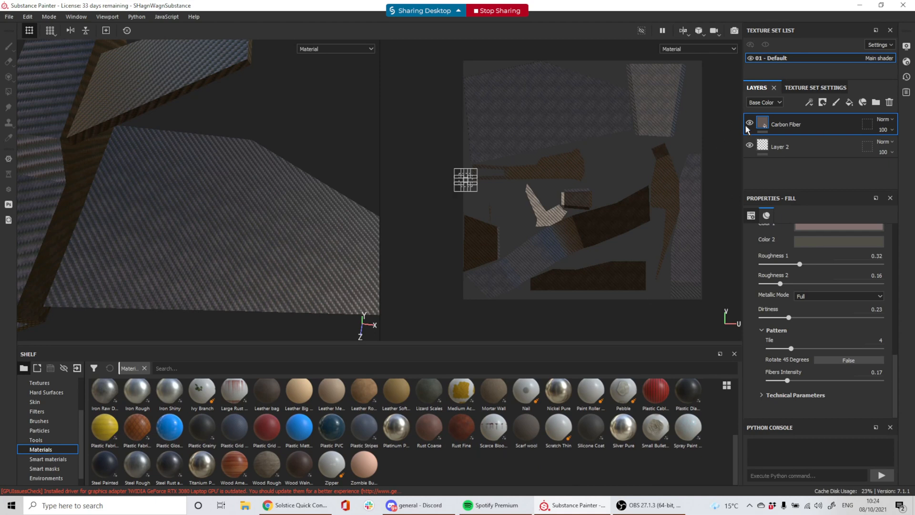
# Hide Carbon Fiber and apply a Plastic Fabric Pyramid fill with roughness 0.38 and metallic 0.06
pyautogui.click(749, 123)
pyautogui.moveTo(138, 429); pyautogui.dragTo(784, 136)
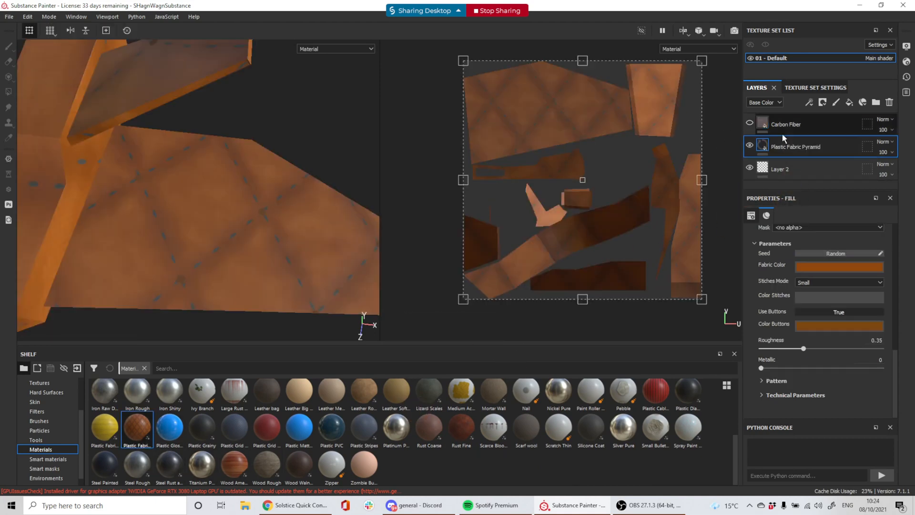
pyautogui.keyDown('alt'); pyautogui.moveTo(291, 282); pyautogui.dragTo(286, 241); pyautogui.keyUp('alt')
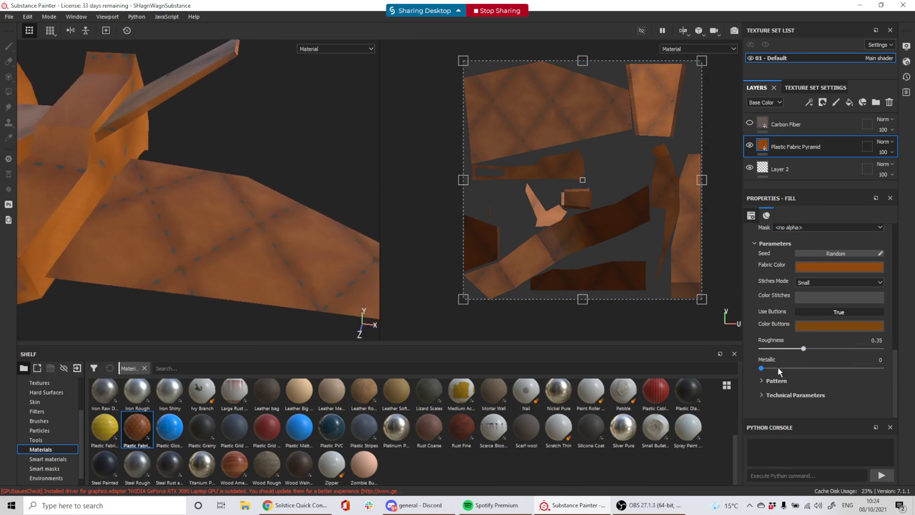
pyautogui.moveTo(805, 352)
pyautogui.mouseDown()
pyautogui.moveTo(778, 353)
pyautogui.moveTo(806, 348)
pyautogui.mouseUp()
pyautogui.moveTo(762, 368); pyautogui.dragTo(769, 369)
# Delete the trial Plastic Fabric Pyramid layer and reselect the Carbon Fiber layer
pyautogui.click(889, 103)
pyautogui.click(782, 124)
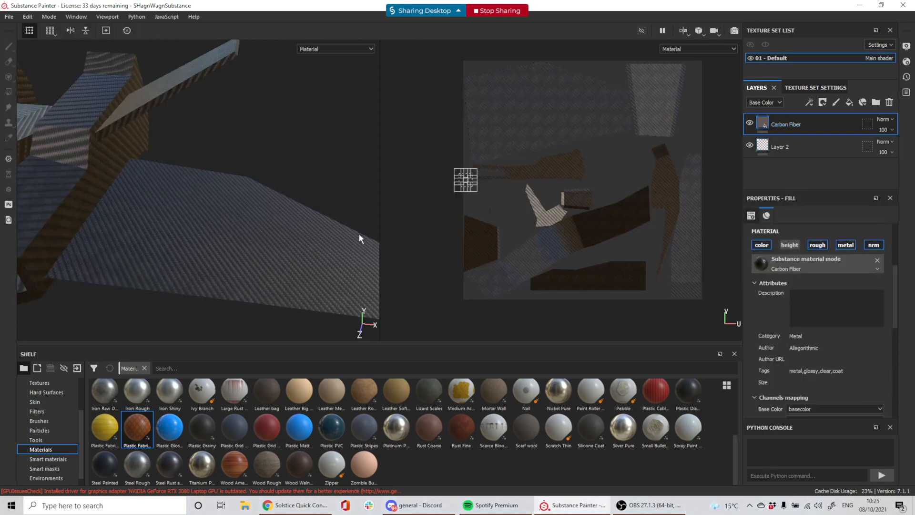
pyautogui.keyDown('alt'); pyautogui.moveTo(222, 224); pyautogui.dragTo(247, 242); pyautogui.keyUp('alt')
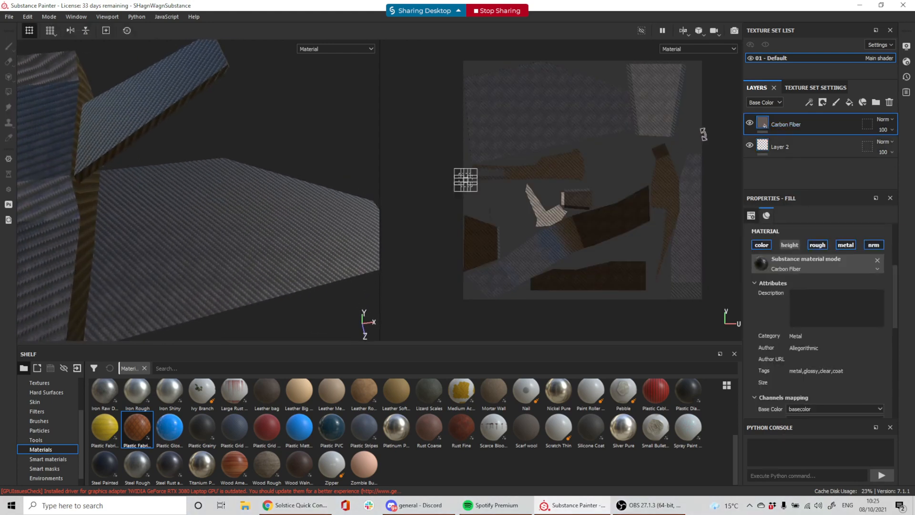
pyautogui.keyDown('alt'); pyautogui.moveTo(313, 225); pyautogui.dragTo(247, 216); pyautogui.keyUp('alt')
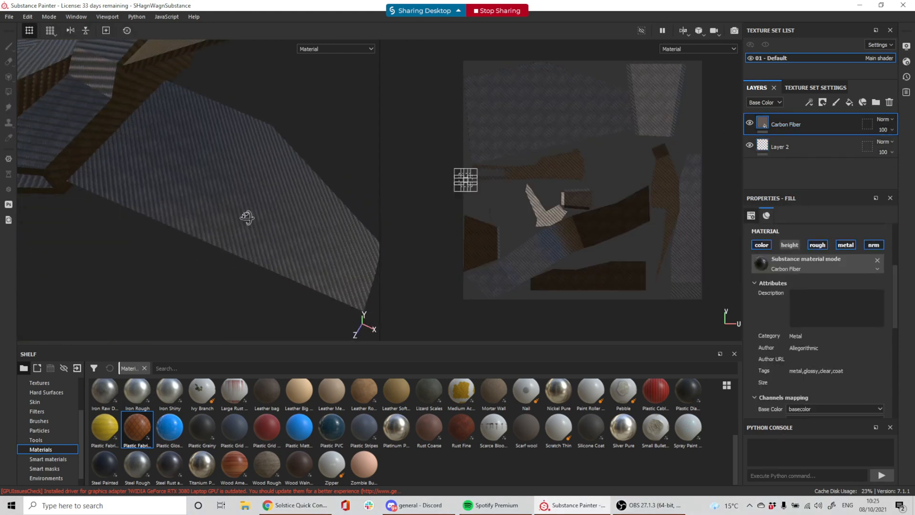
# Add a black mask to Carbon Fiber, test a brush stroke on it, and undo the stroke
pyautogui.rightClick(777, 125)
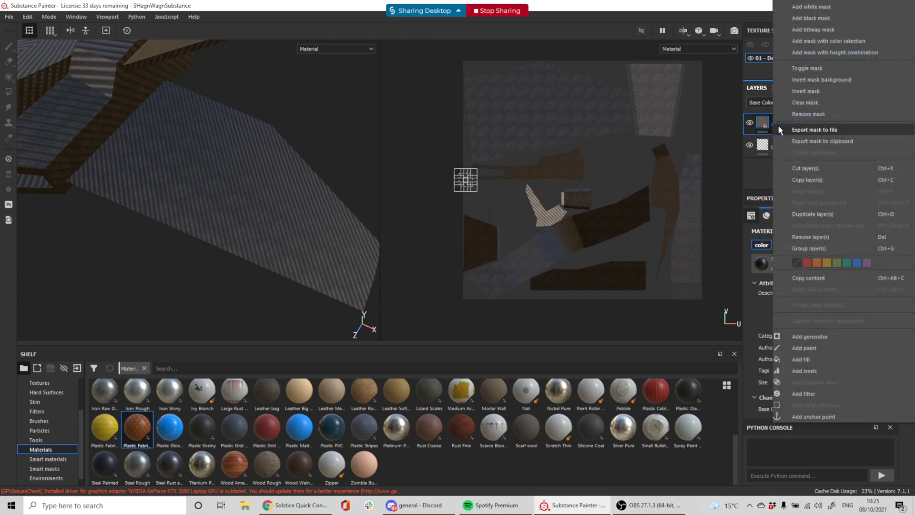
pyautogui.click(804, 19)
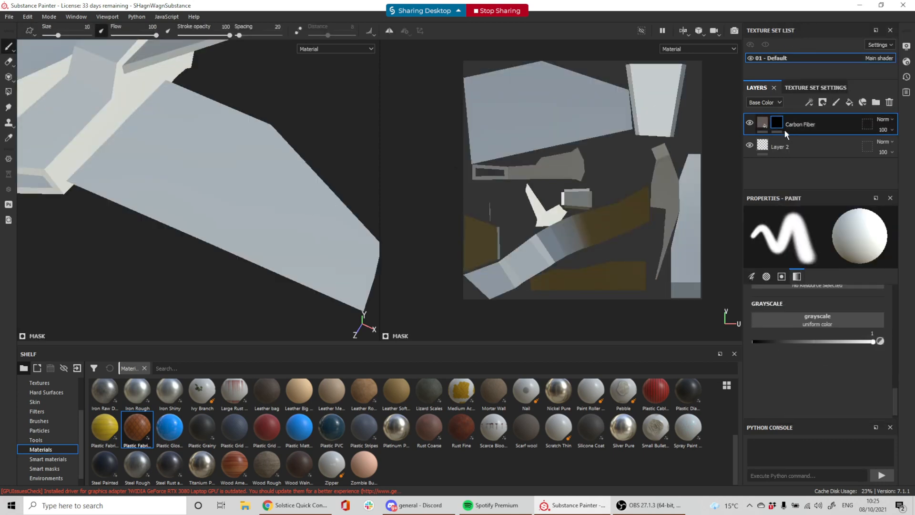
pyautogui.keyDown('alt'); pyautogui.moveTo(219, 265); pyautogui.dragTo(233, 230); pyautogui.keyUp('alt')
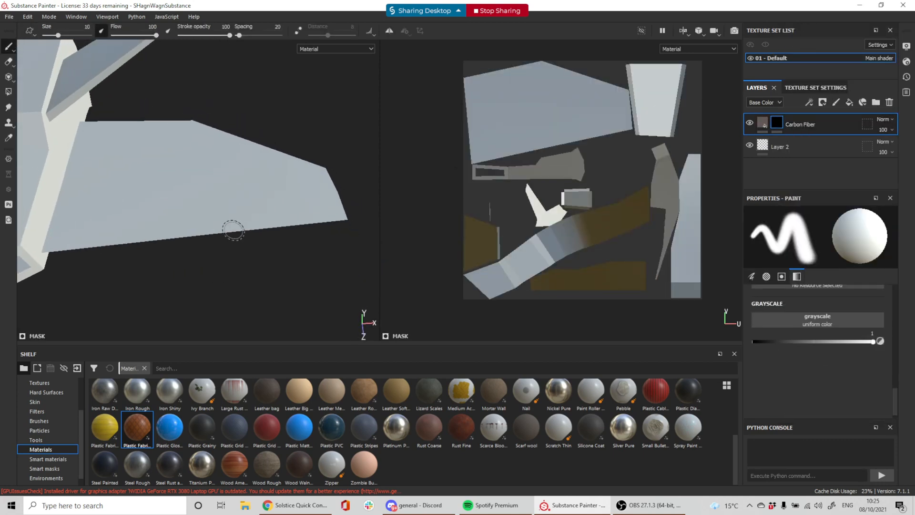
pyautogui.click(776, 125)
pyautogui.moveTo(116, 174)
pyautogui.mouseDown()
pyautogui.moveTo(108, 198)
pyautogui.moveTo(179, 215)
pyautogui.moveTo(196, 199)
pyautogui.mouseUp()
pyautogui.hotkey('ctrl', 'z')
pyautogui.click(9, 91)
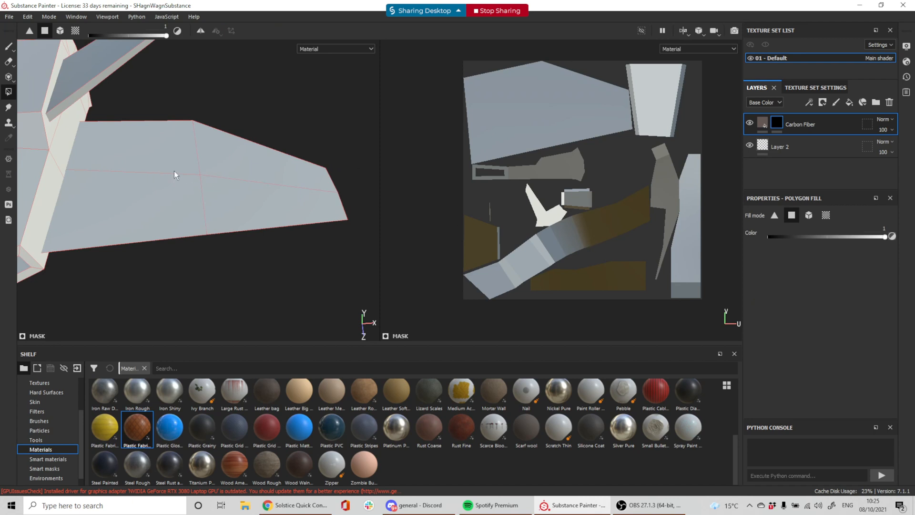
# Try Polygon Fill's mesh mode on a wing piece, undo it, then test UV chunk mode
pyautogui.keyDown('alt'); pyautogui.moveTo(136, 153); pyautogui.dragTo(247, 239); pyautogui.keyUp('alt')
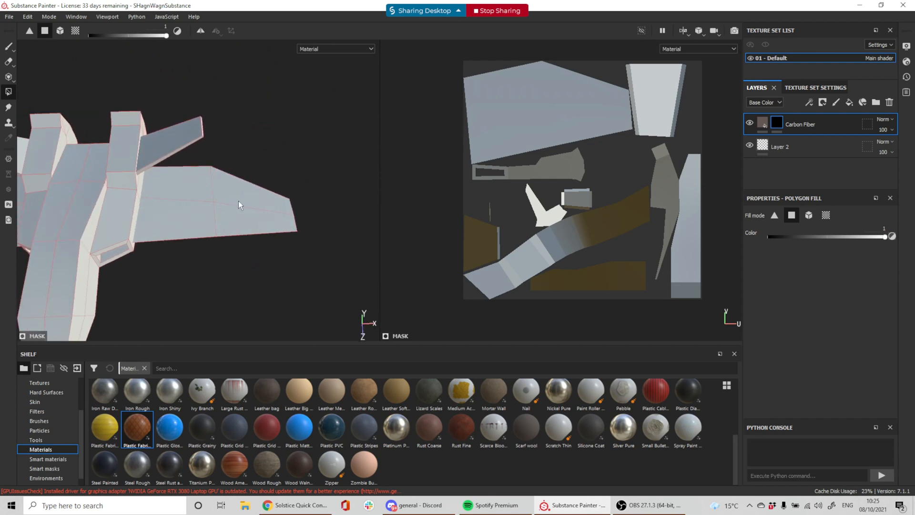
pyautogui.scroll(-2, 250, 199)
pyautogui.scroll(5, 246, 202)
pyautogui.scroll(-1, 258, 203)
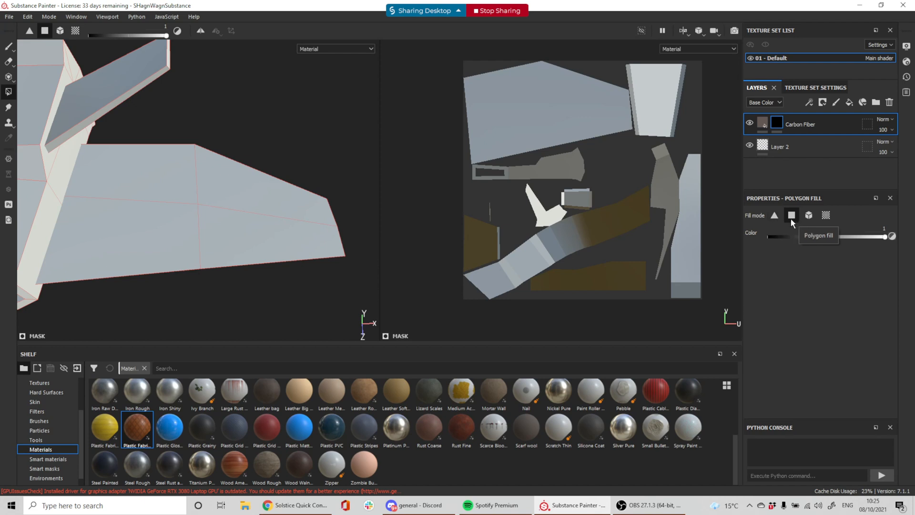
pyautogui.click(809, 218)
pyautogui.click(195, 203)
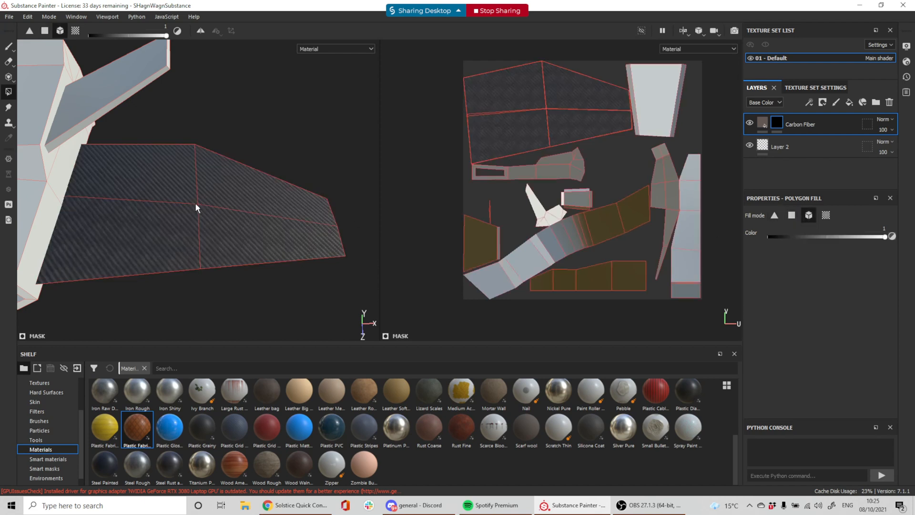
pyautogui.hotkey('ctrl', 'z')
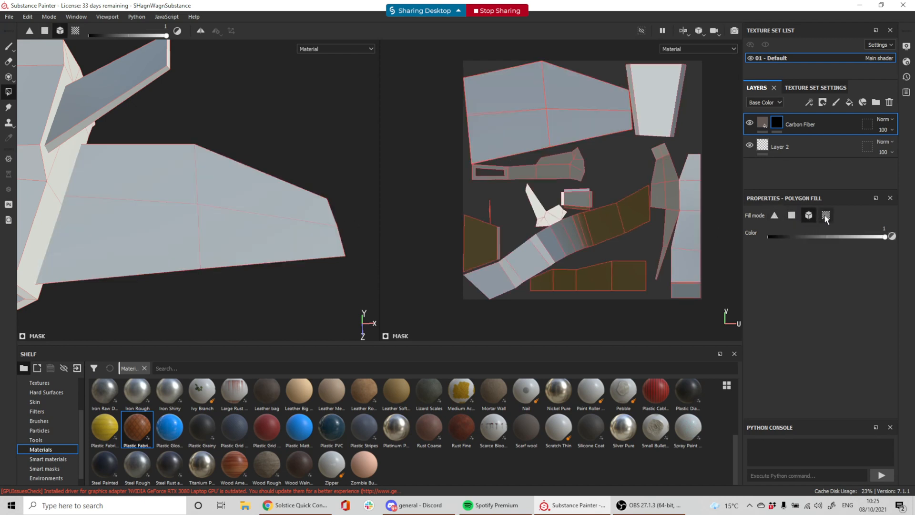
pyautogui.click(824, 216)
pyautogui.click(806, 216)
# In face mode, fill the rear wing faces on the mask to reveal carbon fibre there
pyautogui.click(793, 216)
pyautogui.moveTo(113, 168); pyautogui.dragTo(247, 180)
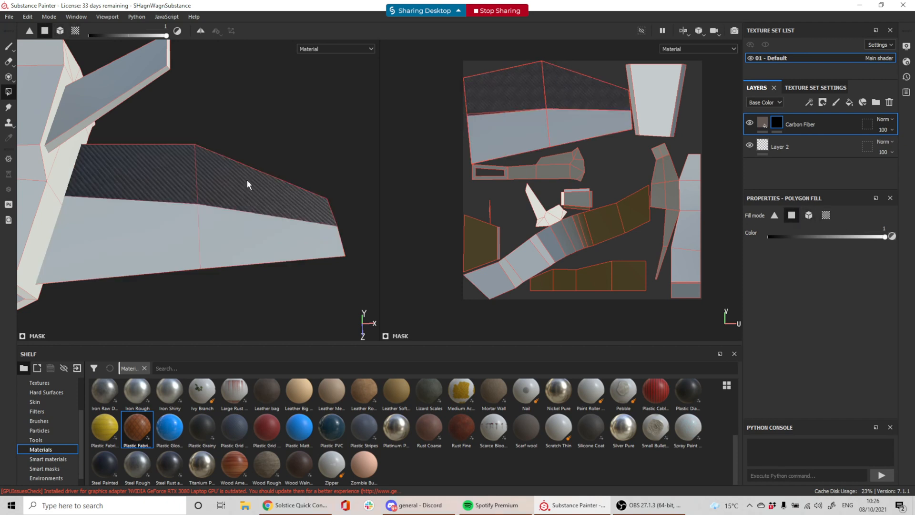
pyautogui.scroll(-5, 340, 281)
pyautogui.keyDown('alt'); pyautogui.moveTo(340, 280); pyautogui.dragTo(288, 264); pyautogui.keyUp('alt')
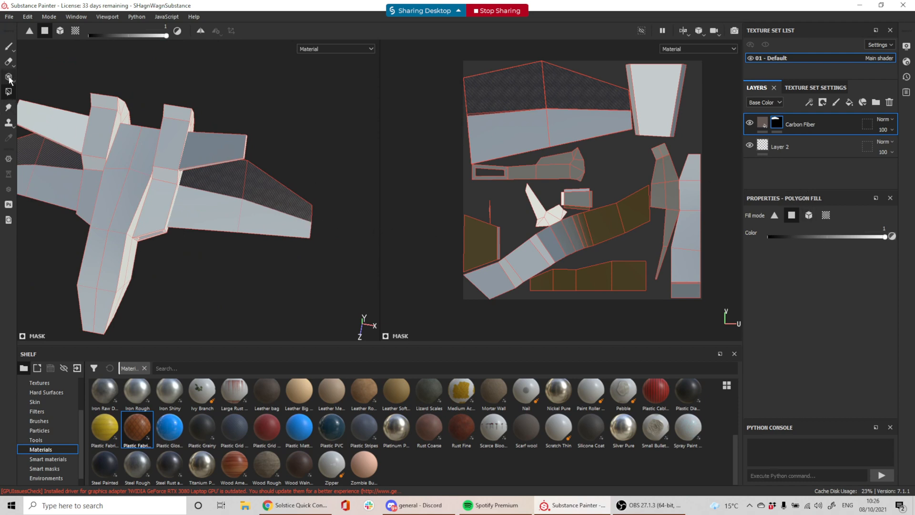
pyautogui.moveTo(9, 79)
pyautogui.scroll(5, 235, 215)
pyautogui.keyDown('alt'); pyautogui.moveTo(305, 182); pyautogui.dragTo(251, 163); pyautogui.keyUp('alt')
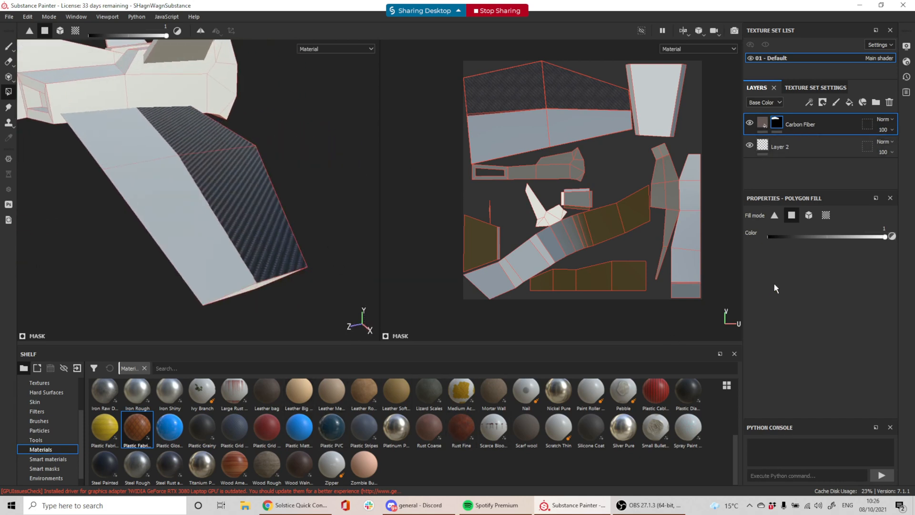
# Add a fill layer above Layer 2 with its height and normal channels disabled
pyautogui.click(792, 144)
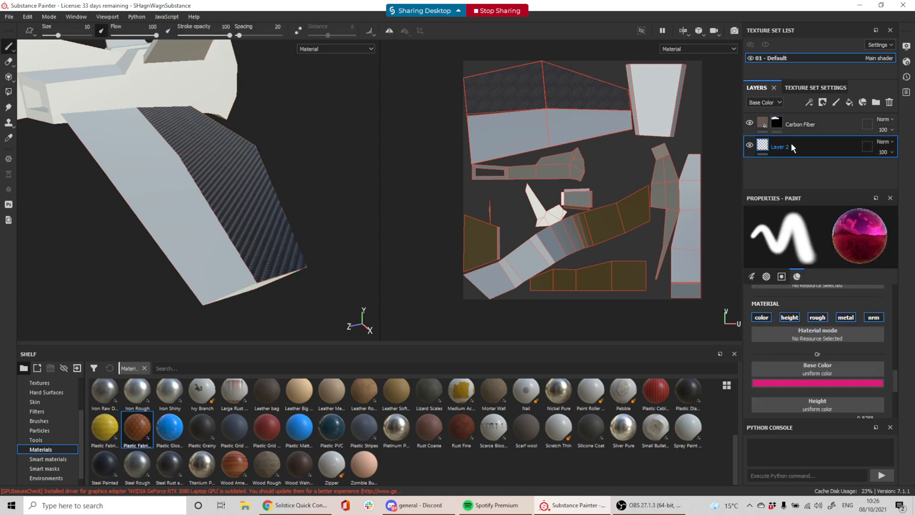
pyautogui.click(848, 103)
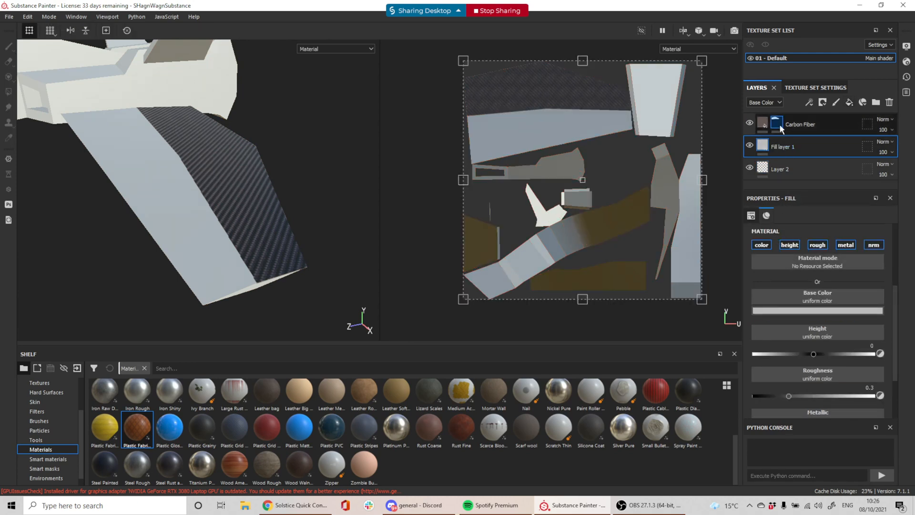
pyautogui.scroll(-1, 782, 253)
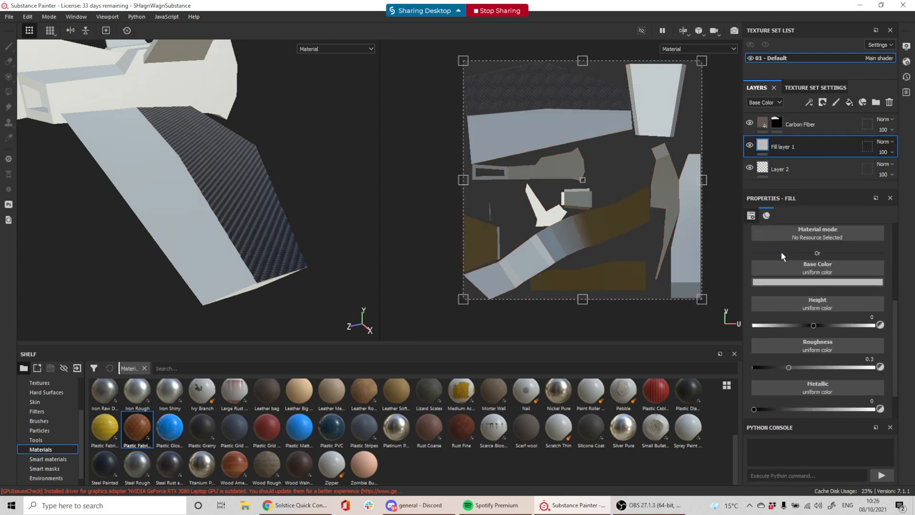
pyautogui.scroll(1, 797, 259)
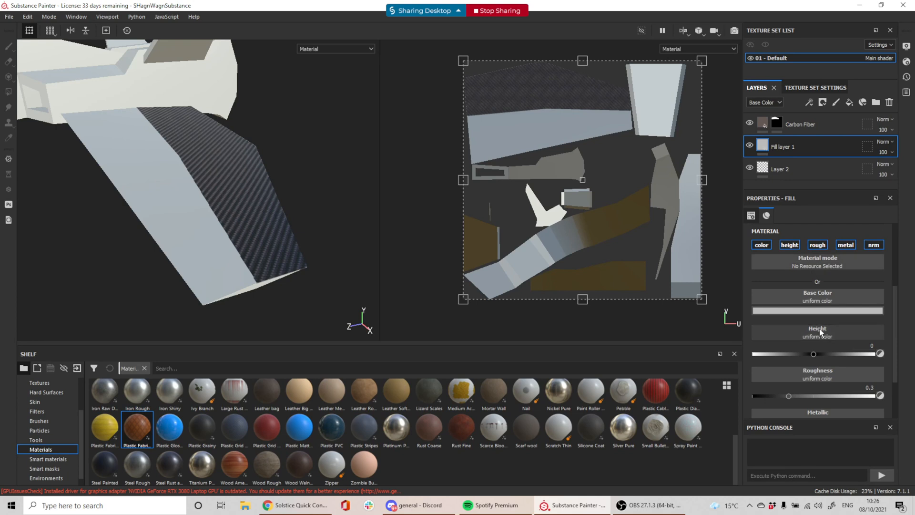
pyautogui.click(792, 245)
pyautogui.click(819, 245)
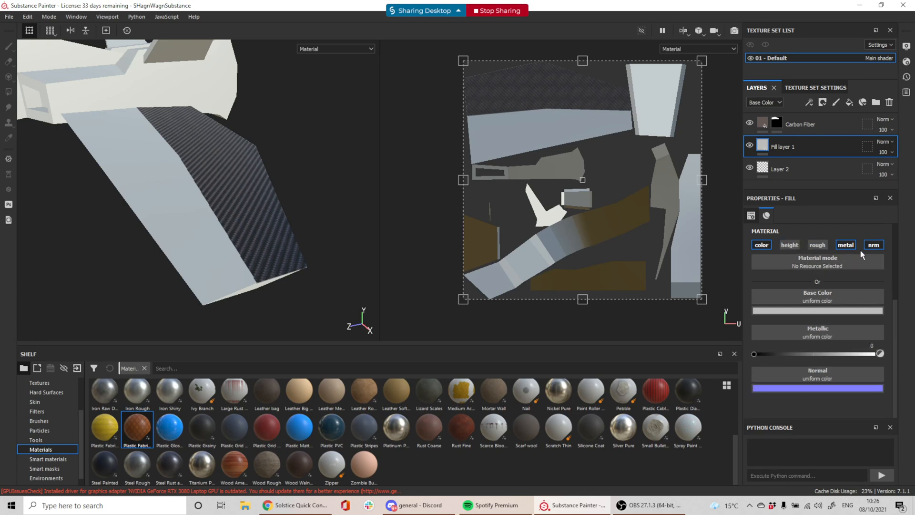
pyautogui.click(818, 245)
pyautogui.click(873, 245)
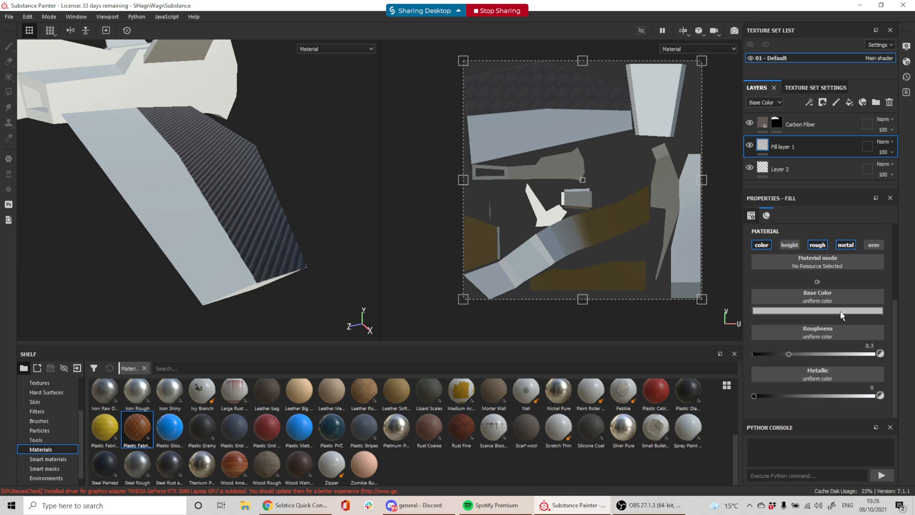
# Make the fill red with roughness 0.0973 and metallic 0.6926, then hide the layer
pyautogui.click(787, 311)
pyautogui.moveTo(811, 358); pyautogui.dragTo(840, 332)
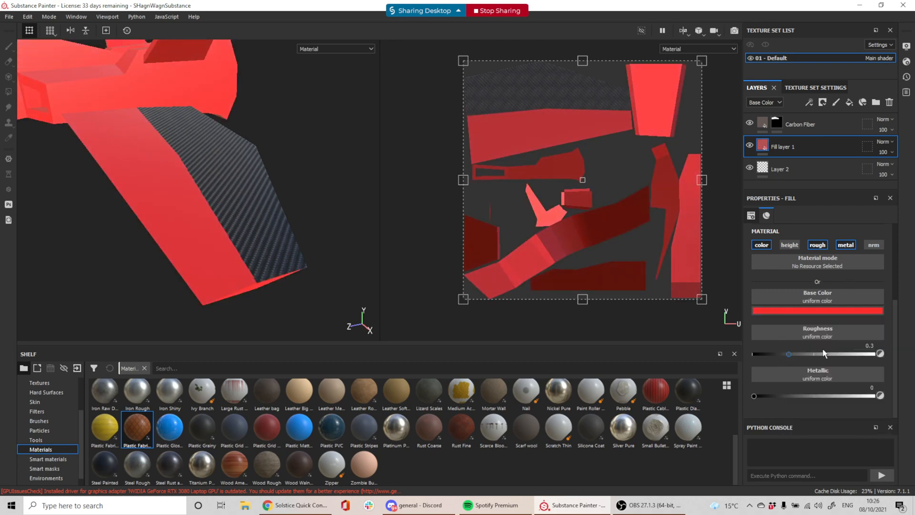
pyautogui.moveTo(789, 354)
pyautogui.mouseDown()
pyautogui.moveTo(802, 353)
pyautogui.moveTo(786, 351)
pyautogui.moveTo(772, 362)
pyautogui.mouseUp()
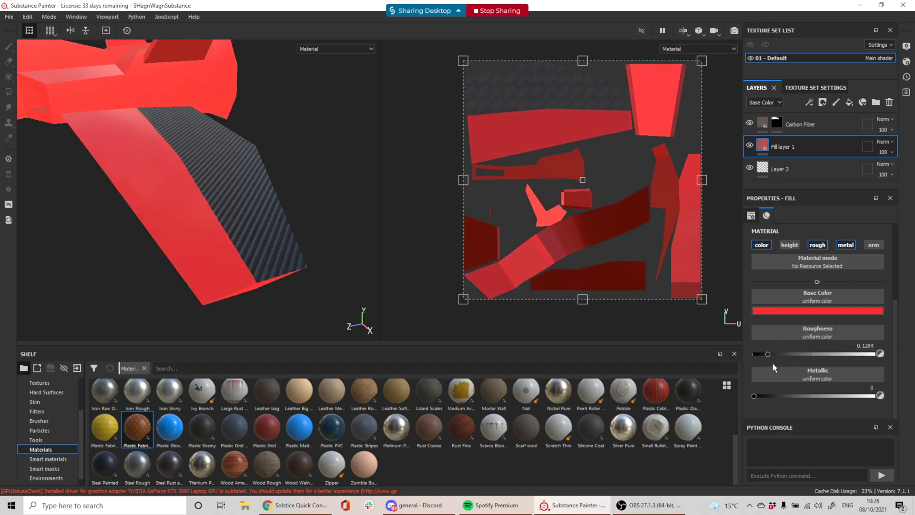
pyautogui.click(755, 396)
pyautogui.moveTo(757, 396); pyautogui.dragTo(838, 396)
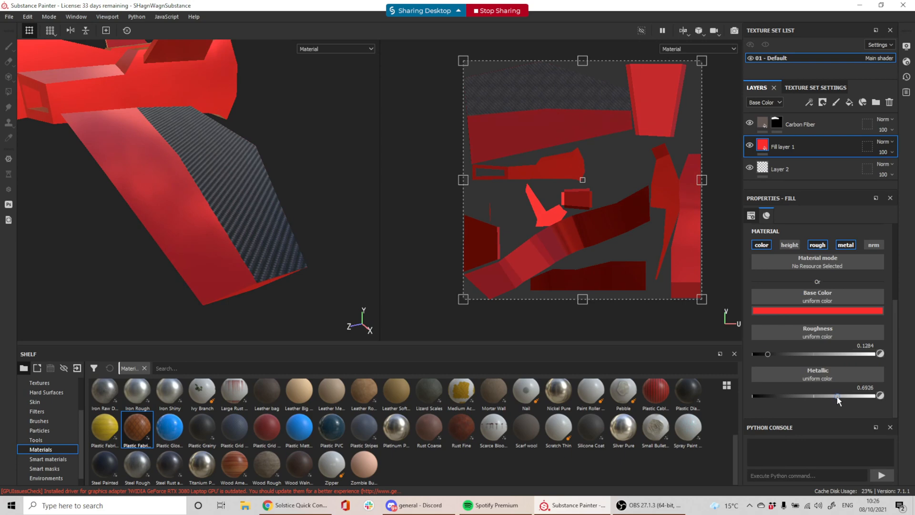
pyautogui.moveTo(768, 354); pyautogui.dragTo(764, 355)
pyautogui.scroll(3, 253, 184)
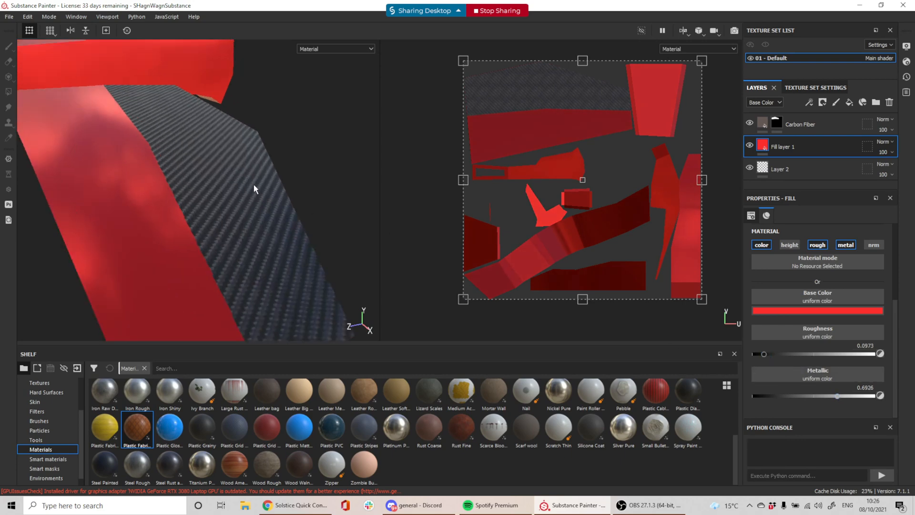
pyautogui.scroll(-5, 253, 184)
pyautogui.keyDown('alt'); pyautogui.moveTo(128, 179); pyautogui.dragTo(229, 202); pyautogui.keyUp('alt')
pyautogui.scroll(-4, 204, 202)
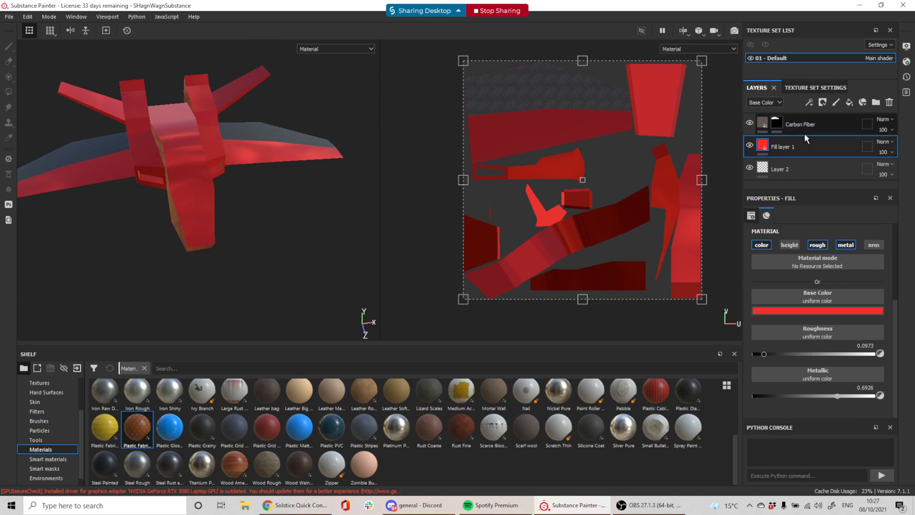
pyautogui.click(750, 146)
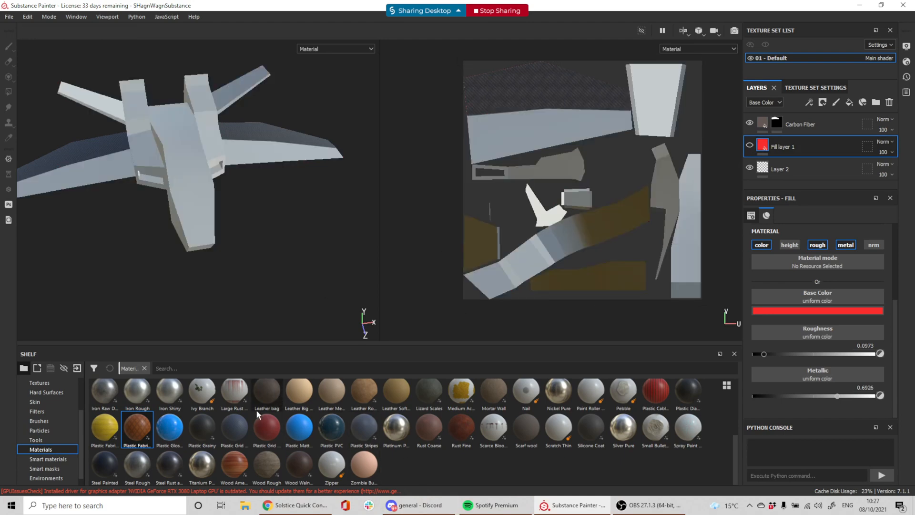
# In Chrome, search 'substance share' and open the Substance Share result in a background tab
pyautogui.click(296, 506)
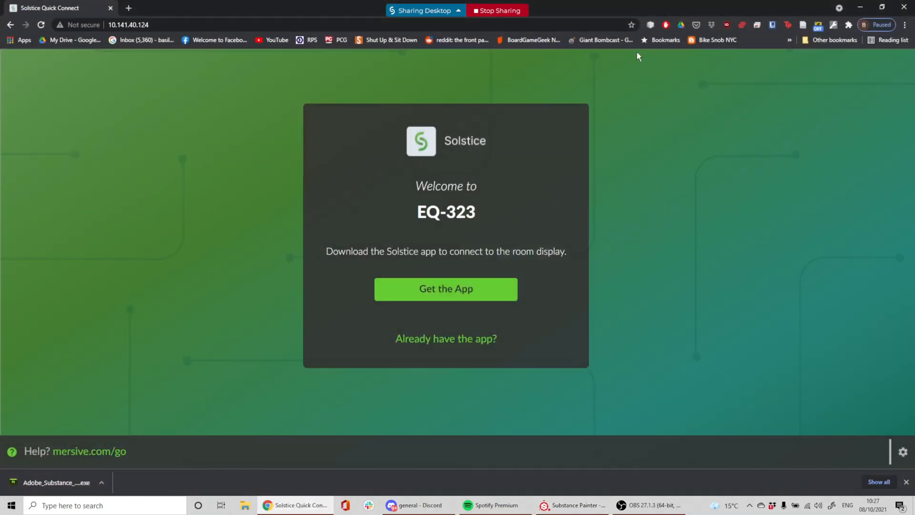
pyautogui.click(129, 8)
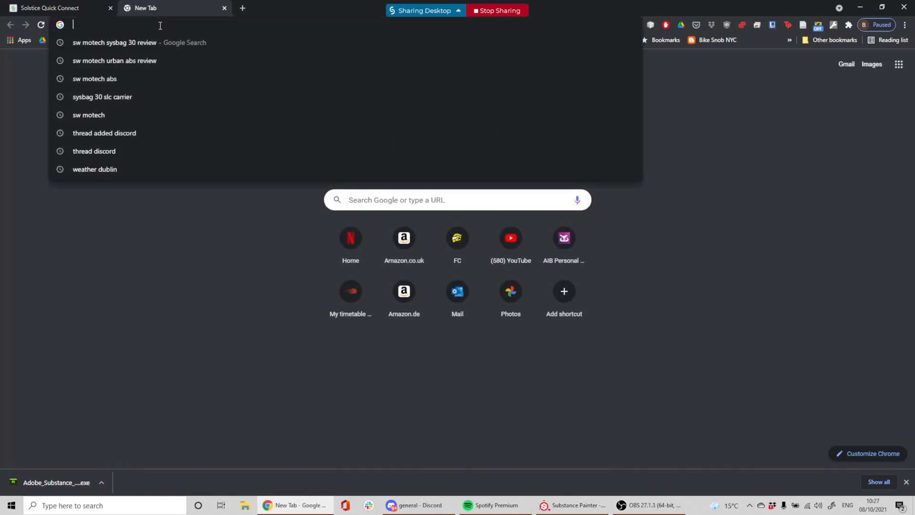
pyautogui.write('substan')
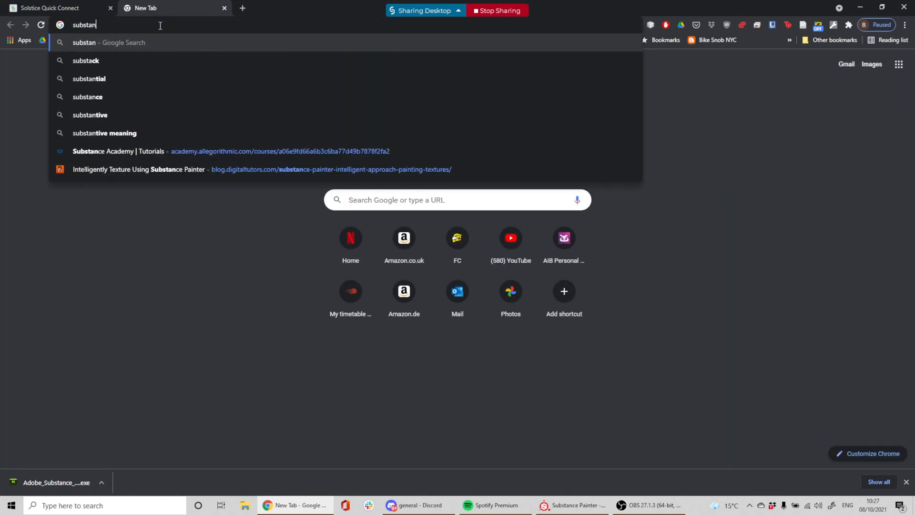
pyautogui.write('ce share')
pyautogui.press('Return')
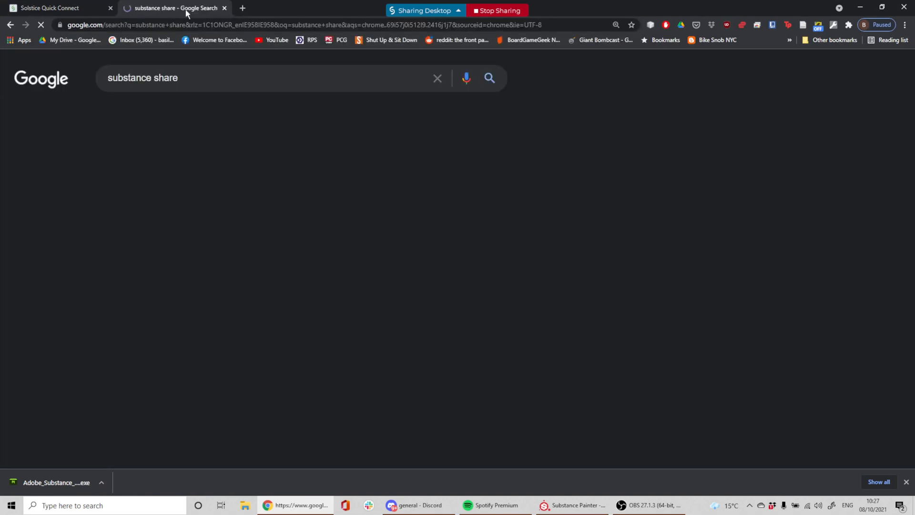
pyautogui.middleClick(170, 186)
# Search 'substance source', open the Substance 3D Assets homepage, and view the Community Assets tab
pyautogui.click(167, 79)
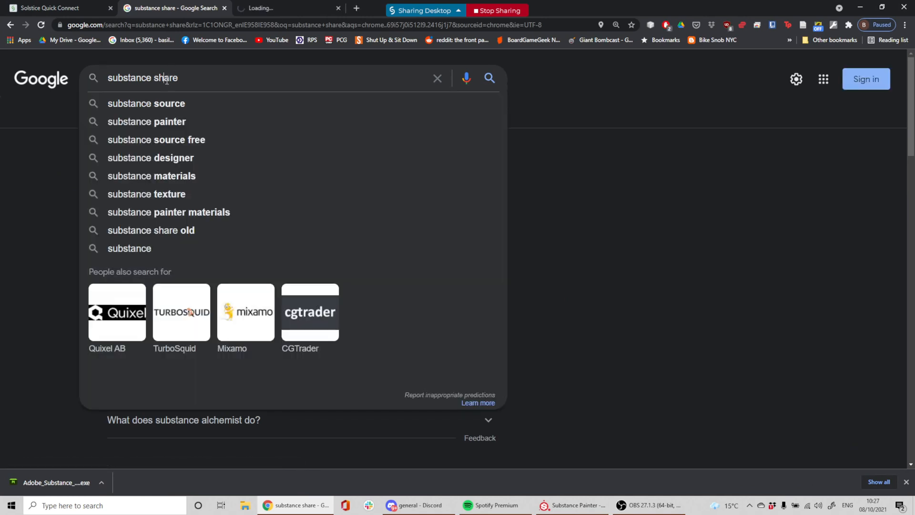
pyautogui.click(162, 106)
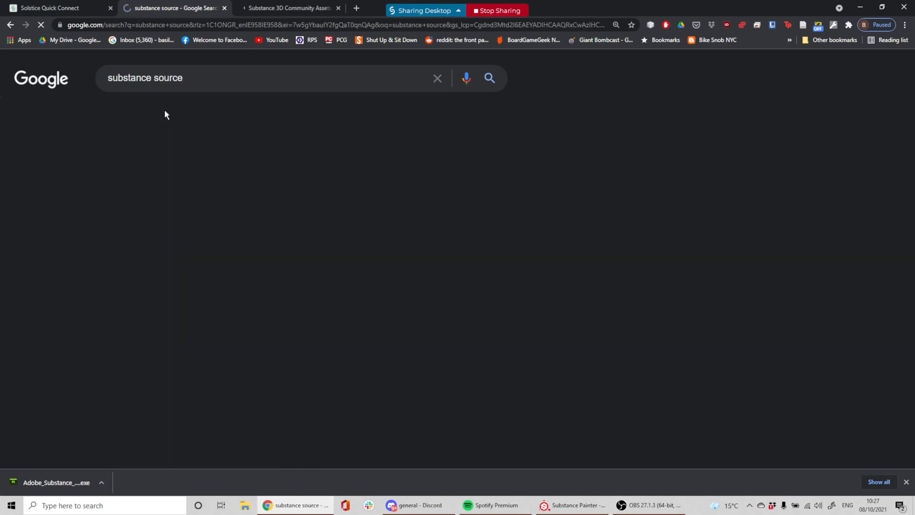
pyautogui.click(216, 184)
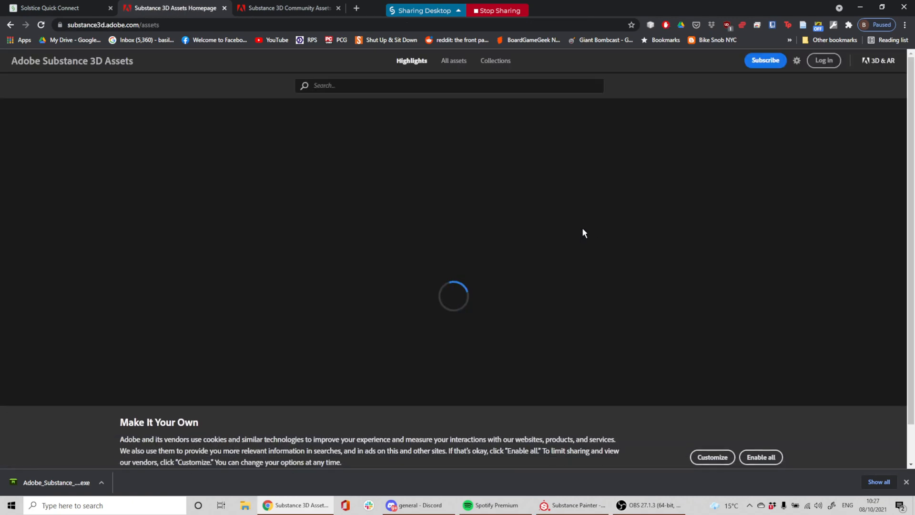
pyautogui.click(267, 8)
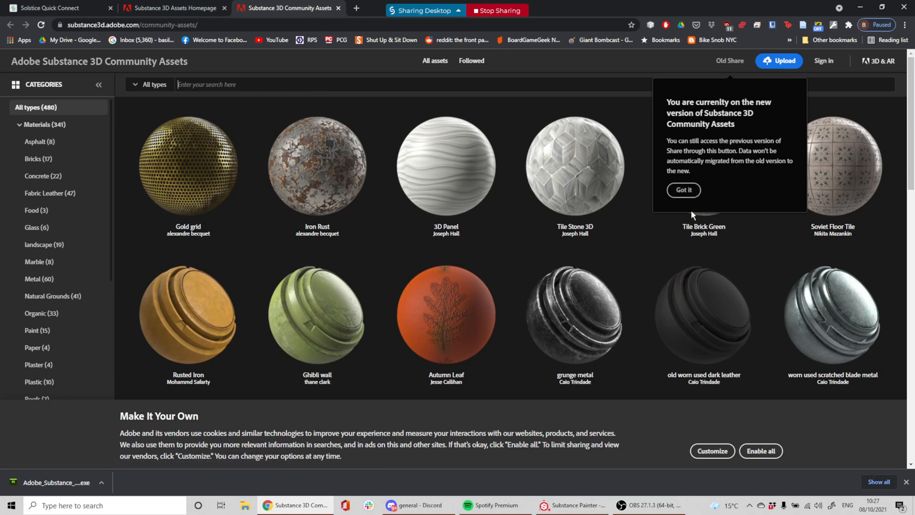
# Dismiss the new-version notice and start downloading the Soviet Floor Tile material
pyautogui.click(684, 190)
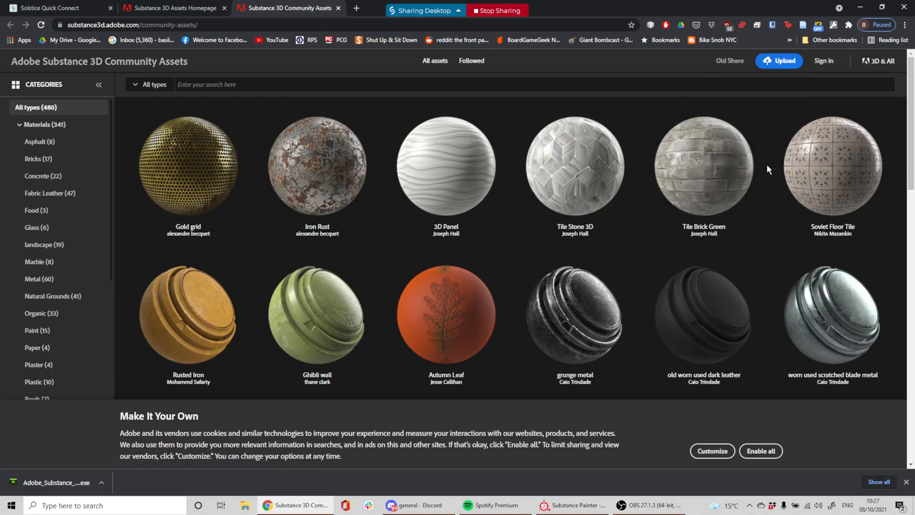
pyautogui.scroll(-1, 767, 169)
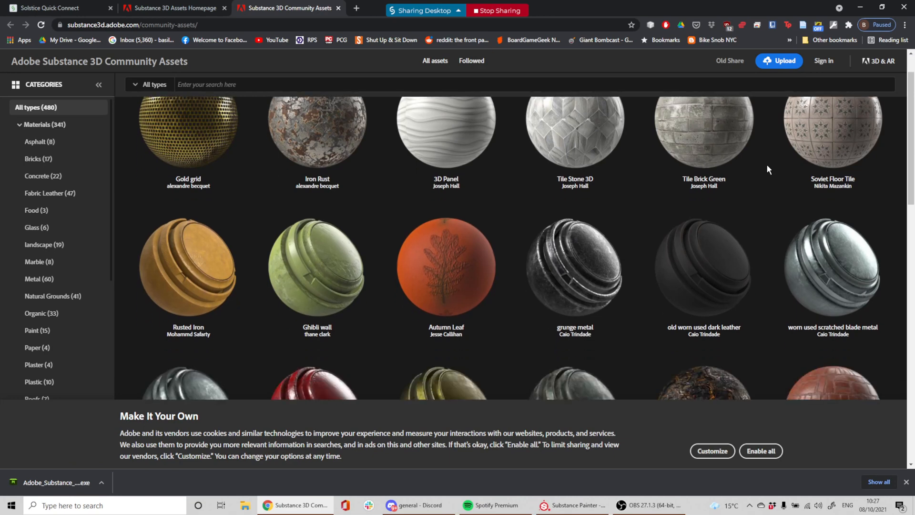
pyautogui.scroll(1, 767, 170)
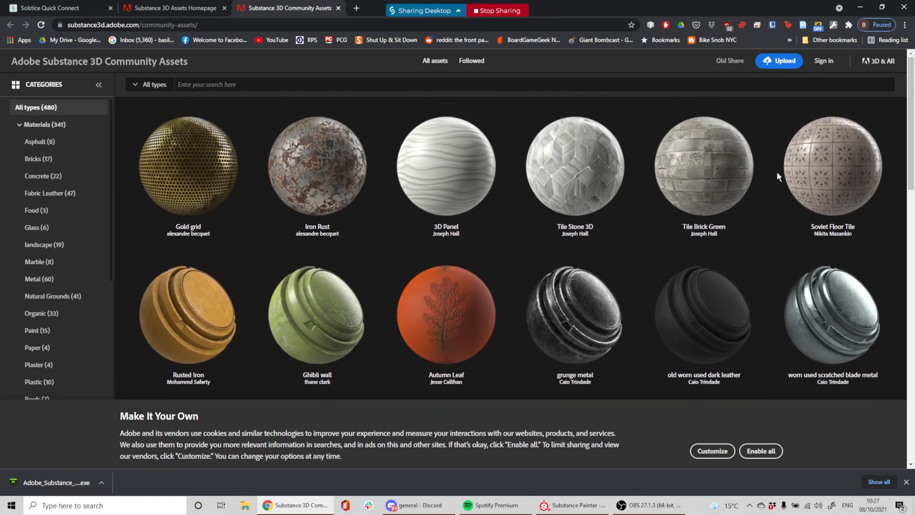
pyautogui.click(835, 164)
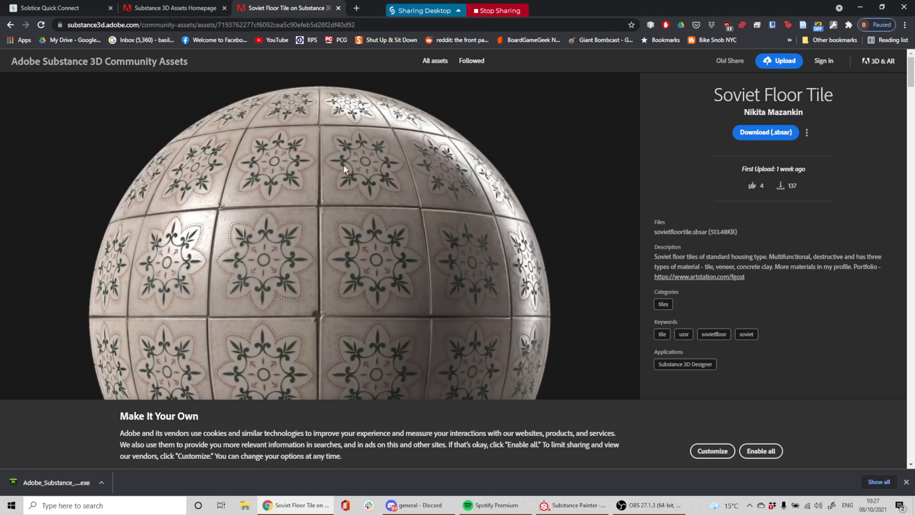
pyautogui.scroll(-3, 299, 217)
pyautogui.scroll(3, 302, 219)
pyautogui.click(744, 133)
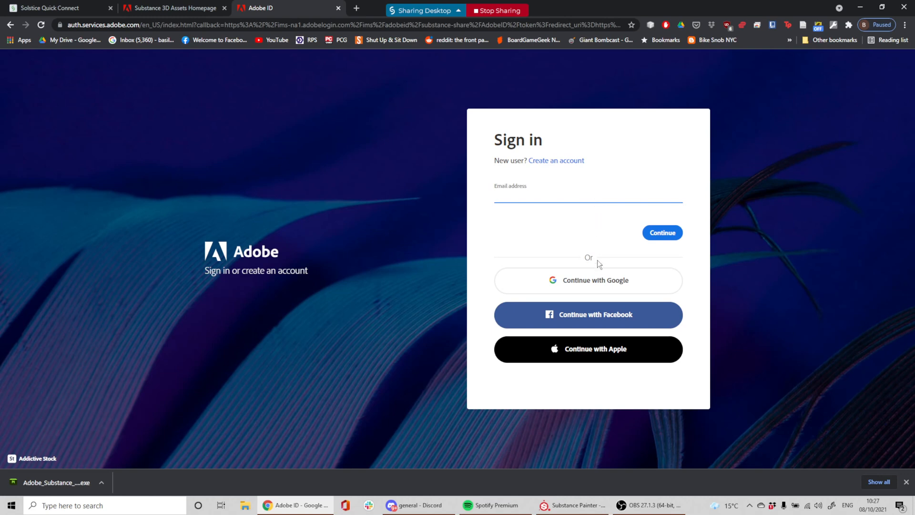
# Sign in with the account e-mail and password, choosing to stay signed in
pyautogui.click(603, 285)
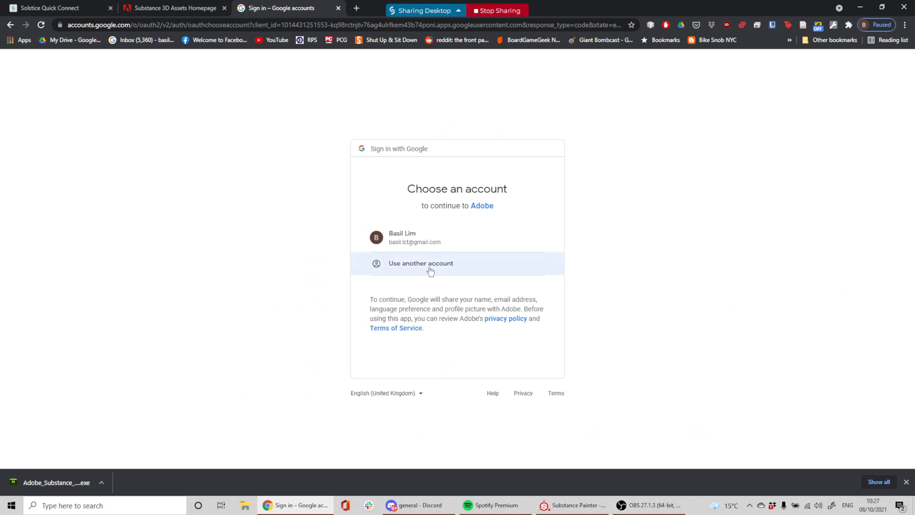
pyautogui.click(11, 25)
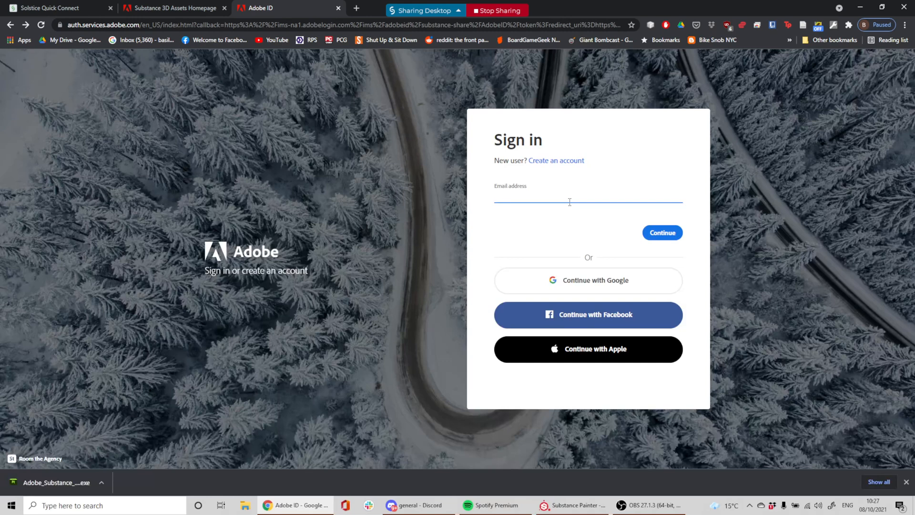
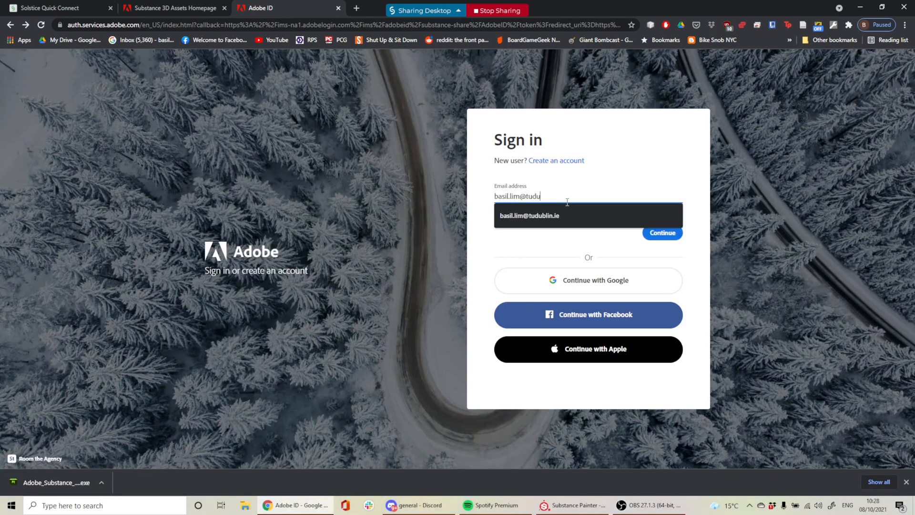
pyautogui.press('Return')
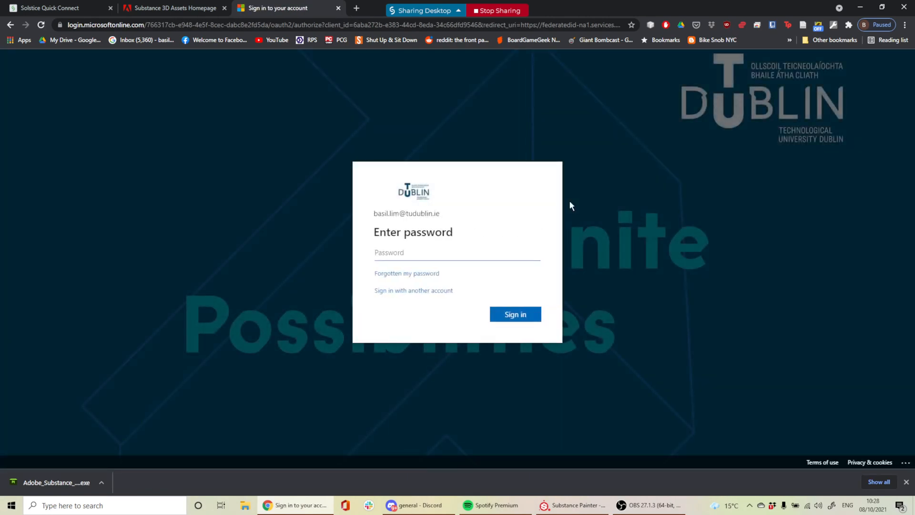
pyautogui.write('••')
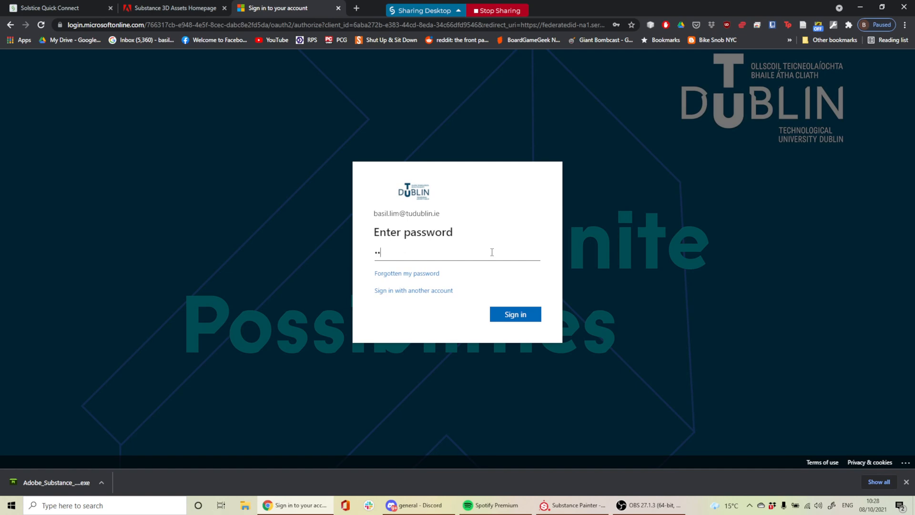
pyautogui.press('Return')
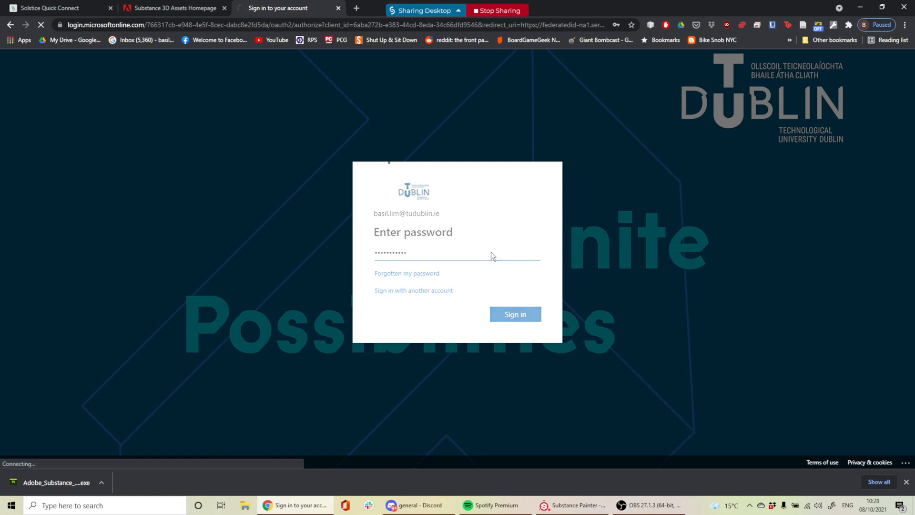
pyautogui.click(422, 287)
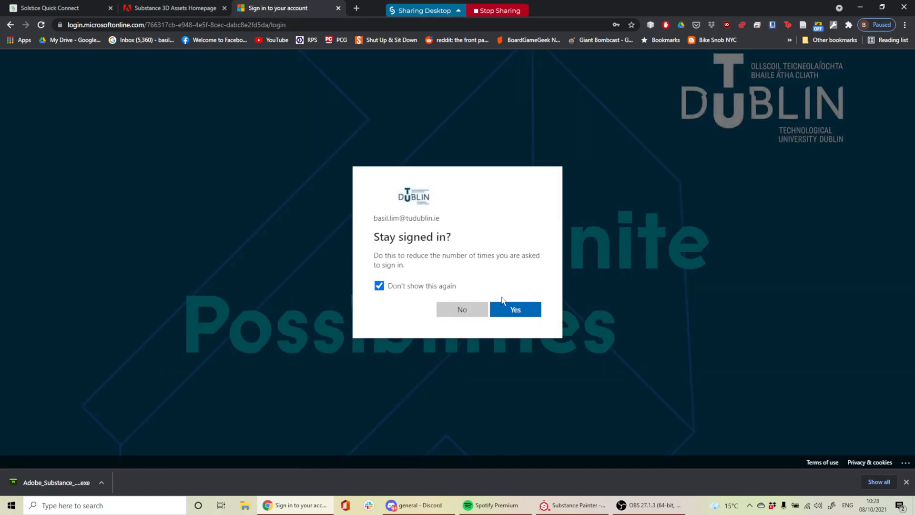
pyautogui.click(522, 310)
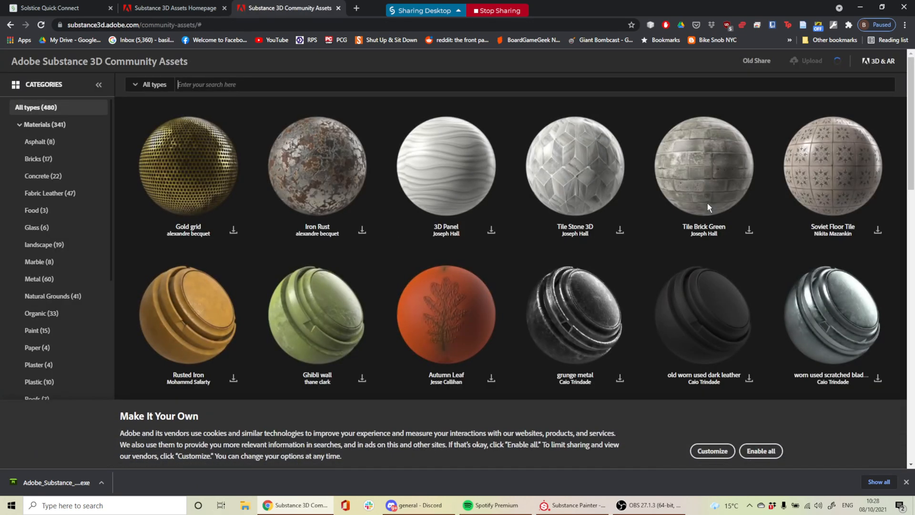
# Open the Soviet Floor Tile page and download its .sbsar file
pyautogui.click(843, 173)
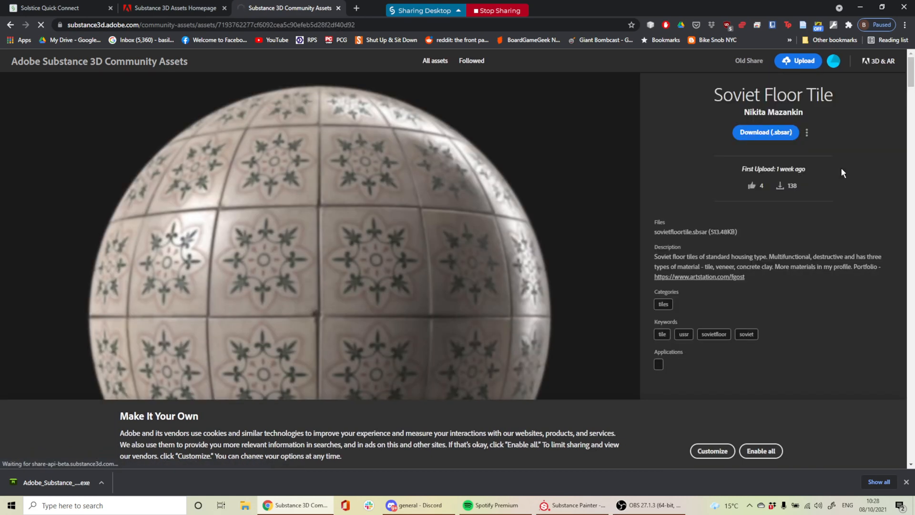
pyautogui.click(773, 135)
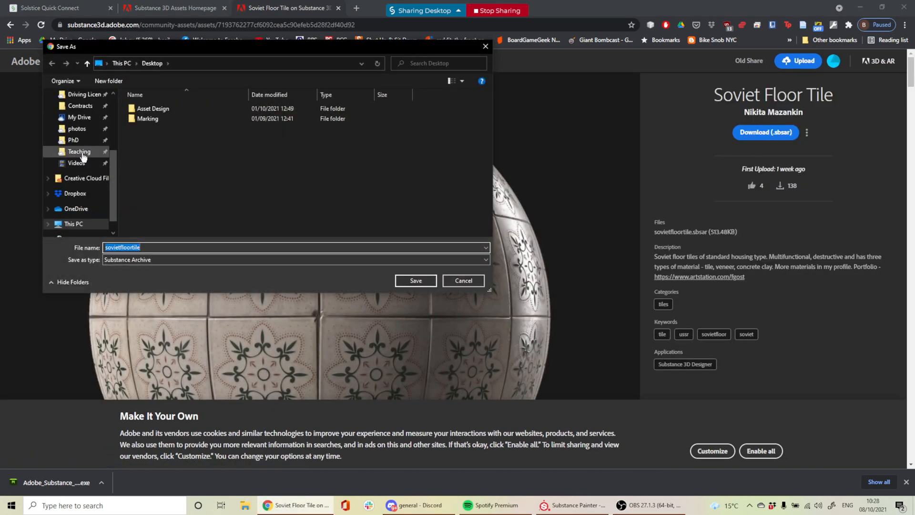
pyautogui.scroll(4, 76, 152)
pyautogui.scroll(-3, 91, 125)
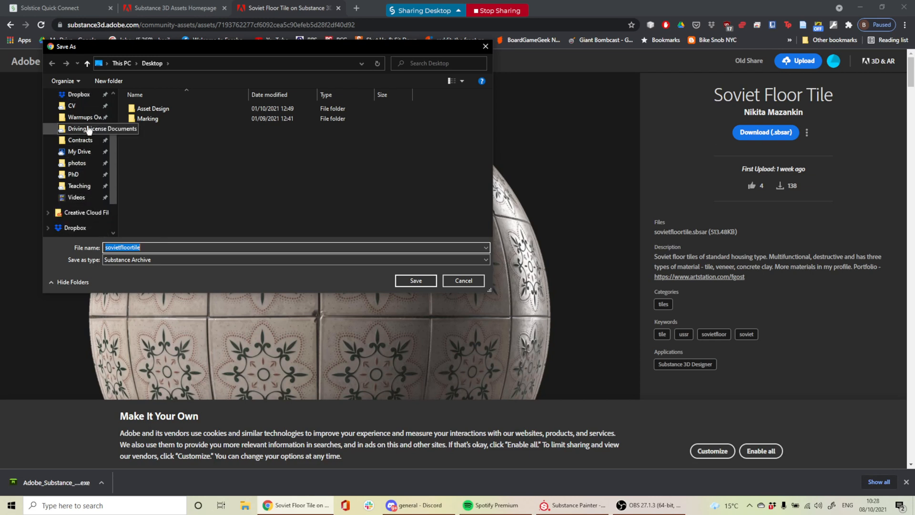
# Save sovietfloortile.sbsar into the Dropbox > Substance & Zbrush > Materials folder
pyautogui.click(85, 118)
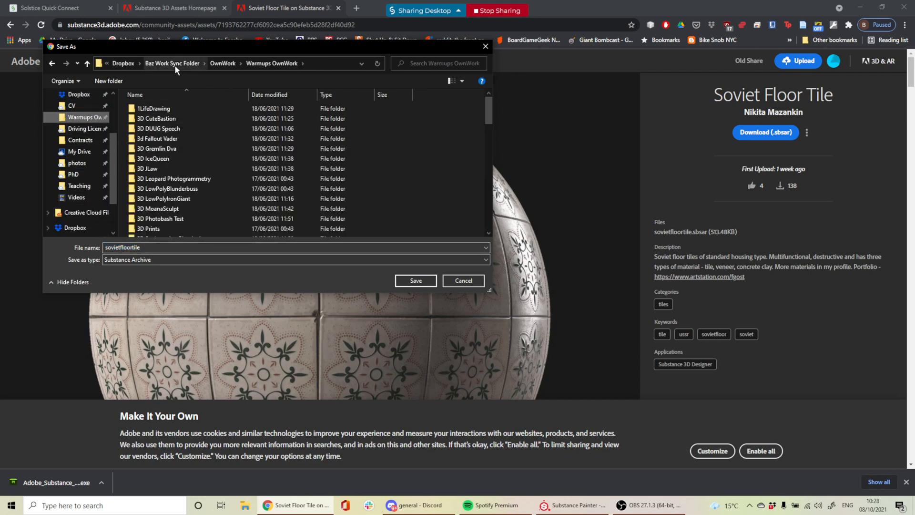
pyautogui.click(222, 63)
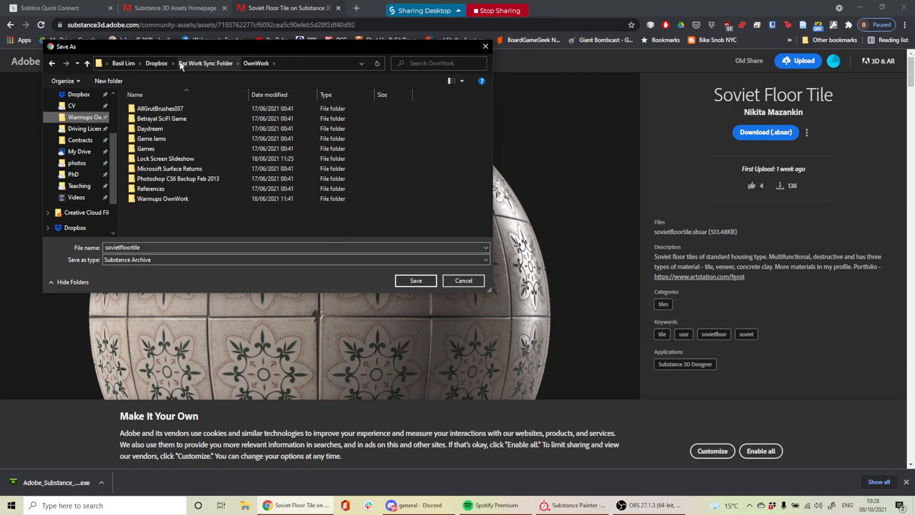
pyautogui.click(195, 64)
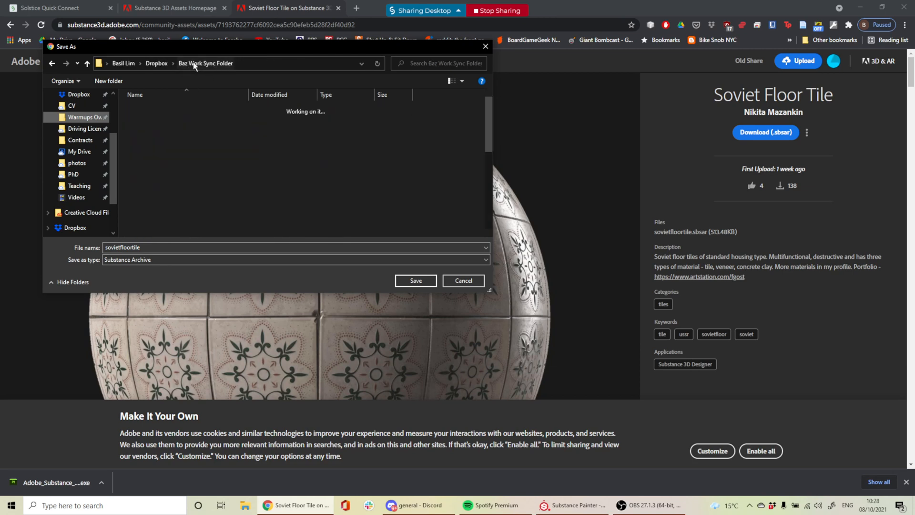
pyautogui.scroll(-4, 188, 149)
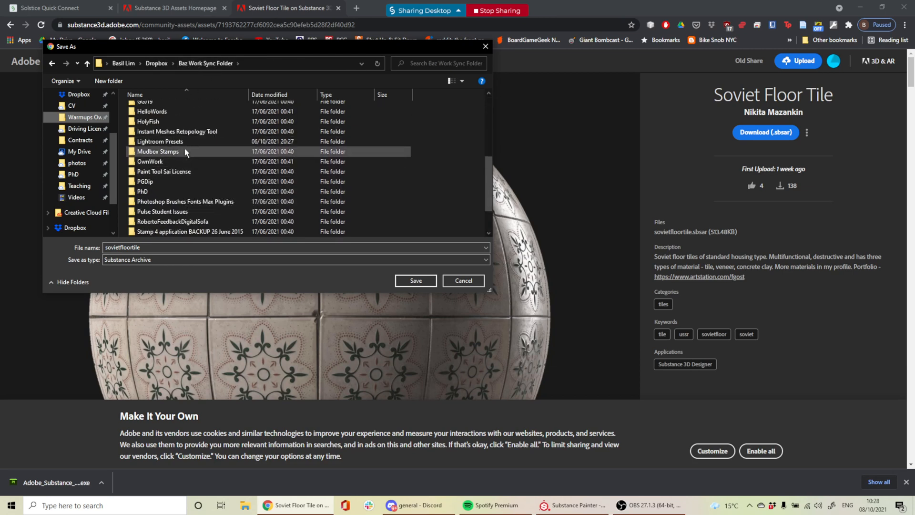
pyautogui.scroll(-1, 187, 188)
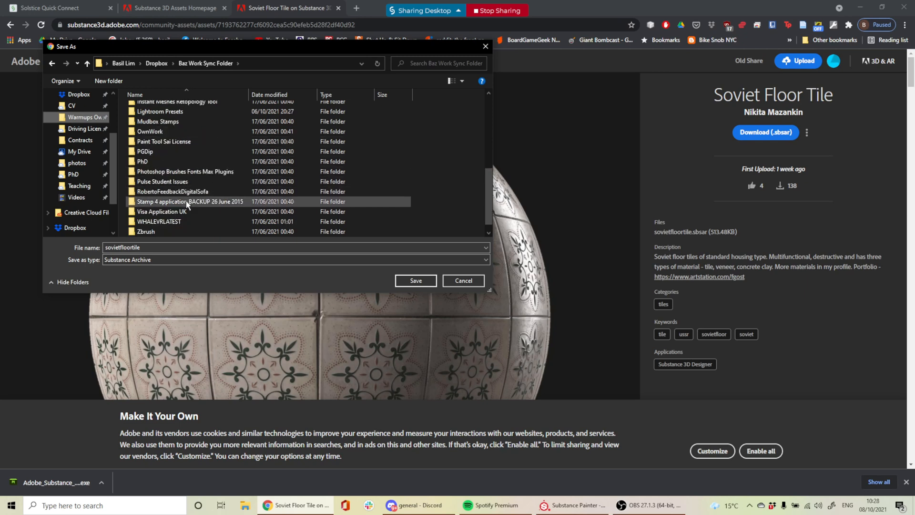
pyautogui.scroll(-1, 186, 201)
pyautogui.click(161, 64)
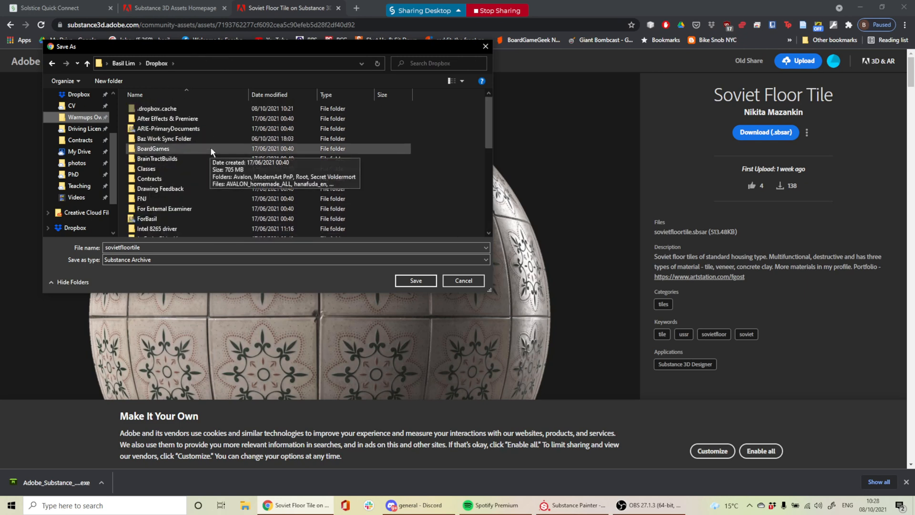
pyautogui.scroll(-8, 207, 165)
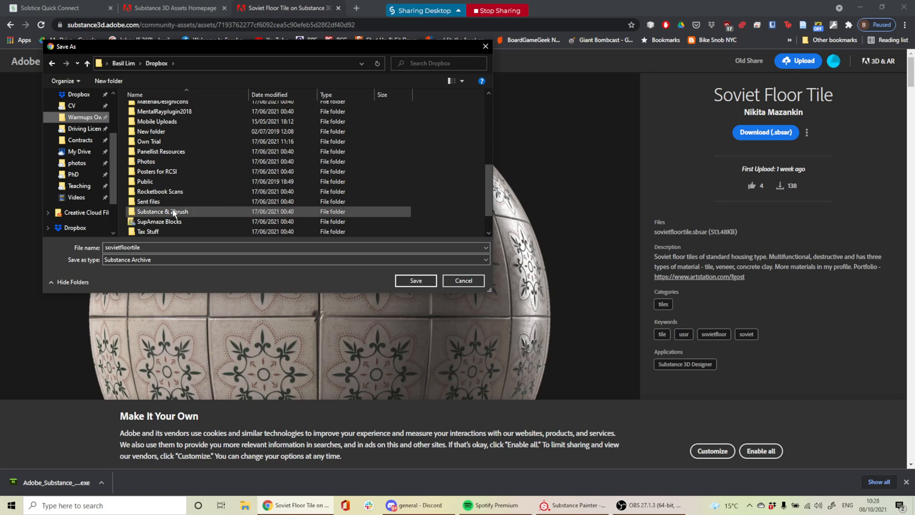
pyautogui.doubleClick(173, 210)
pyautogui.doubleClick(167, 152)
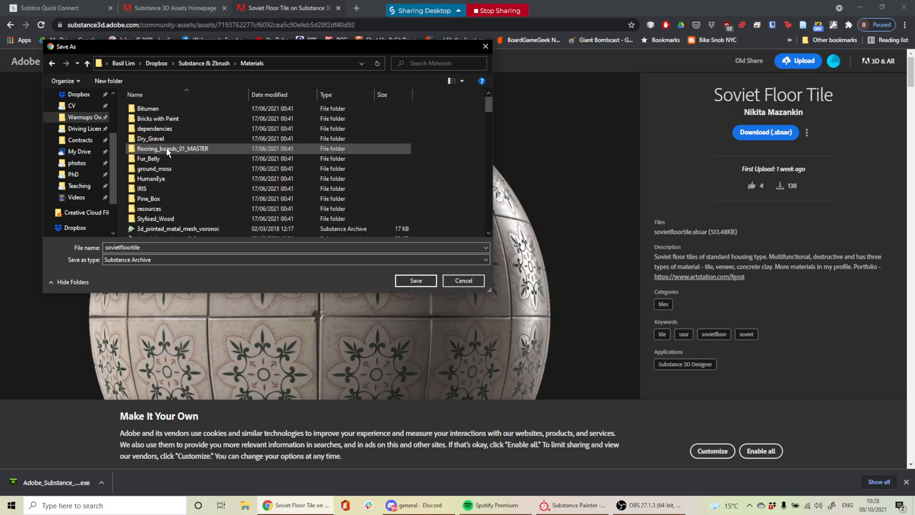
pyautogui.click(415, 281)
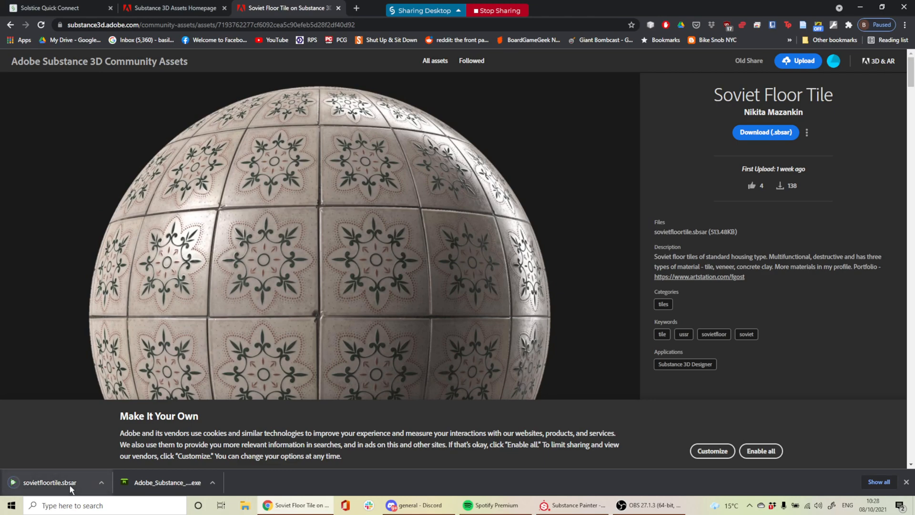
# Show the downloaded sovietfloortile in Explorer and drag it into Substance Painter
pyautogui.click(101, 482)
pyautogui.click(119, 450)
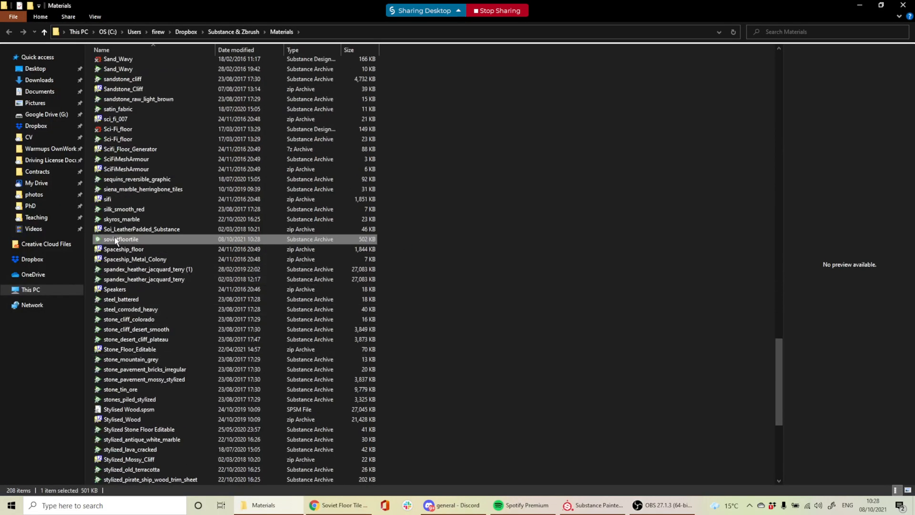
pyautogui.moveTo(114, 240)
pyautogui.mouseDown()
pyautogui.moveTo(397, 262)
pyautogui.moveTo(594, 512)
pyautogui.moveTo(517, 423)
pyautogui.moveTo(514, 454)
pyautogui.mouseUp()
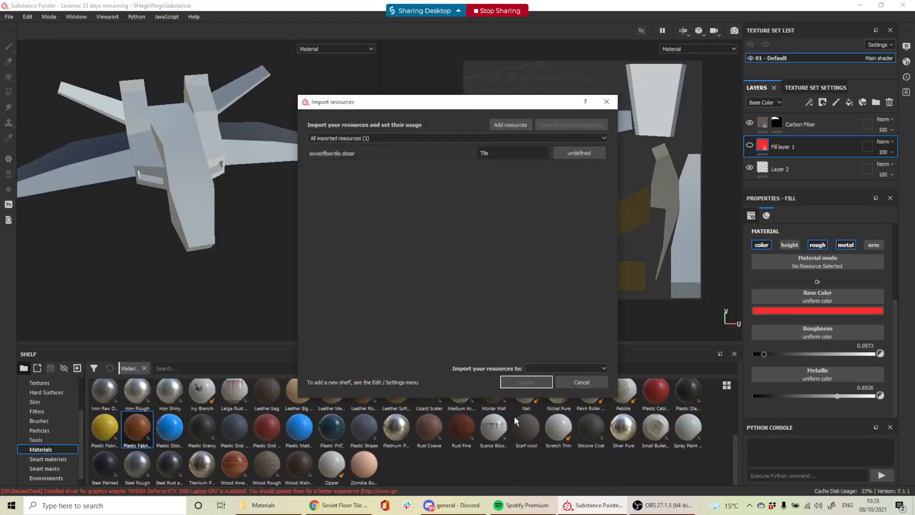
# Import sovietfloortile.sbsar as a basematerial resource into the 'shelf' shelf
pyautogui.click(578, 153)
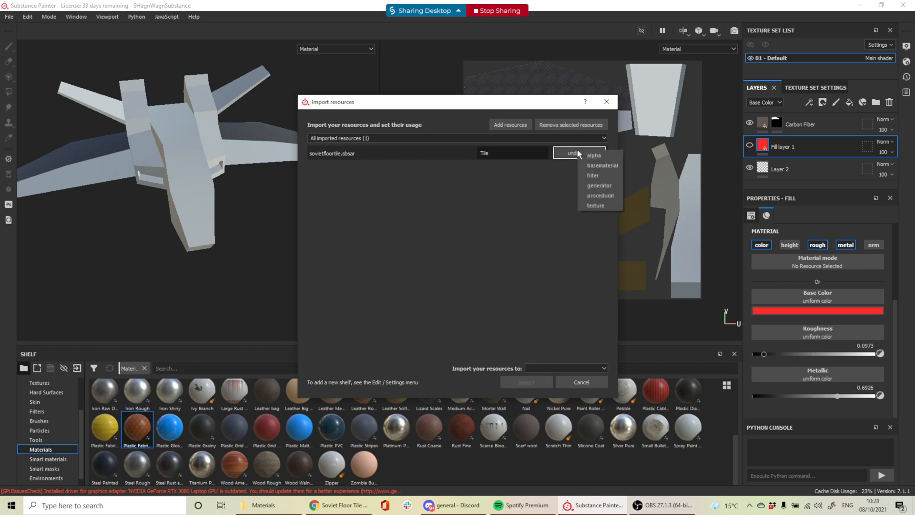
pyautogui.click(599, 165)
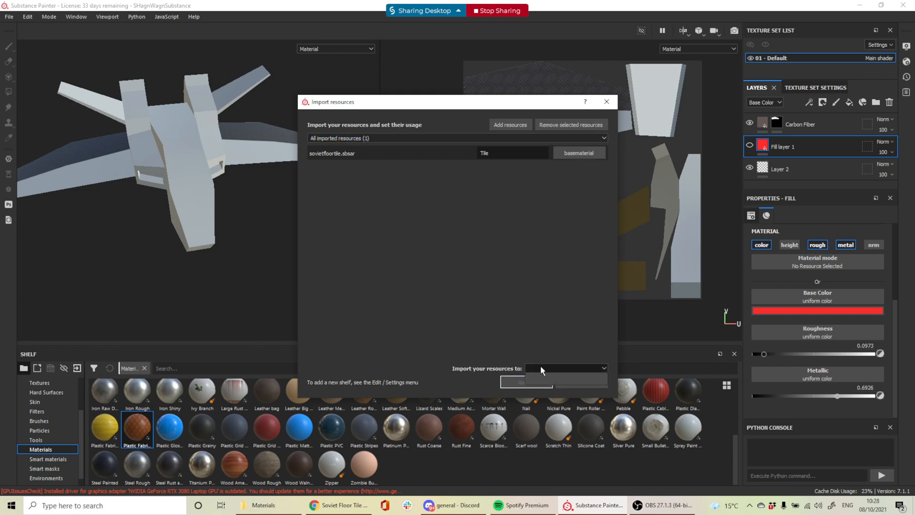
pyautogui.click(556, 368)
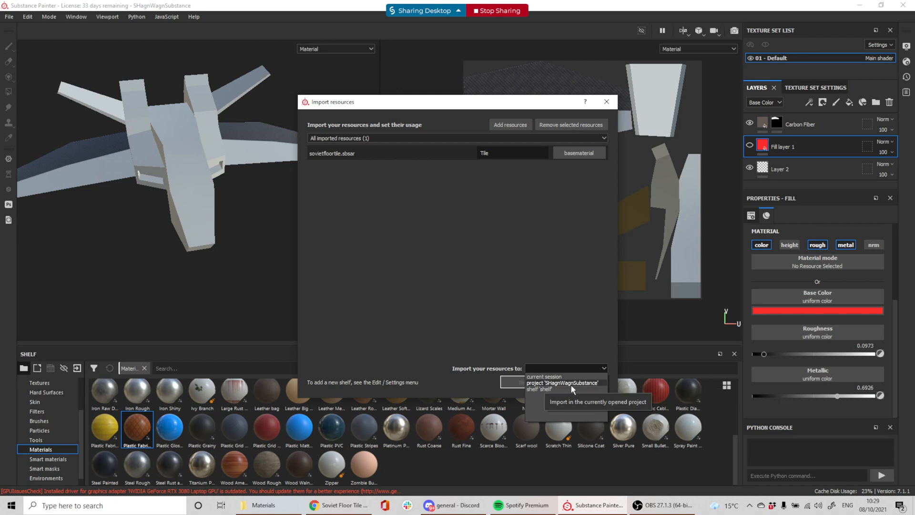
pyautogui.click(541, 388)
pyautogui.click(527, 381)
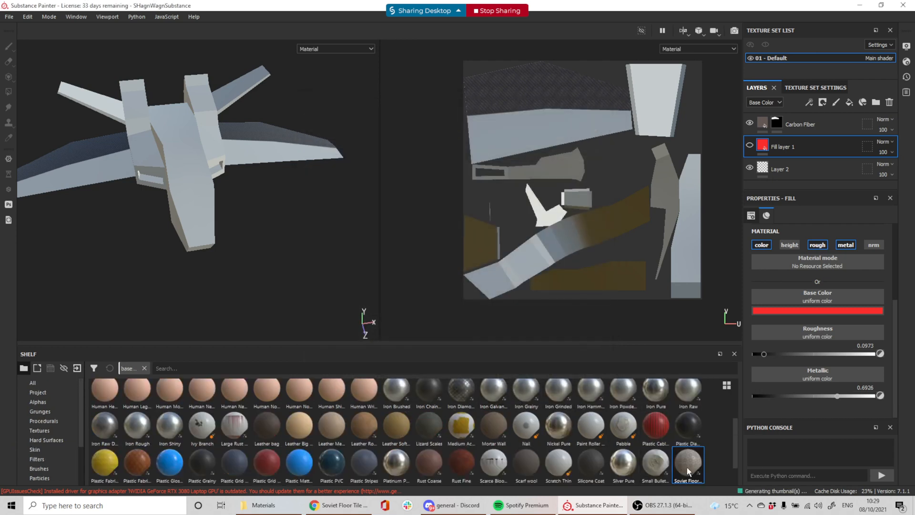
# Add Soviet Floor Tile to the layer stack and set its UV scale to 7.73
pyautogui.moveTo(688, 465); pyautogui.dragTo(763, 131)
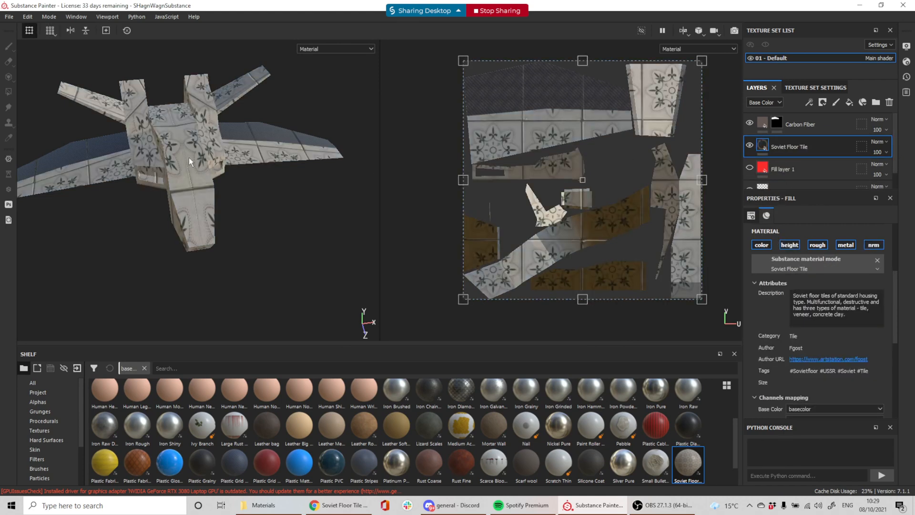
pyautogui.scroll(3, 185, 149)
pyautogui.scroll(3, 834, 291)
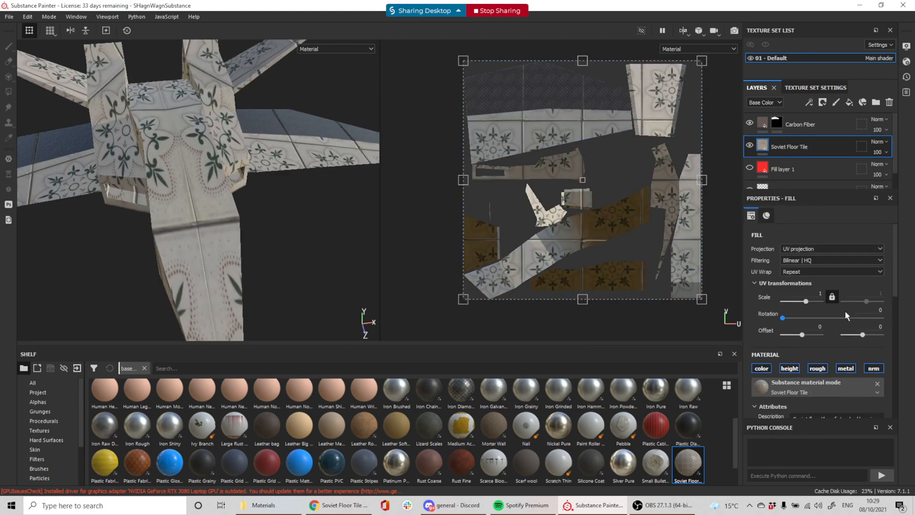
pyautogui.moveTo(806, 301); pyautogui.dragTo(809, 307)
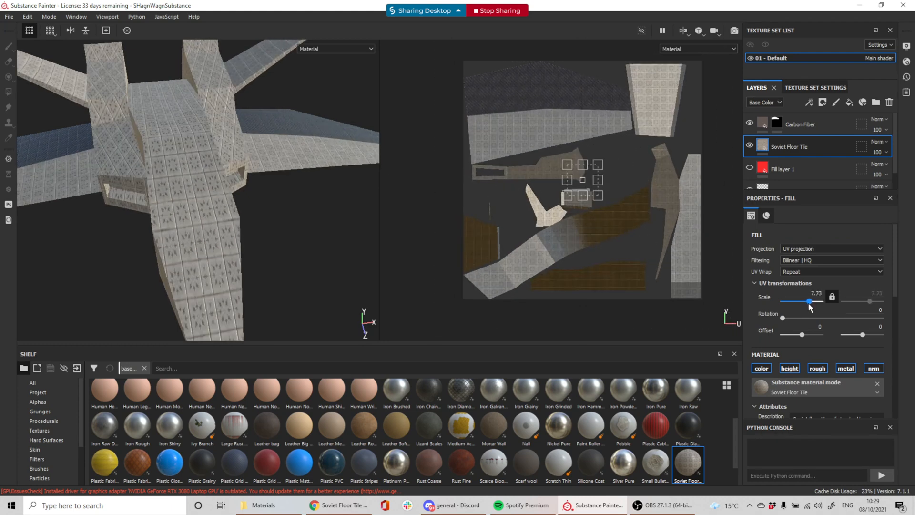
pyautogui.moveTo(277, 196)
pyautogui.keyDown('alt'); pyautogui.mouseDown()
pyautogui.moveTo(320, 214)
pyautogui.moveTo(198, 190)
pyautogui.moveTo(206, 192)
pyautogui.mouseUp(); pyautogui.keyUp('alt')
# Orbit and pan around the ship to inspect the tiled floor pattern
pyautogui.hotkey('alt', 'Tab')
pyautogui.hotkey('alt', 'Tab')
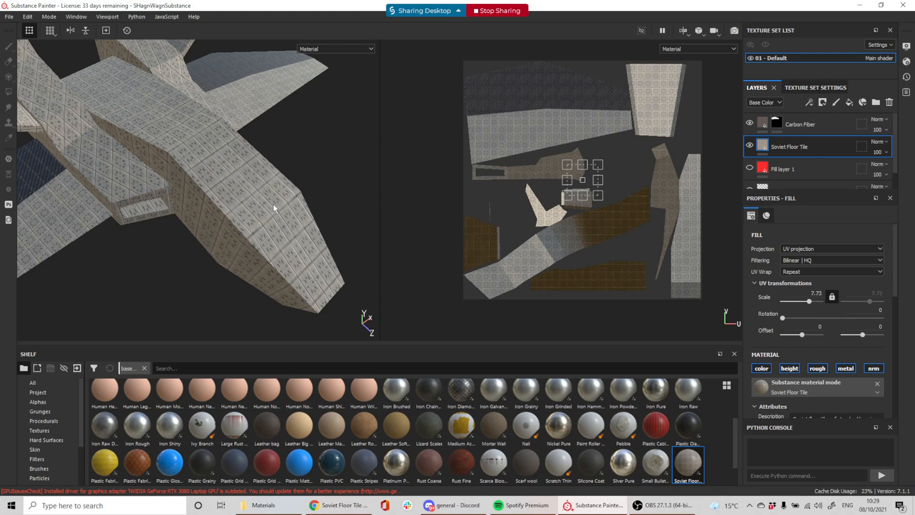
pyautogui.keyDown('alt'); pyautogui.moveTo(198, 153); pyautogui.dragTo(282, 123); pyautogui.keyUp('alt')
pyautogui.keyDown('alt'); pyautogui.moveTo(258, 212); pyautogui.dragTo(259, 298); pyautogui.keyUp('alt')
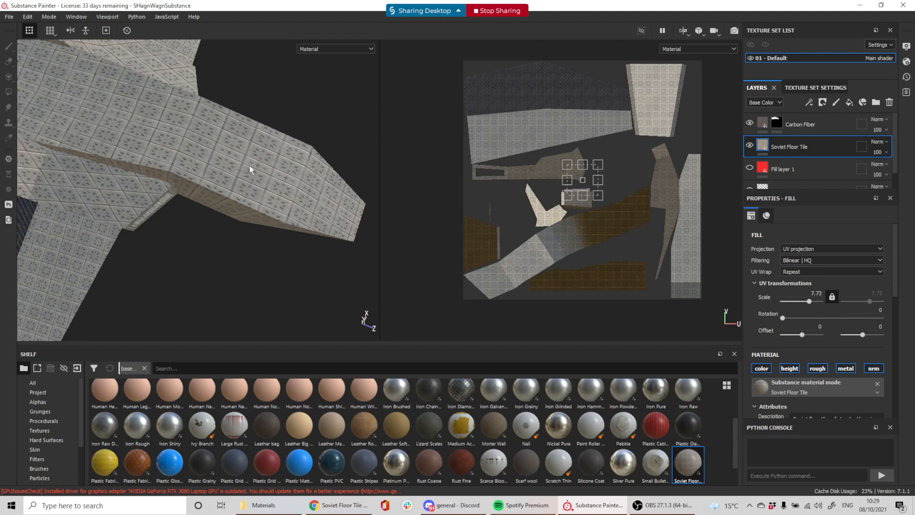
pyautogui.keyDown('alt'); pyautogui.moveTo(162, 212); pyautogui.dragTo(294, 213, button='middle'); pyautogui.keyUp('alt')
pyautogui.keyDown('alt'); pyautogui.moveTo(279, 231); pyautogui.dragTo(288, 177); pyautogui.keyUp('alt')
pyautogui.keyDown('alt'); pyautogui.moveTo(294, 222); pyautogui.dragTo(279, 198); pyautogui.keyUp('alt')
pyautogui.hotkey('alt', 'Tab')
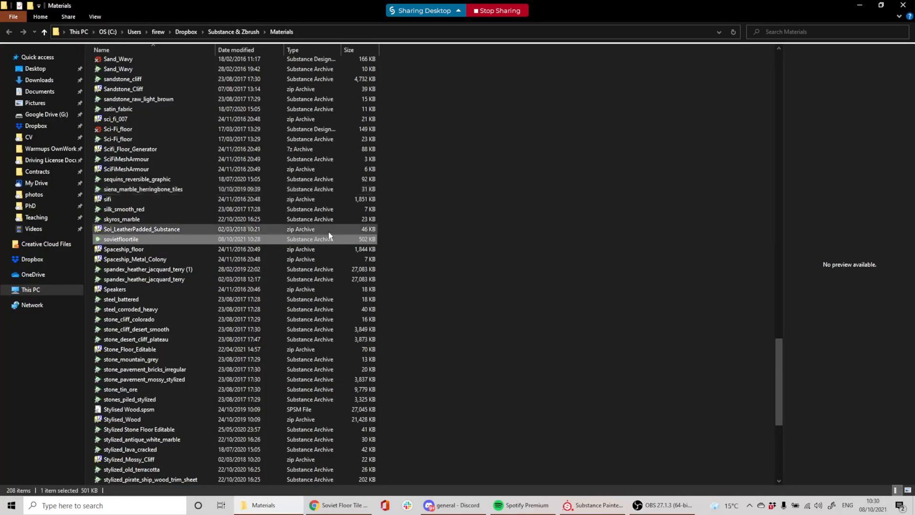
# Scroll through the Soviet Floor Tile asset page's tile, veneer and concrete preview renders in Chrome
pyautogui.hotkey('alt', 'Tab')
pyautogui.click(357, 503)
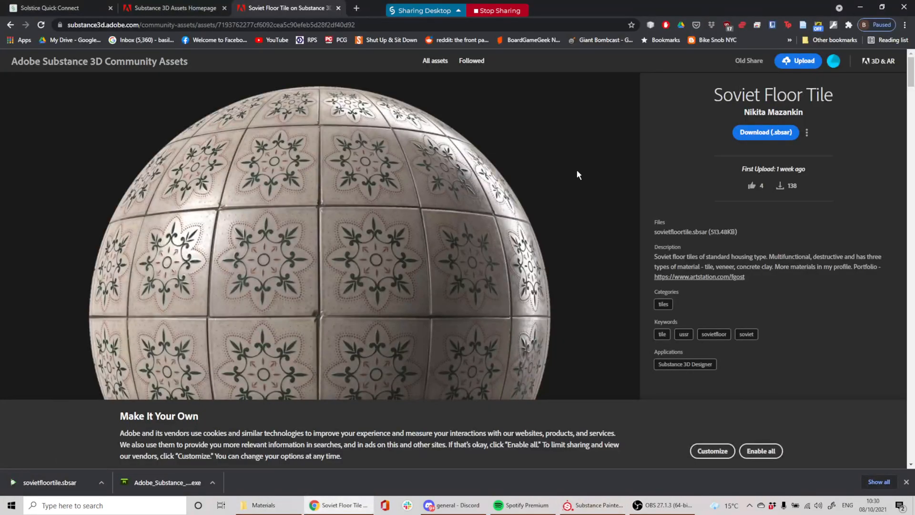
pyautogui.scroll(-2, 477, 217)
pyautogui.scroll(-6, 477, 217)
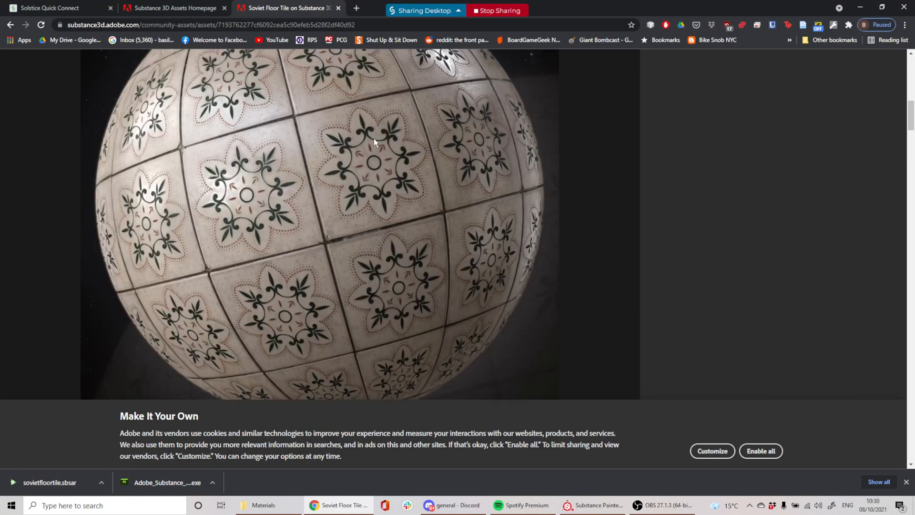
pyautogui.scroll(-7, 384, 156)
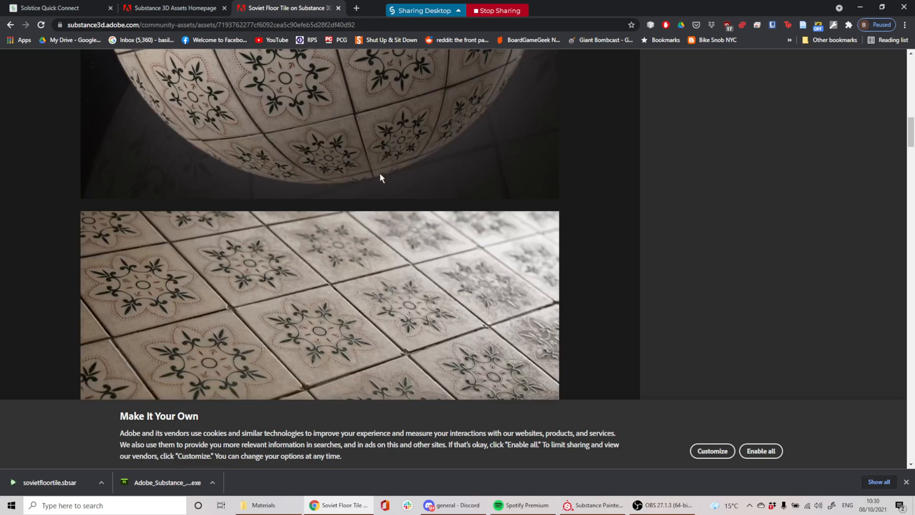
pyautogui.scroll(-4, 382, 184)
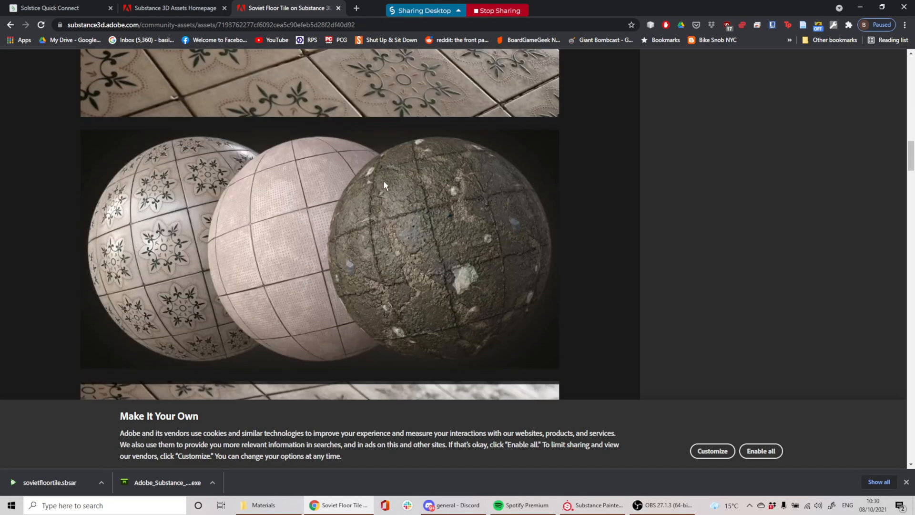
pyautogui.scroll(-4, 385, 184)
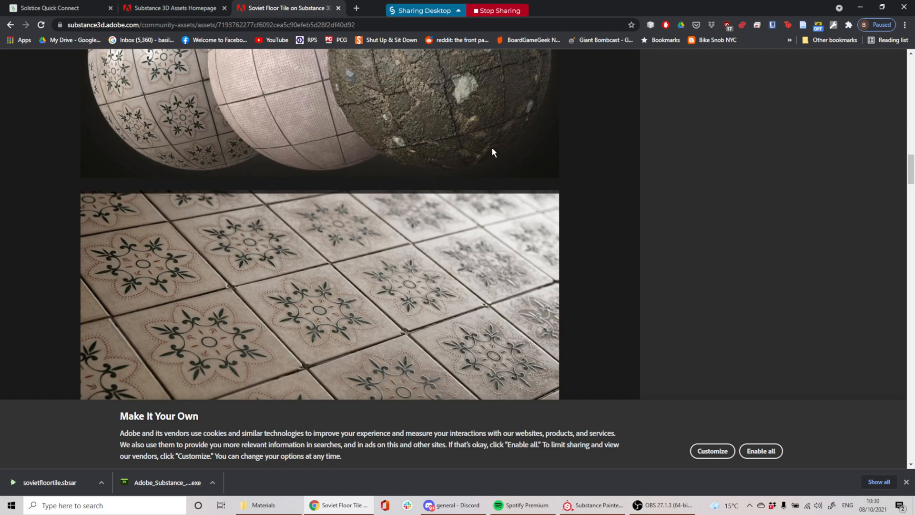
pyautogui.hotkey('alt', 'Tab')
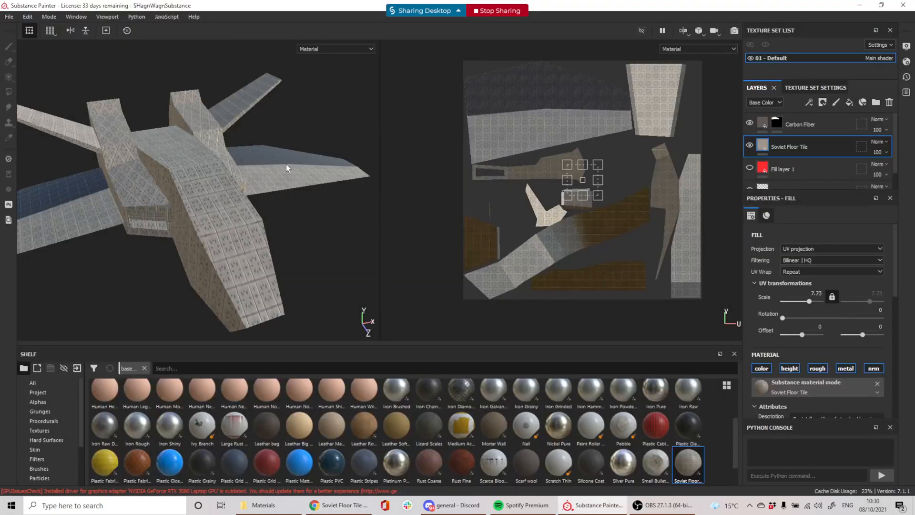
# Switch to the Substance 3D Assets homepage tab, reload it and close the downloads bar
pyautogui.hotkey('alt', 'Tab')
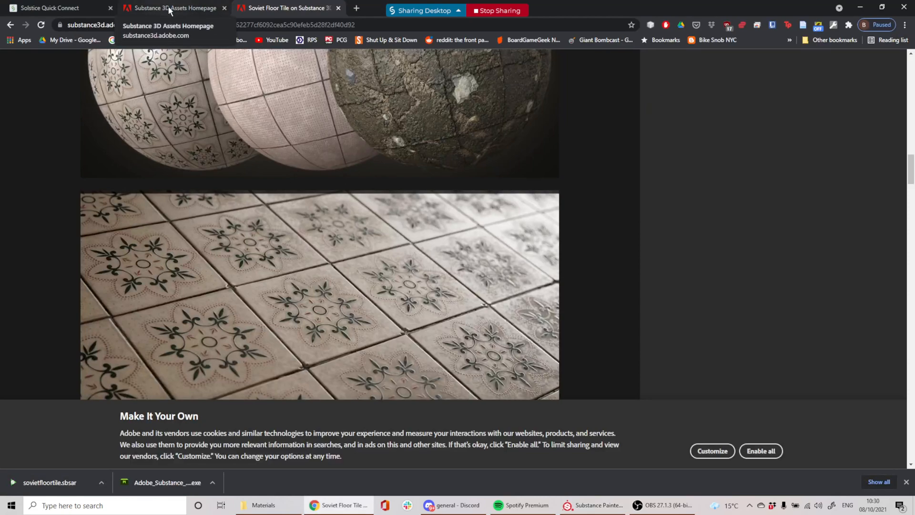
pyautogui.scroll(15, 410, 210)
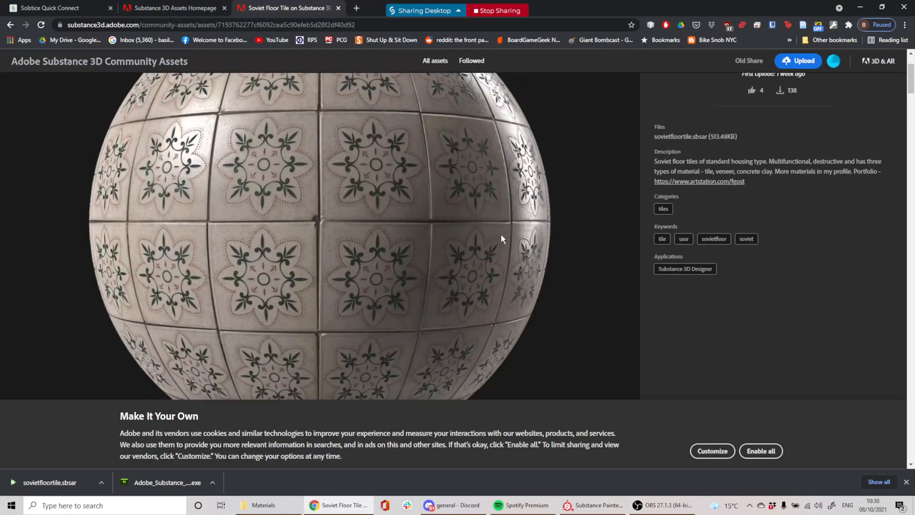
pyautogui.click(170, 8)
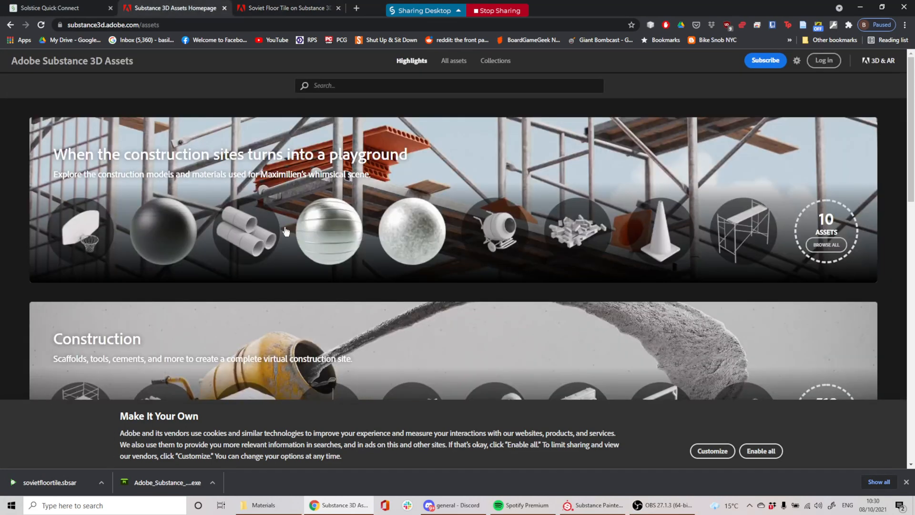
pyautogui.click(41, 24)
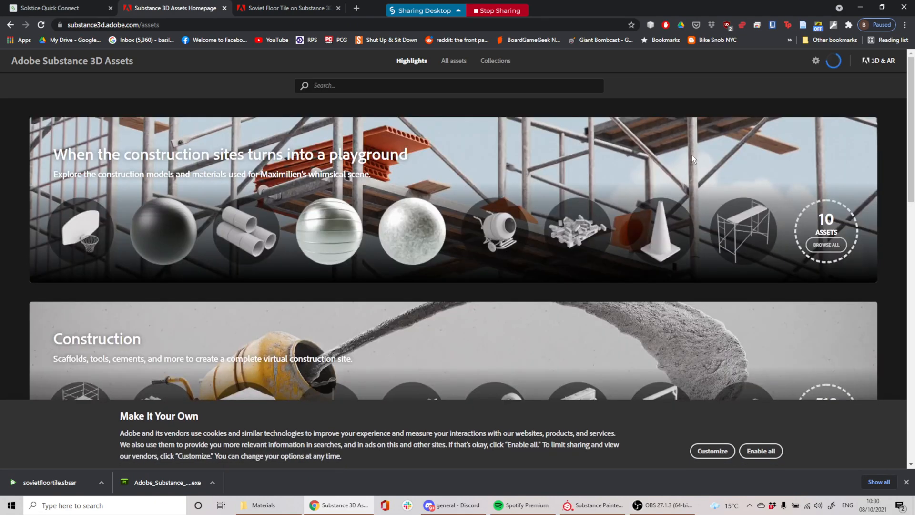
pyautogui.scroll(-5, 691, 154)
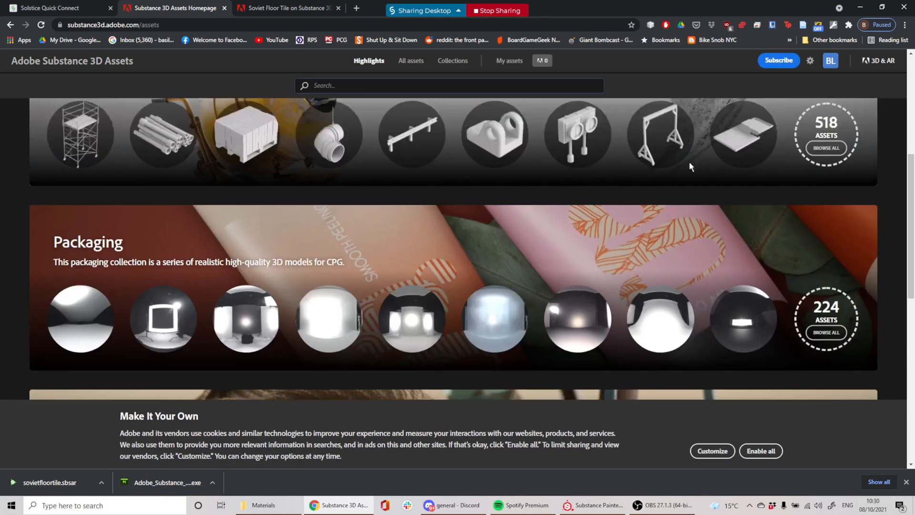
pyautogui.scroll(-1, 689, 162)
pyautogui.click(906, 482)
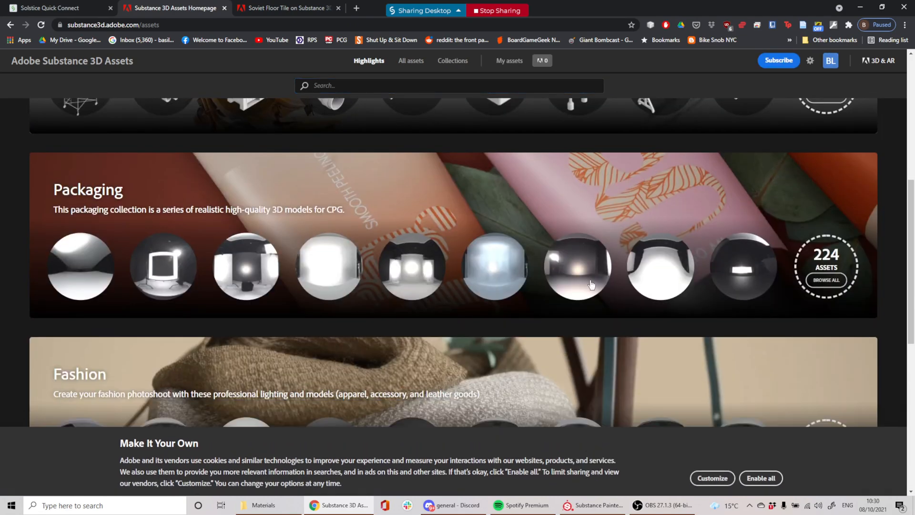
pyautogui.scroll(2, 585, 258)
pyautogui.scroll(-6, 580, 233)
pyautogui.scroll(6, 574, 223)
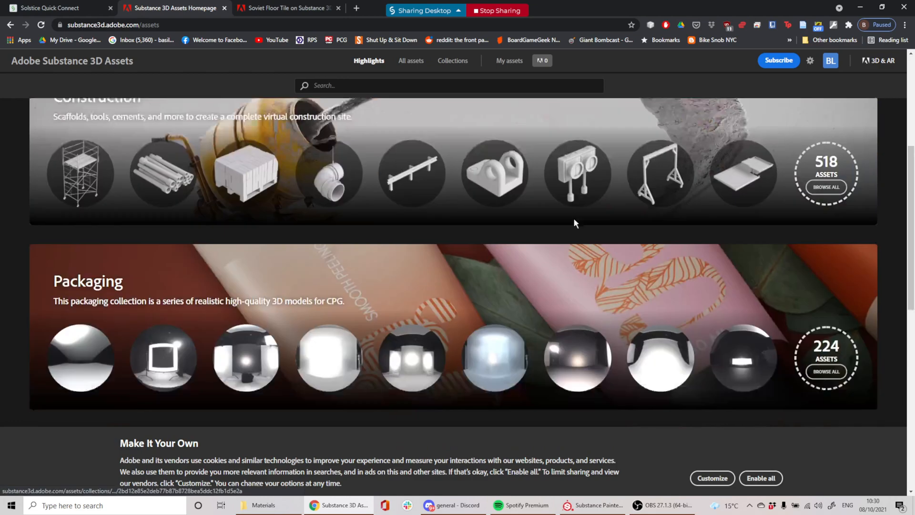
pyautogui.scroll(5, 574, 224)
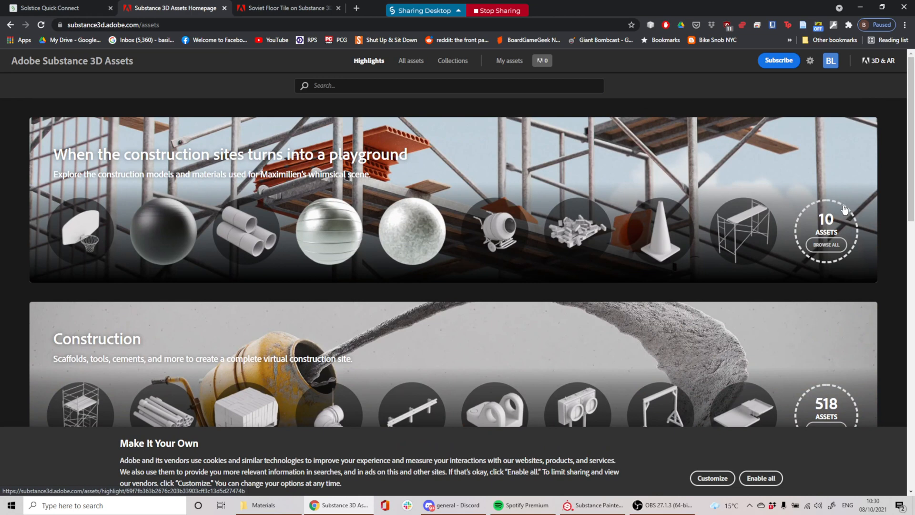
# View all 10 assets of the construction playground highlight, then return to the homepage
pyautogui.click(837, 237)
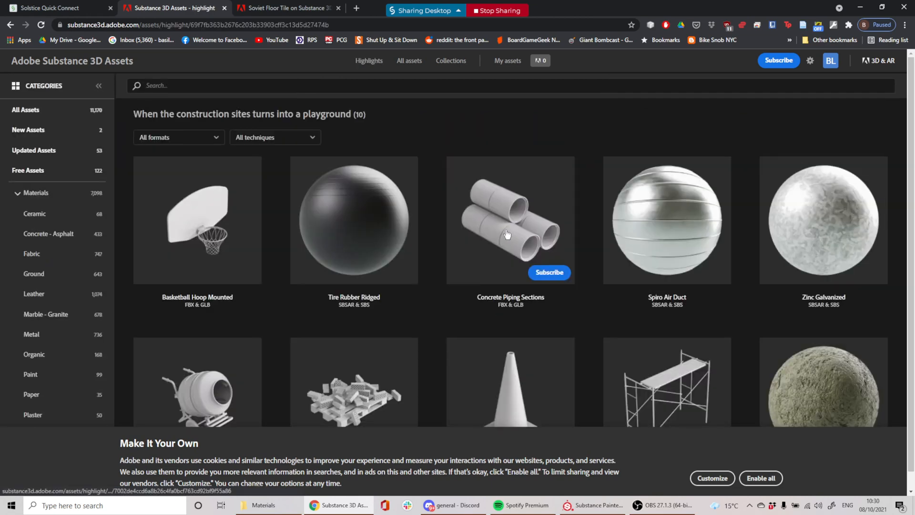
pyautogui.scroll(-1, 510, 239)
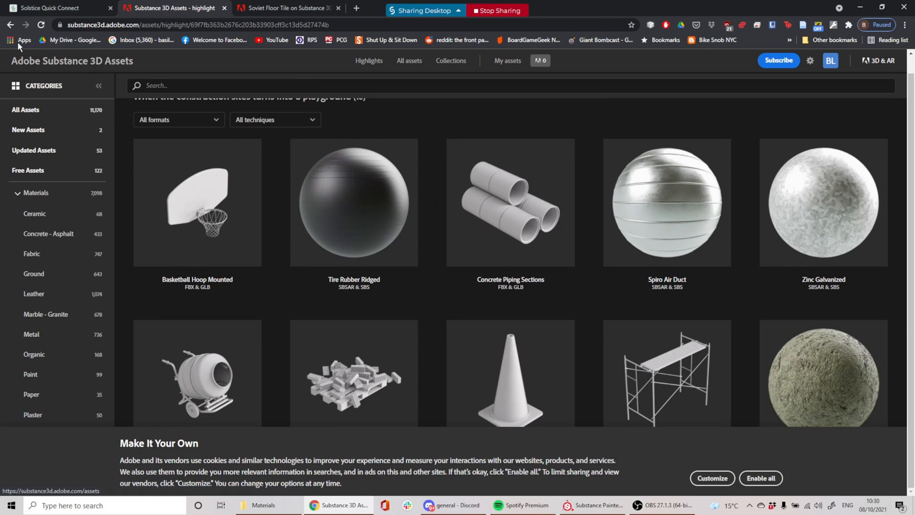
pyautogui.click(10, 25)
# Preview the blue Spandex Jacquard Engineered fabric from Sportswear, then go back
pyautogui.scroll(-6, 548, 290)
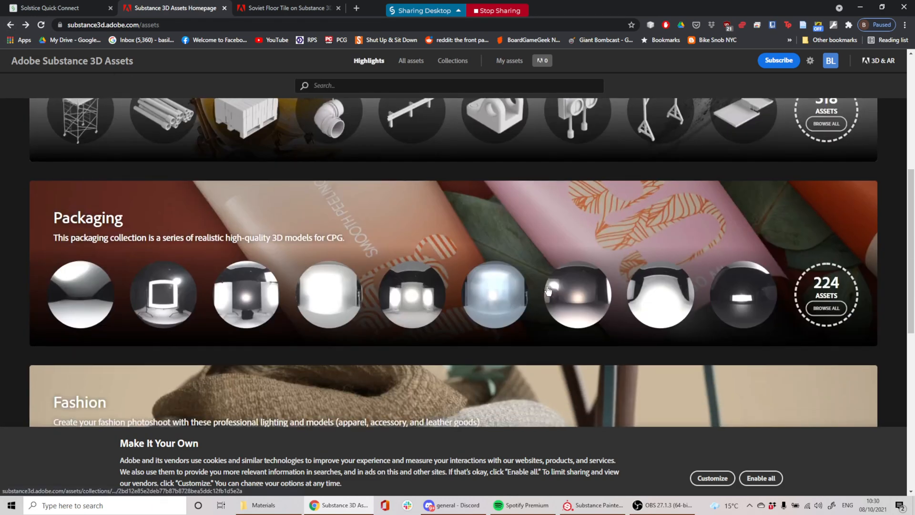
pyautogui.scroll(-9, 548, 288)
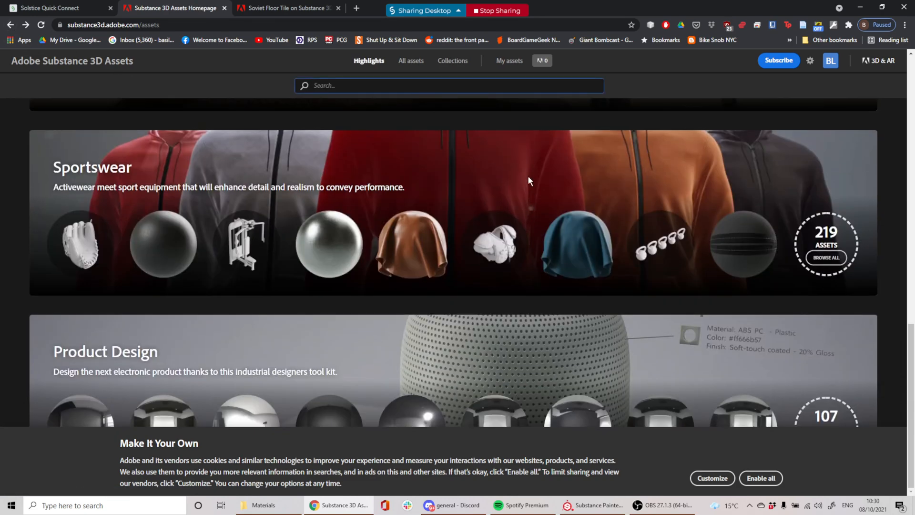
pyautogui.click(565, 226)
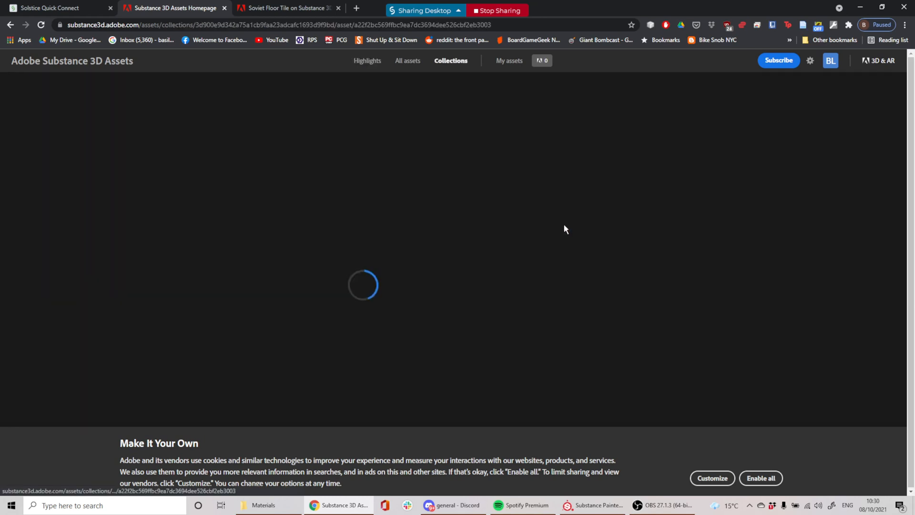
pyautogui.scroll(-2, 539, 243)
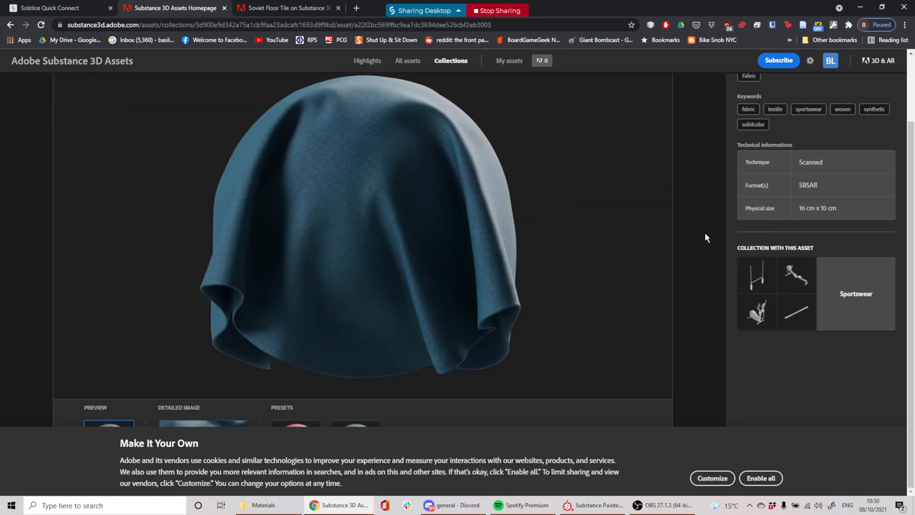
pyautogui.scroll(2, 633, 266)
pyautogui.scroll(-2, 554, 255)
pyautogui.click(10, 24)
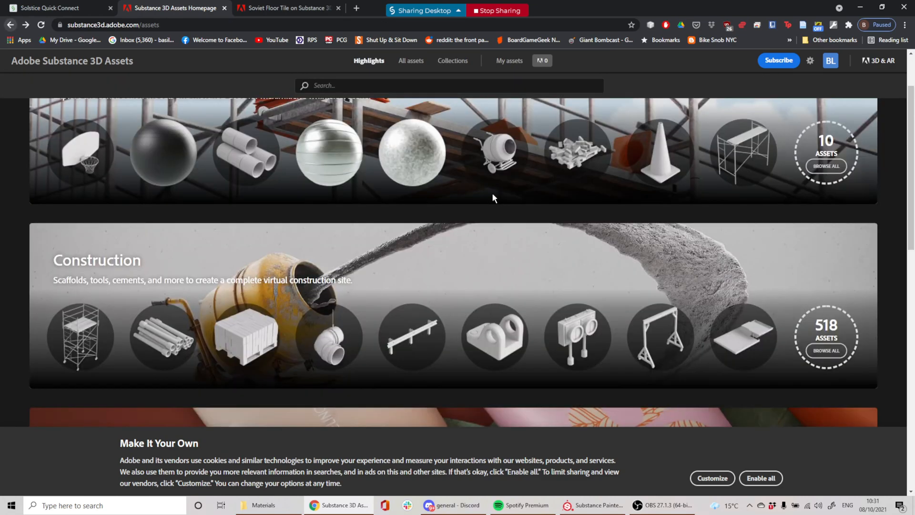
# Open the Cookie Settings dialog from the cookie banner
pyautogui.scroll(2, 491, 224)
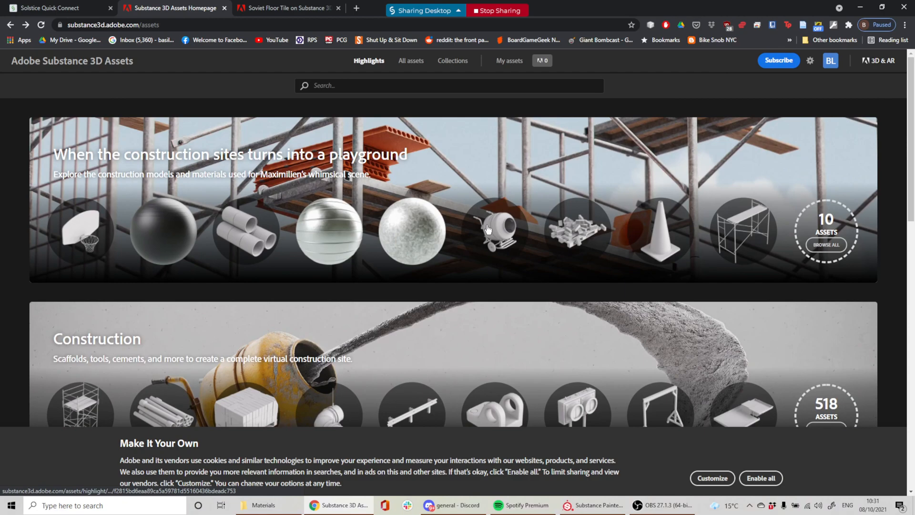
pyautogui.scroll(-10, 487, 229)
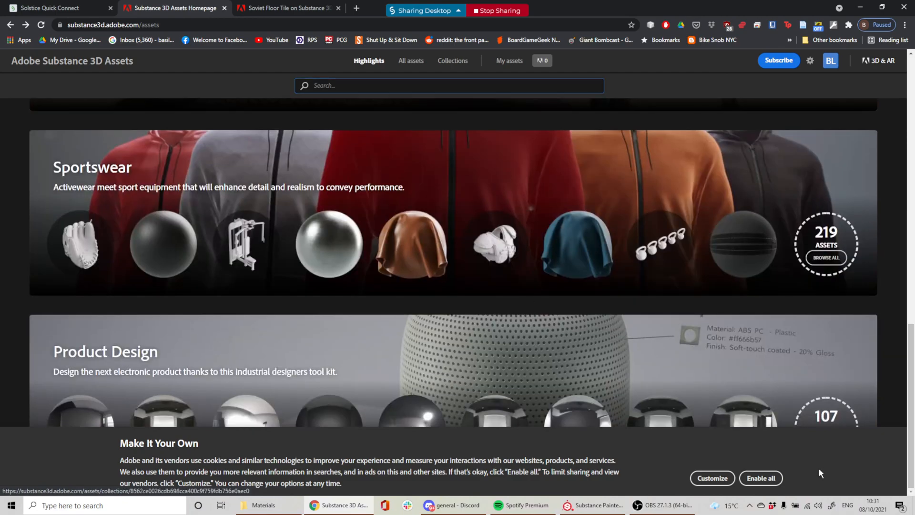
pyautogui.click(712, 478)
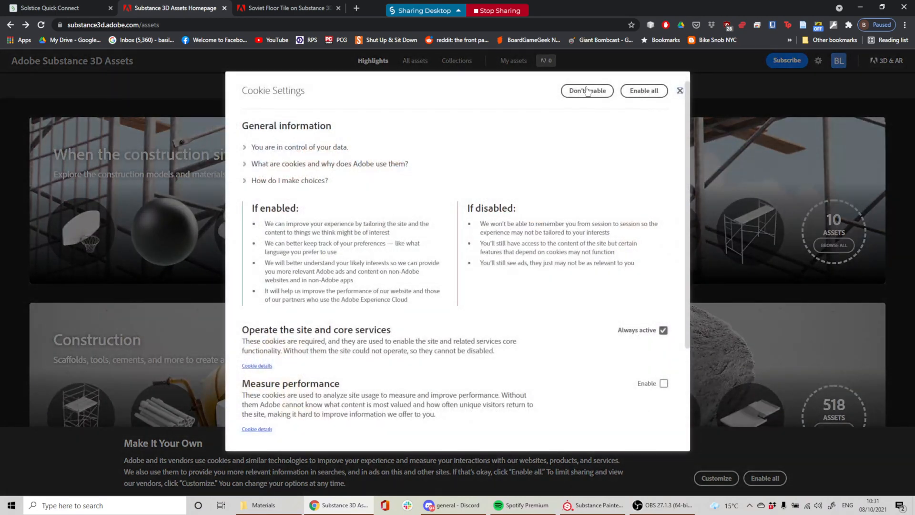
# Decline the optional cookies and scroll over the Highlights collections
pyautogui.click(587, 91)
pyautogui.scroll(-10, 623, 380)
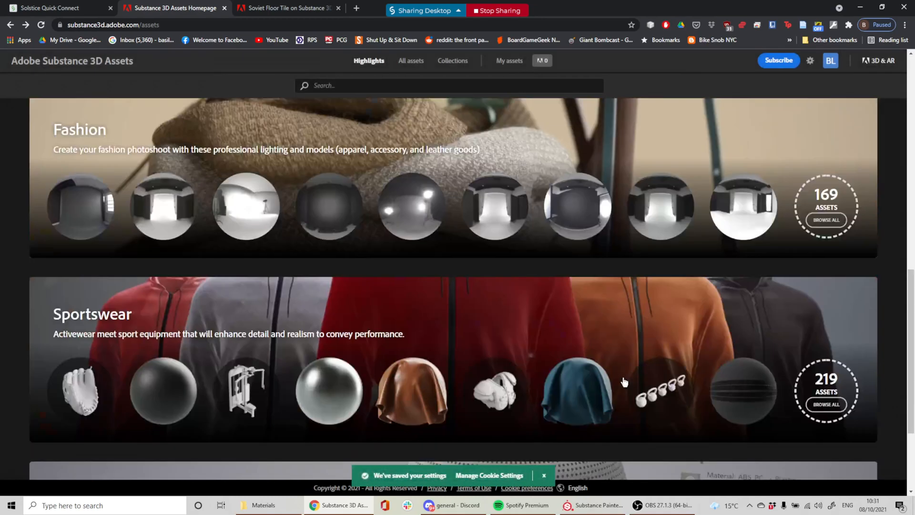
pyautogui.scroll(-3, 625, 381)
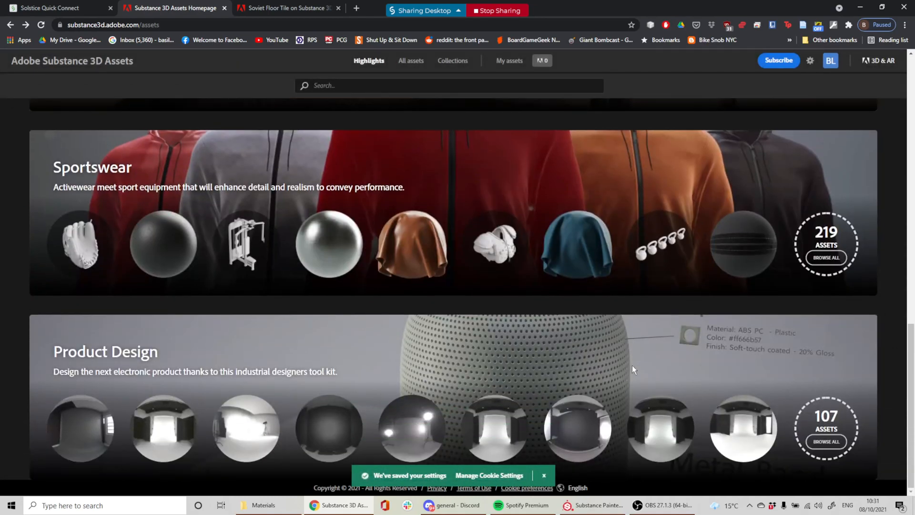
pyautogui.scroll(8, 842, 395)
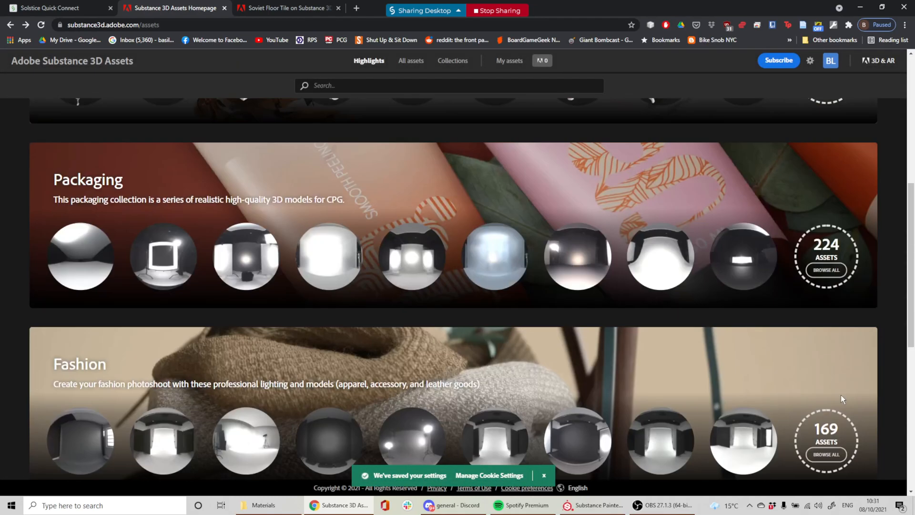
pyautogui.scroll(7, 835, 393)
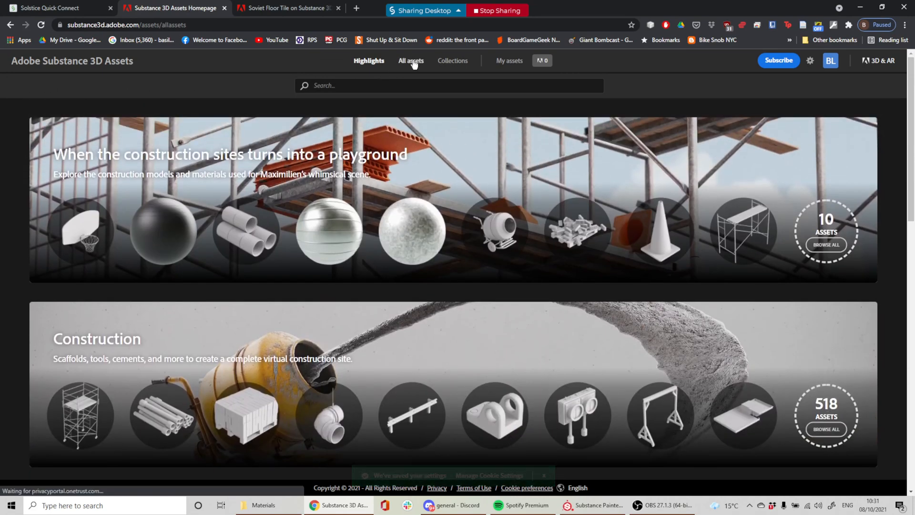
# Show the All Assets catalogue and scroll through its grid
pyautogui.click(411, 61)
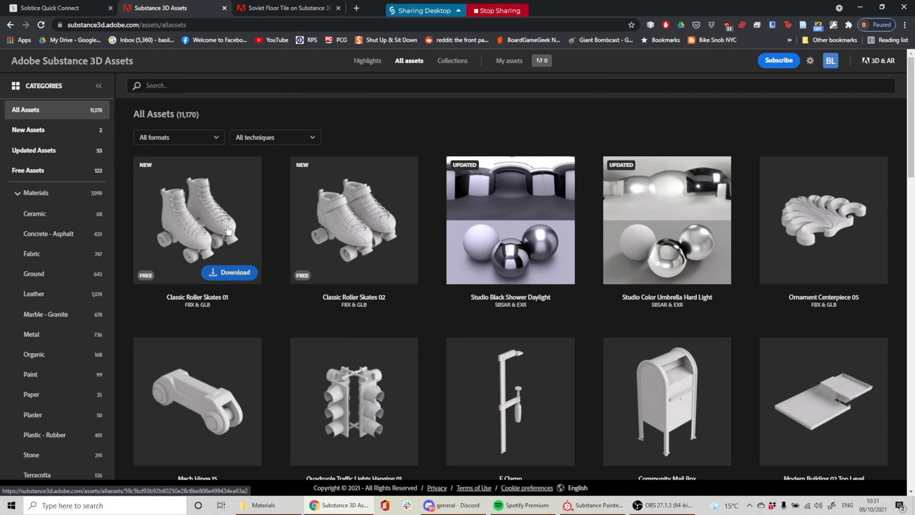
pyautogui.scroll(-9, 490, 231)
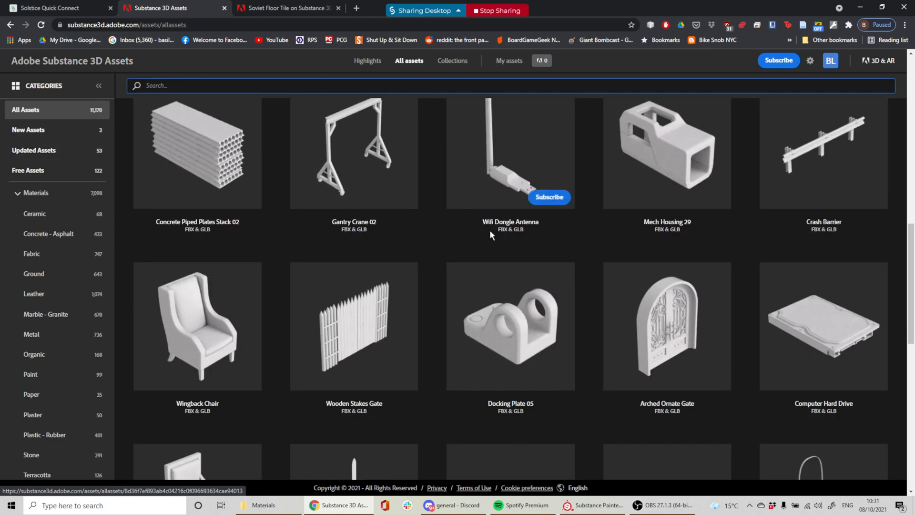
pyautogui.scroll(-13, 489, 229)
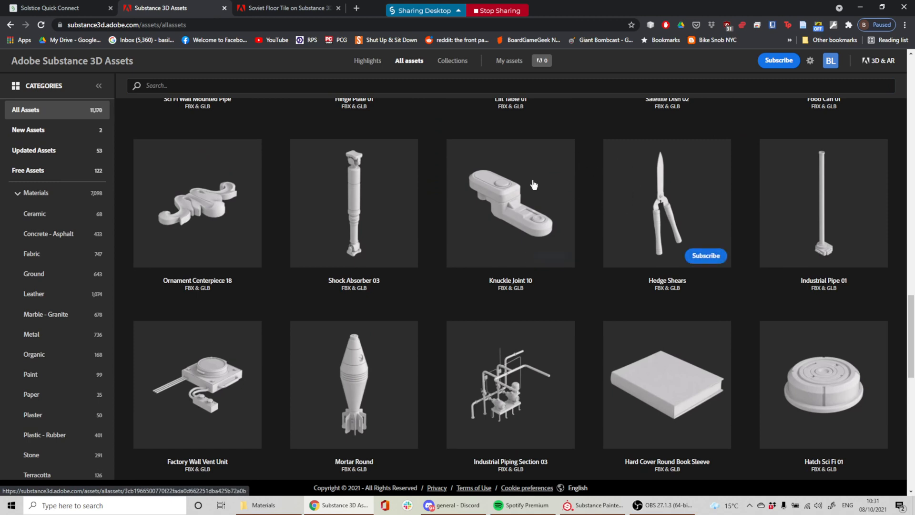
pyautogui.scroll(-3, 513, 210)
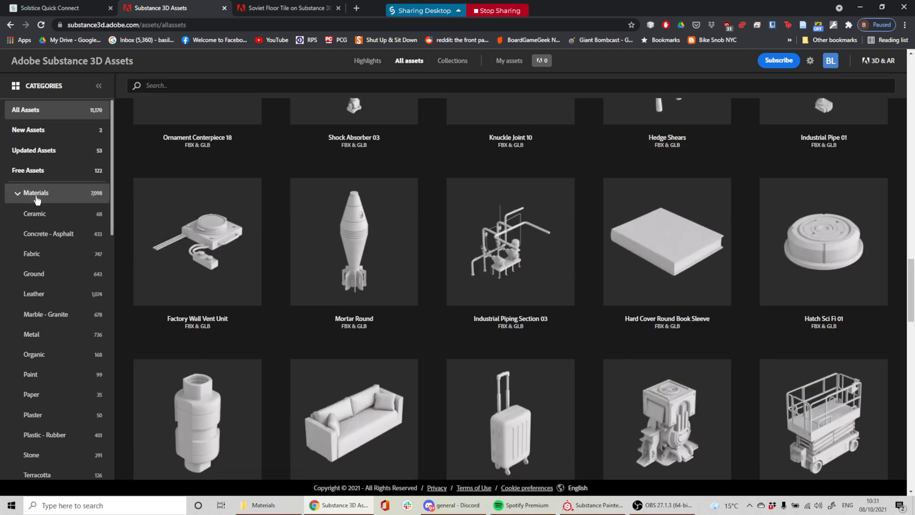
# Filter to the Materials category (7,098 materials) and browse leathers like Cowhide Leather Ballpin Quilt
pyautogui.click(37, 197)
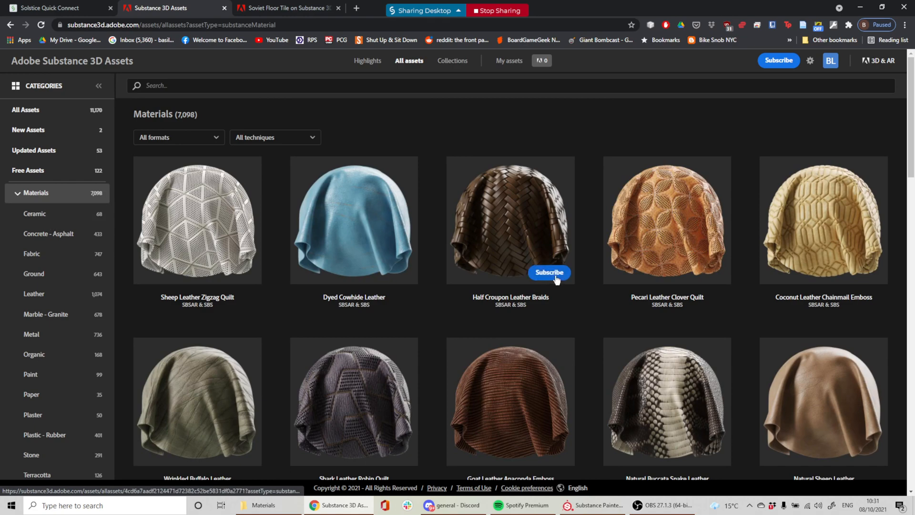
pyautogui.scroll(-9, 561, 283)
pyautogui.scroll(-12, 559, 283)
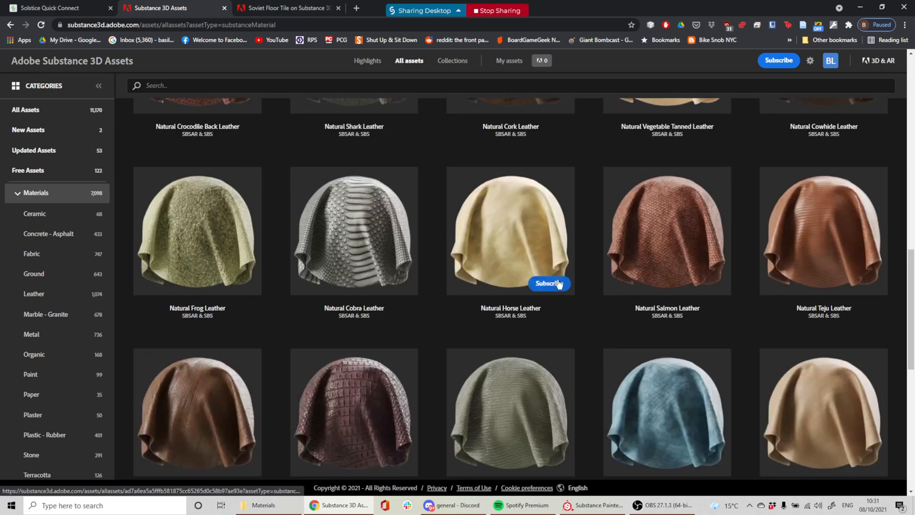
pyautogui.scroll(-8, 531, 289)
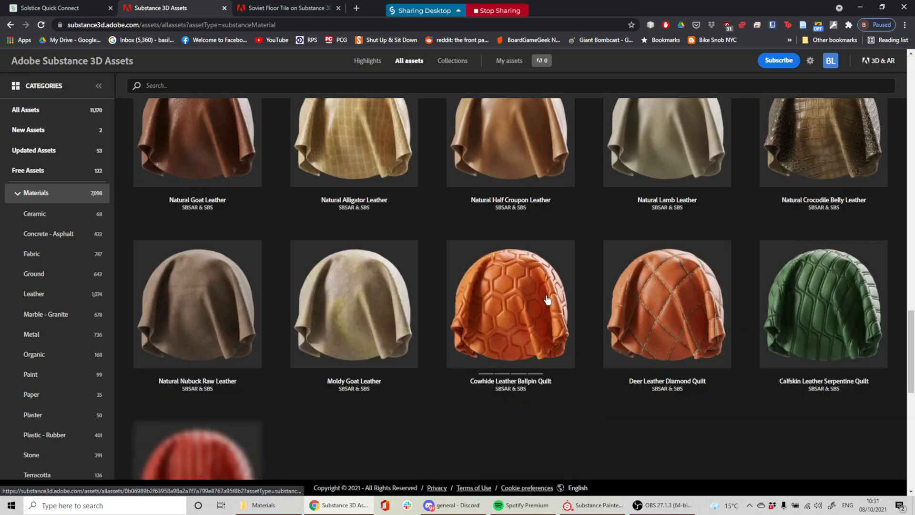
pyautogui.click(550, 294)
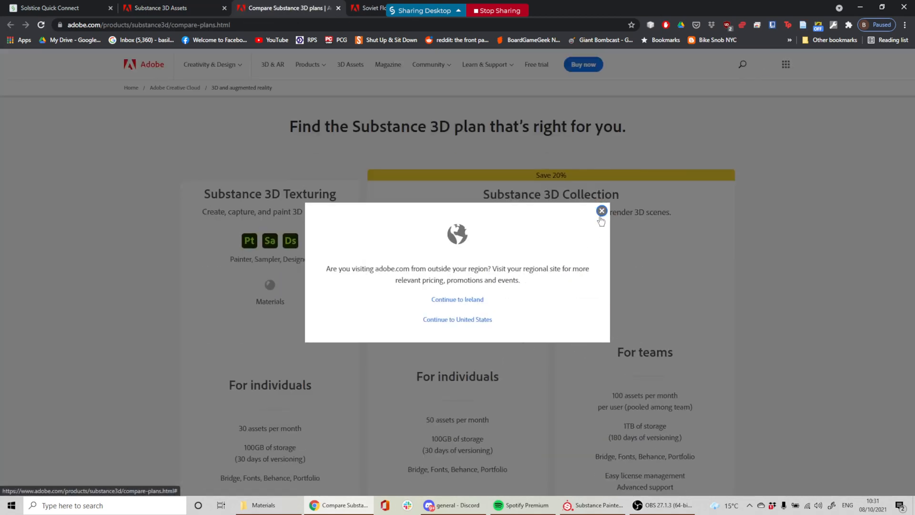
pyautogui.click(601, 215)
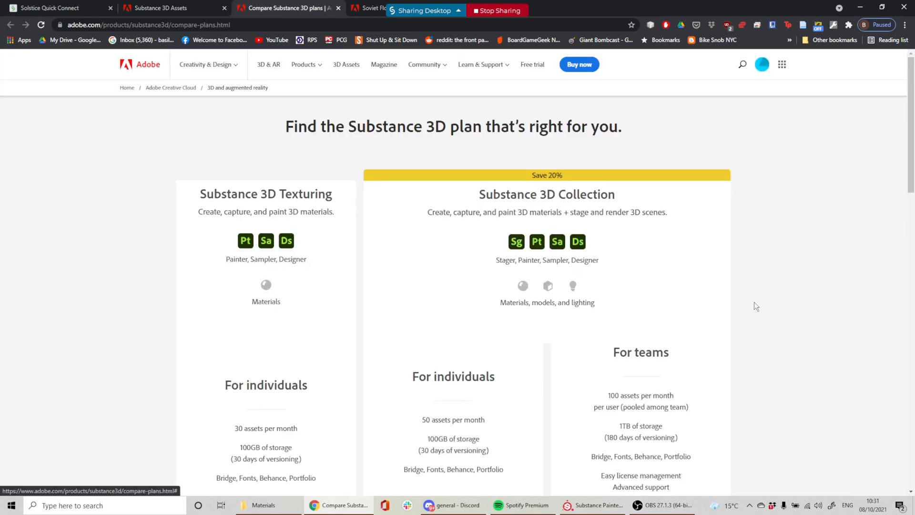
pyautogui.scroll(-8, 698, 298)
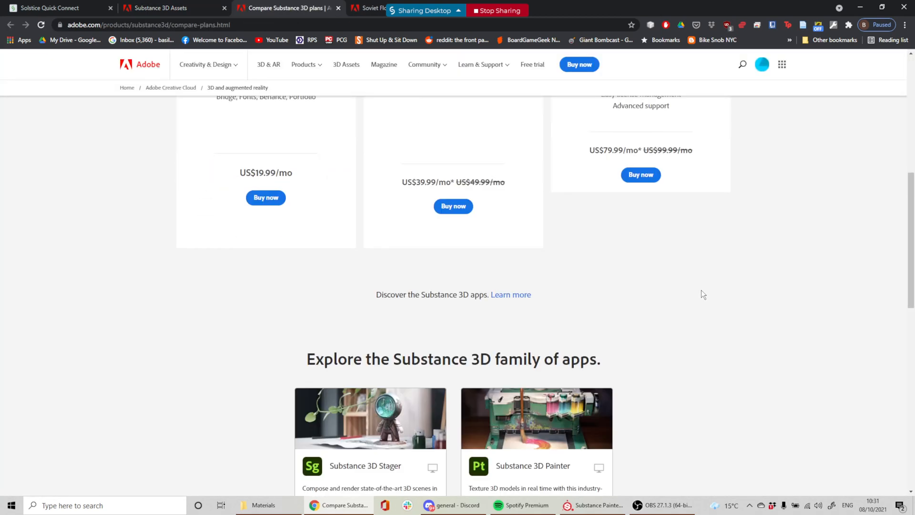
pyautogui.scroll(8, 702, 290)
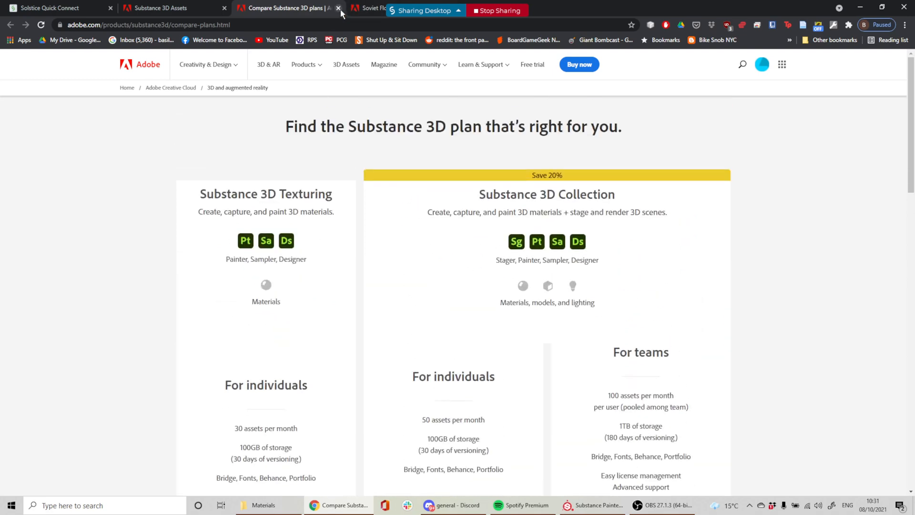
pyautogui.click(339, 9)
pyautogui.scroll(-3, 609, 231)
pyautogui.scroll(10, 608, 225)
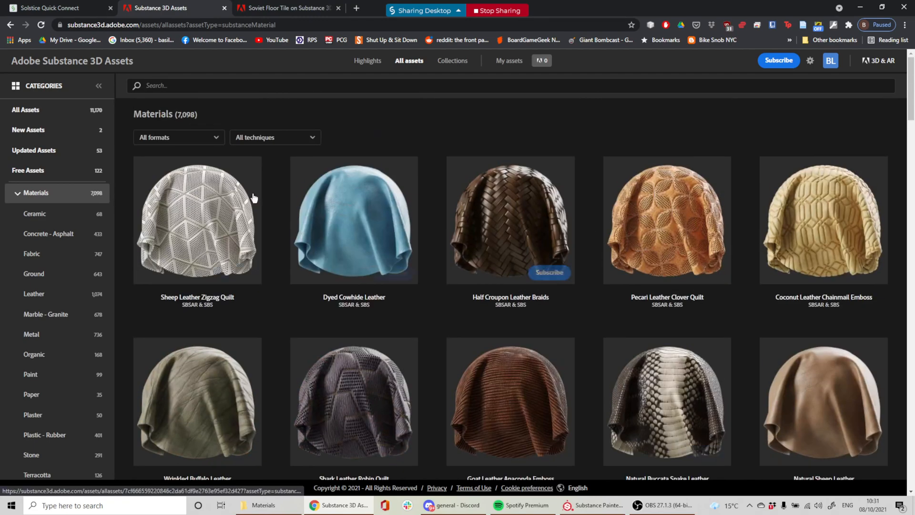
# Filter to the 122 Free Assets and scroll to SBSAR materials like Walnut Bark
pyautogui.click(21, 170)
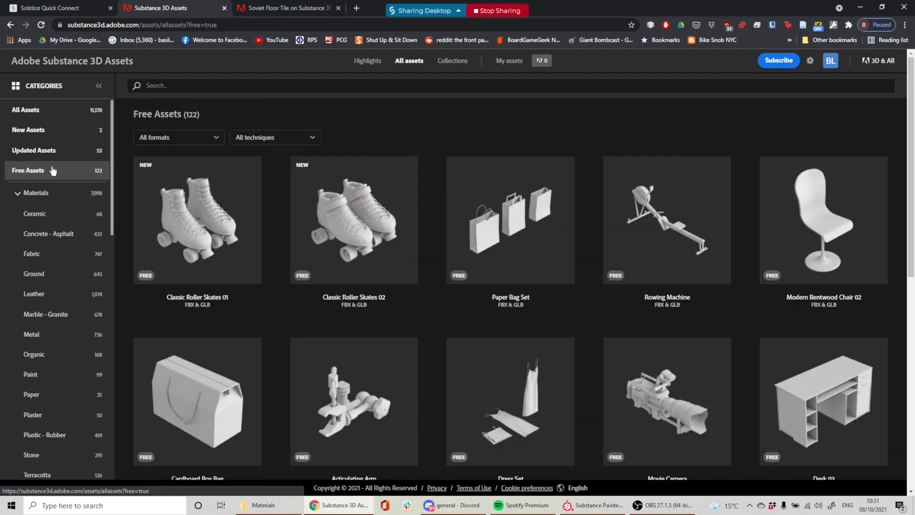
pyautogui.scroll(-20, 326, 208)
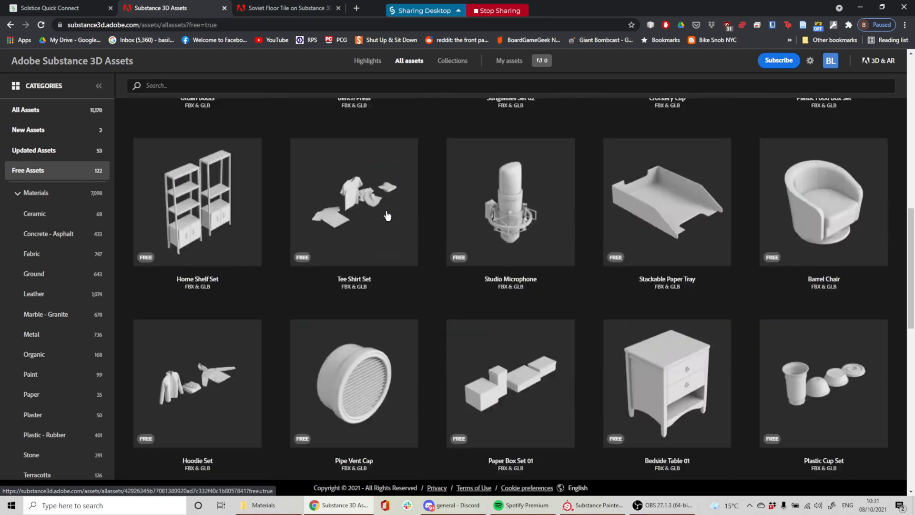
pyautogui.scroll(-9, 414, 216)
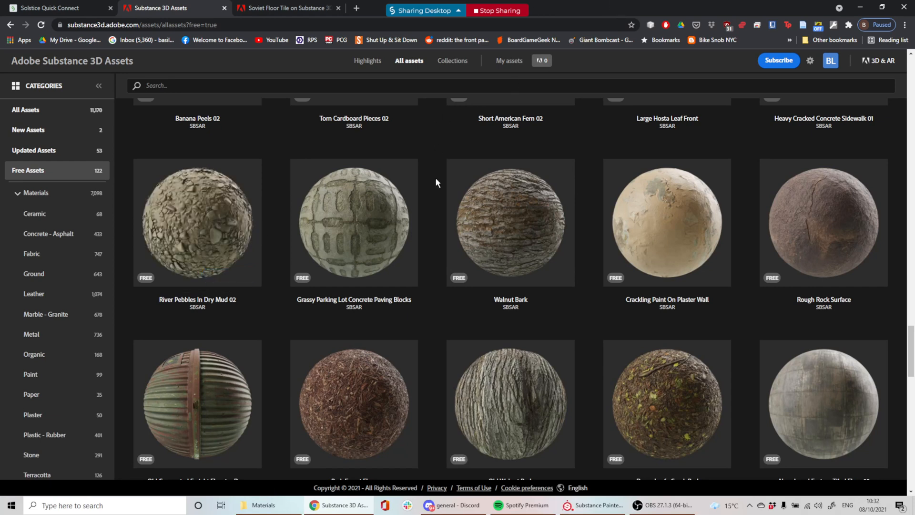
# Download Grassy Parking Lot Paving Blocks, Old Corrugated Freight Elevator Door and Random Rubble Masonry materials
pyautogui.click(390, 276)
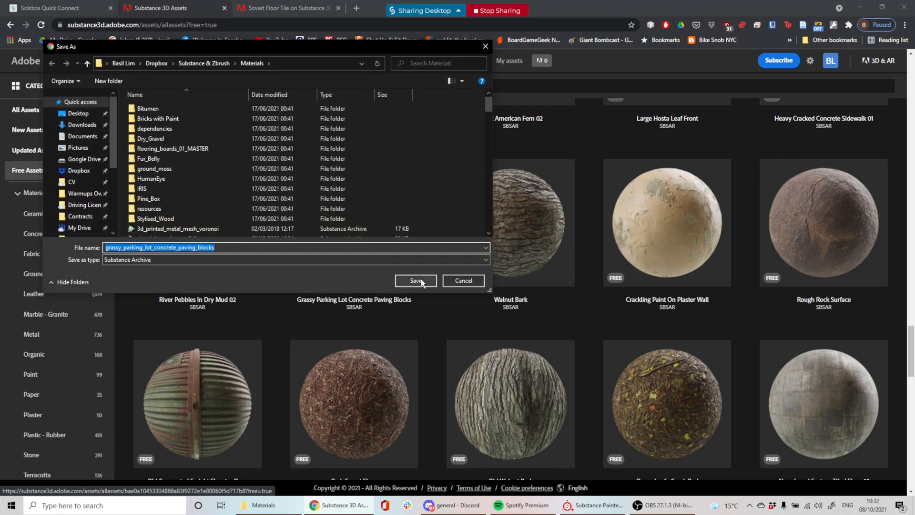
pyautogui.click(422, 282)
pyautogui.scroll(-5, 259, 325)
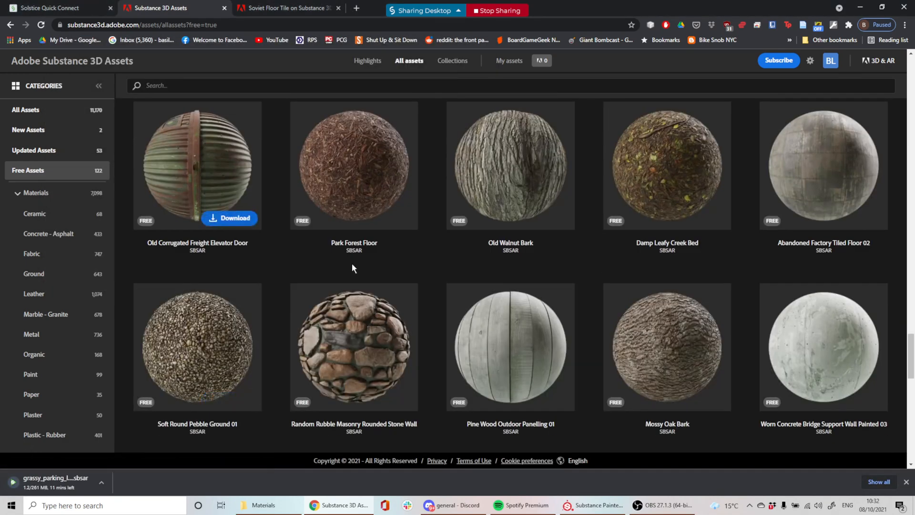
pyautogui.click(229, 218)
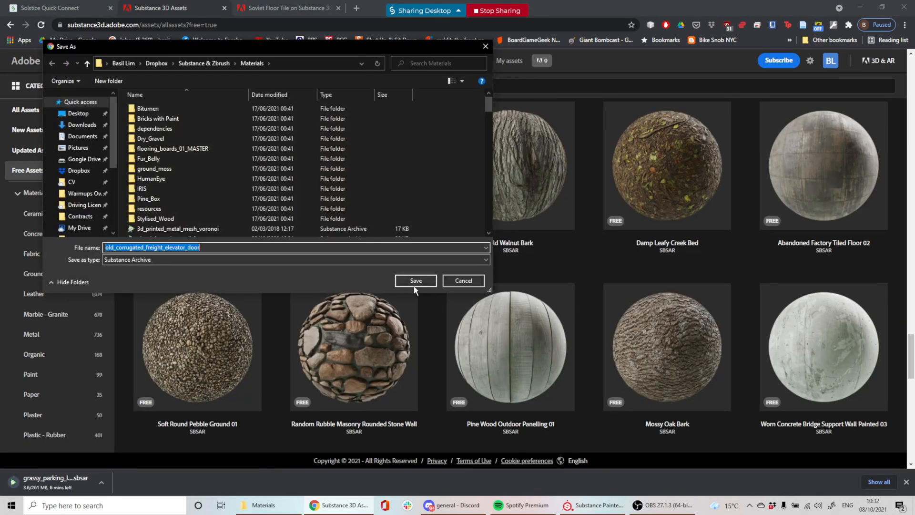
pyautogui.click(415, 282)
pyautogui.click(392, 400)
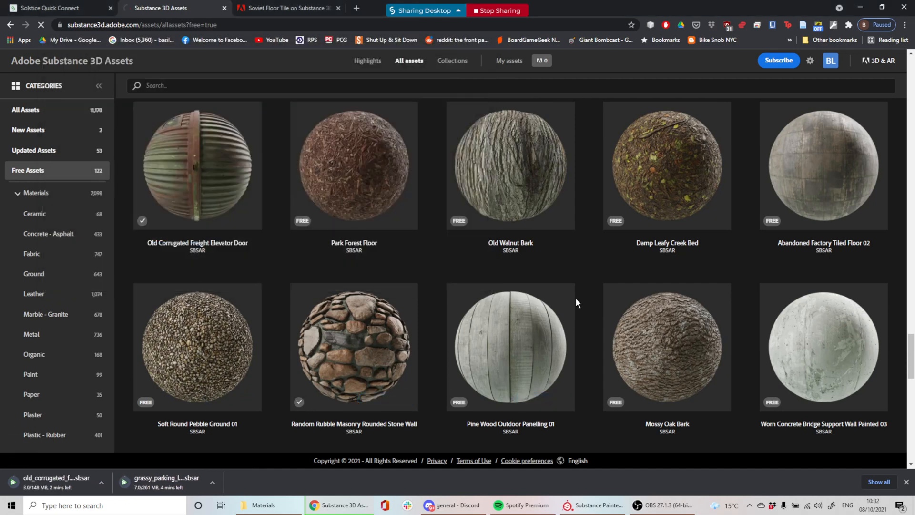
pyautogui.click(419, 281)
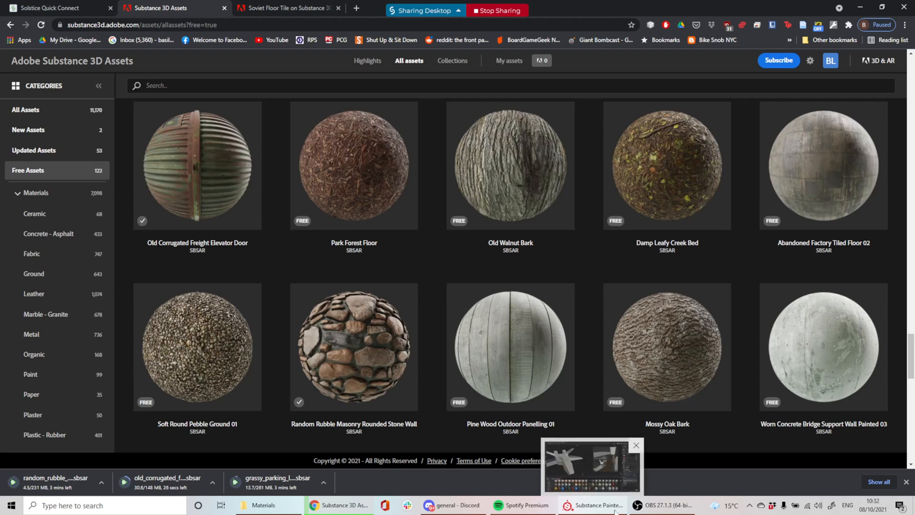
# Download lehenga_fabric.sbsar to Materials and show it in its folder
pyautogui.scroll(-7, 626, 362)
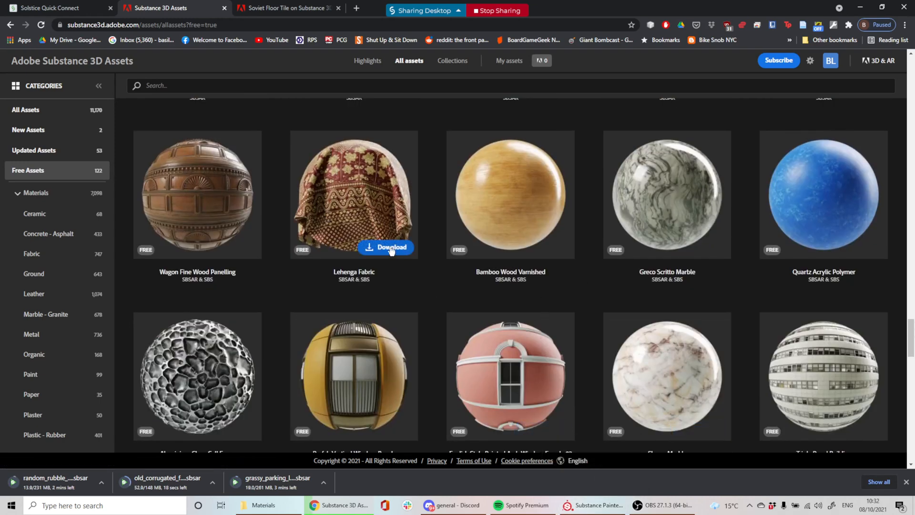
pyautogui.click(390, 248)
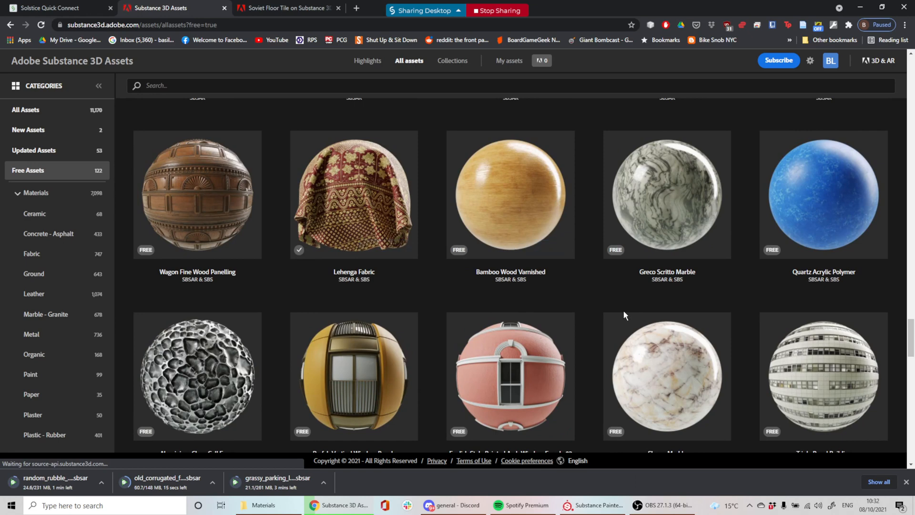
pyautogui.click(406, 282)
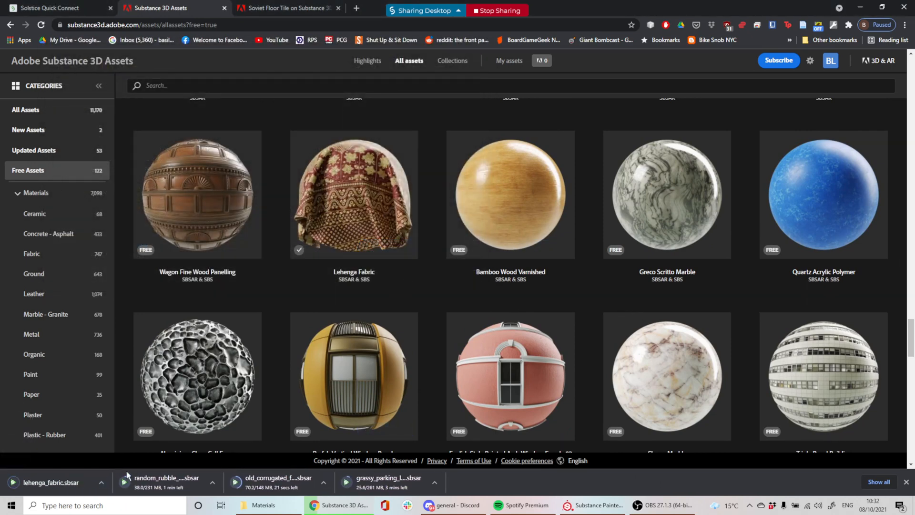
pyautogui.click(102, 482)
pyautogui.click(145, 451)
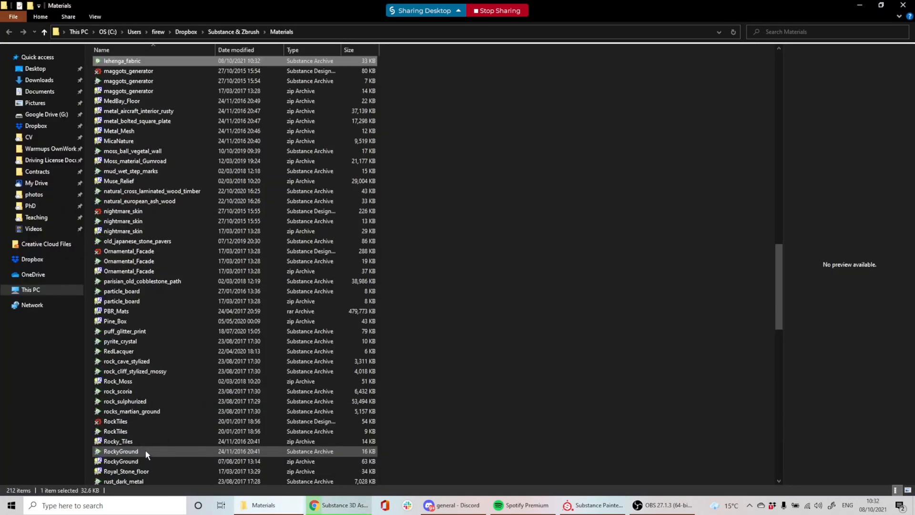
# Sort the Materials folder by Date modified, newest first, putting lehenga_fabric on top
pyautogui.scroll(8, 270, 224)
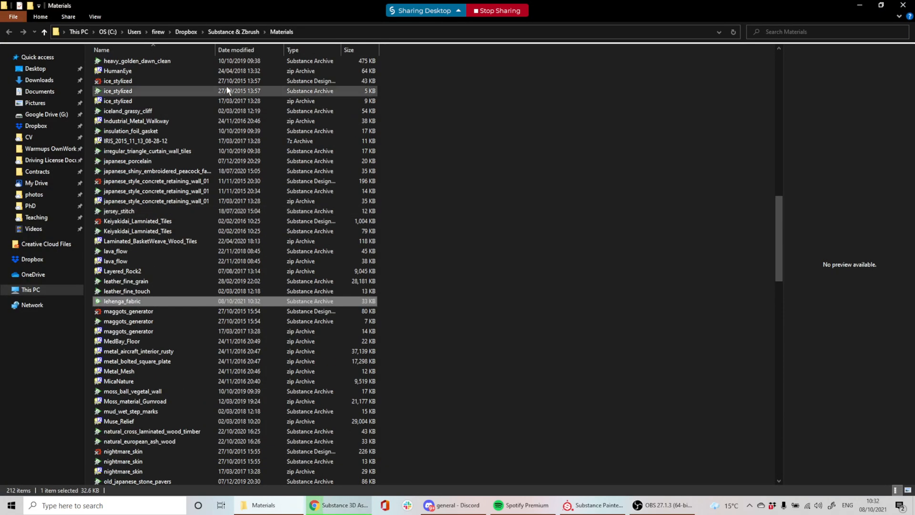
pyautogui.click(164, 48)
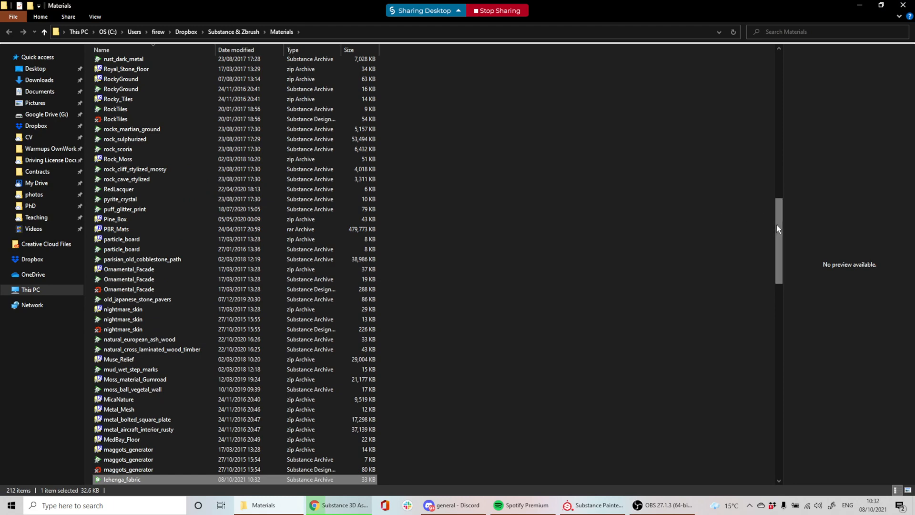
pyautogui.moveTo(776, 224); pyautogui.dragTo(780, 62)
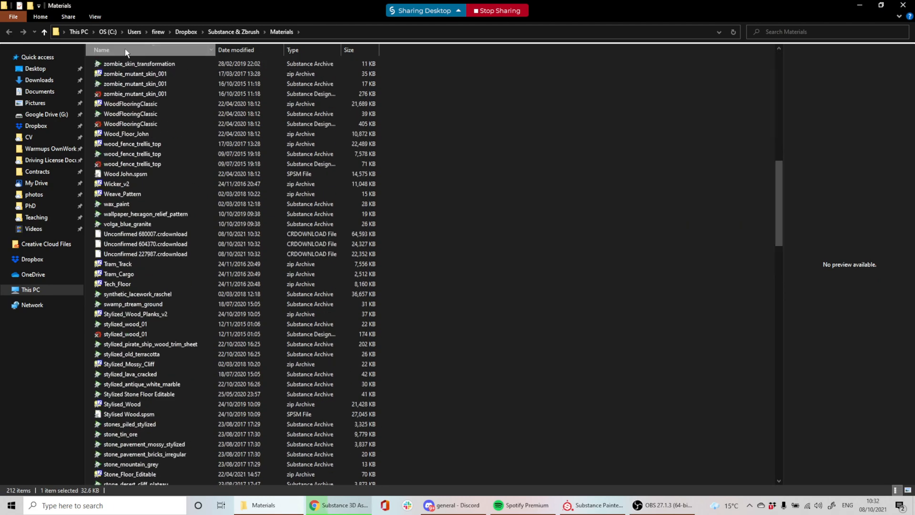
pyautogui.click(125, 49)
pyautogui.moveTo(781, 204); pyautogui.dragTo(780, 79)
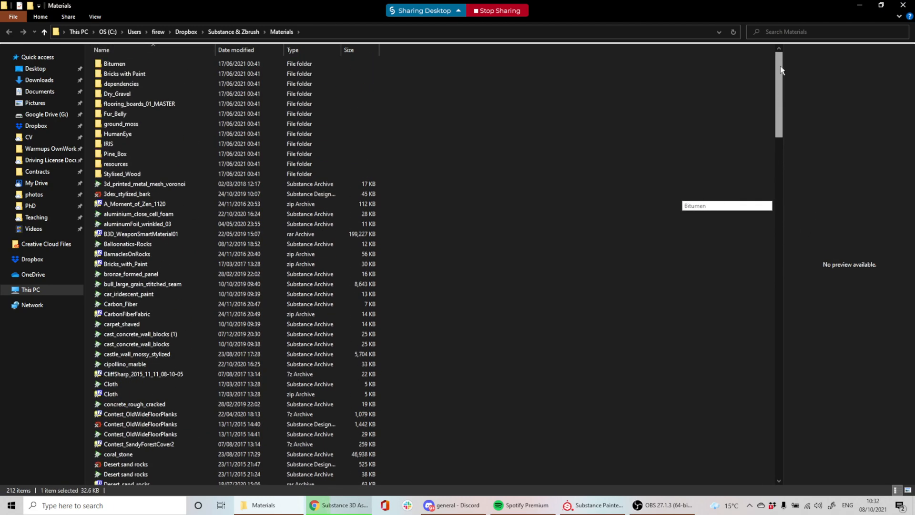
pyautogui.click(260, 51)
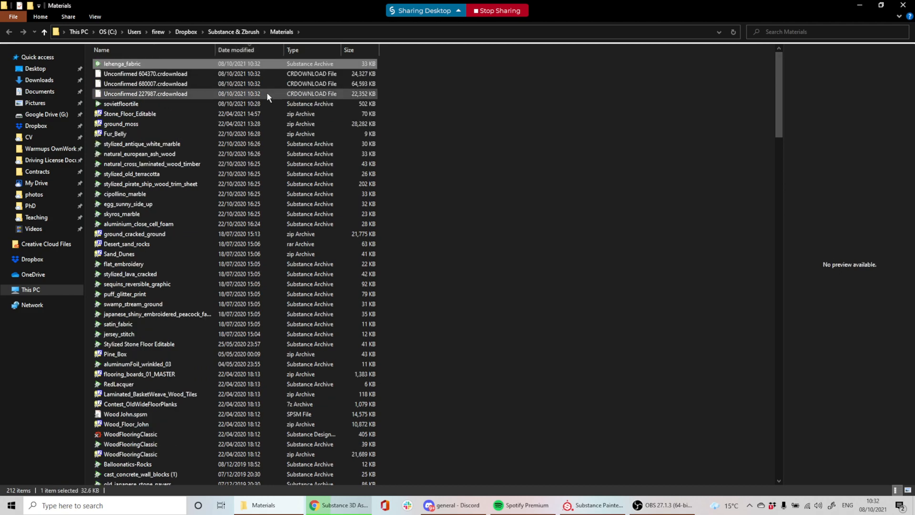
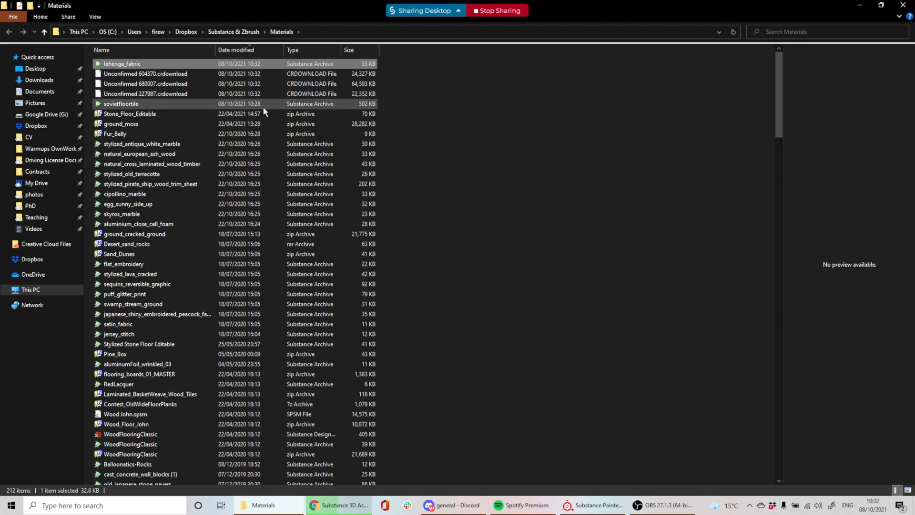
# Drag lehenga_fabric.sbsar from the Materials folder into Substance Painter
pyautogui.moveTo(137, 63)
pyautogui.mouseDown()
pyautogui.moveTo(577, 479)
pyautogui.moveTo(589, 512)
pyautogui.moveTo(416, 445)
pyautogui.mouseUp()
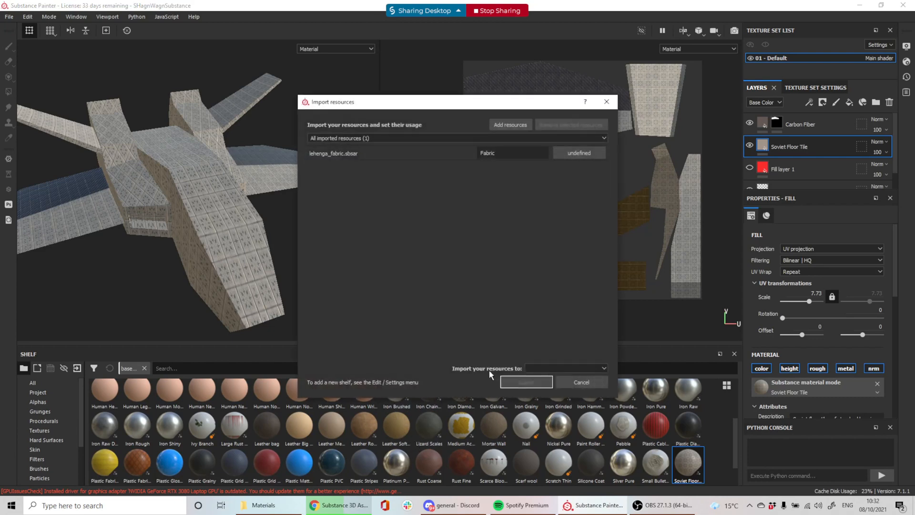
# Import lehenga_fabric.sbsar to the shelf with its usage set to basematerial
pyautogui.click(583, 149)
pyautogui.click(608, 163)
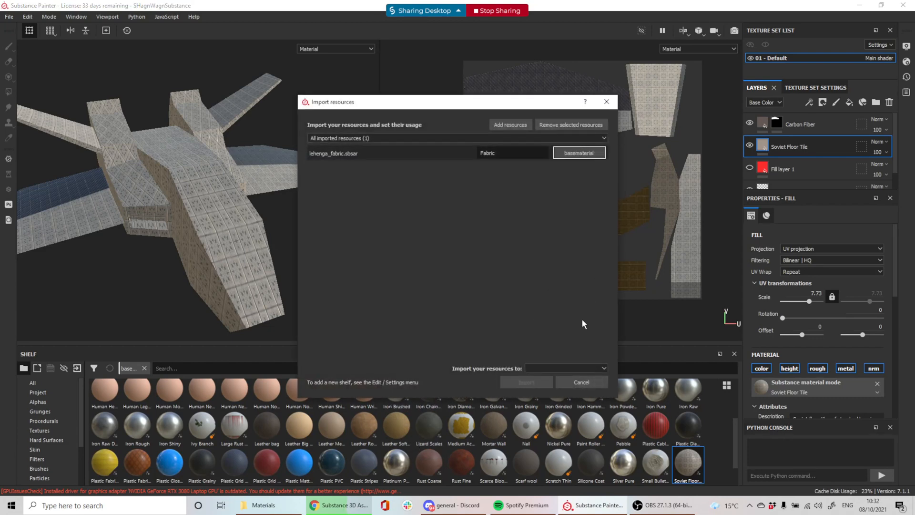
pyautogui.click(548, 368)
pyautogui.click(550, 384)
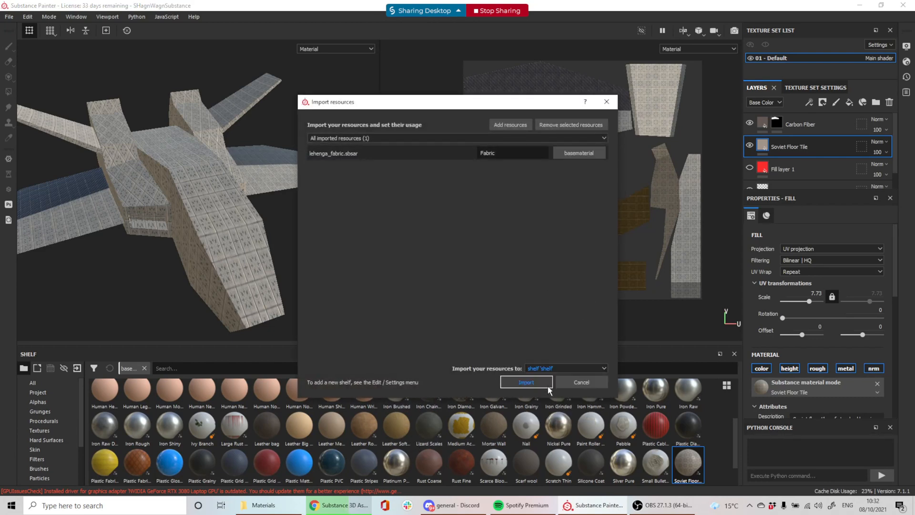
pyautogui.click(548, 386)
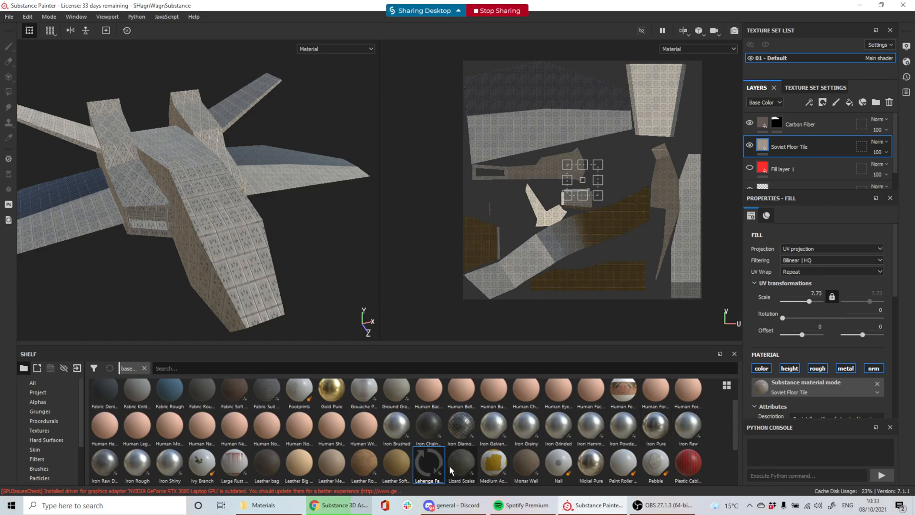
# Apply the Lehenga Fabric material to the spaceship mesh and orbit to check it
pyautogui.moveTo(429, 463); pyautogui.dragTo(682, 235)
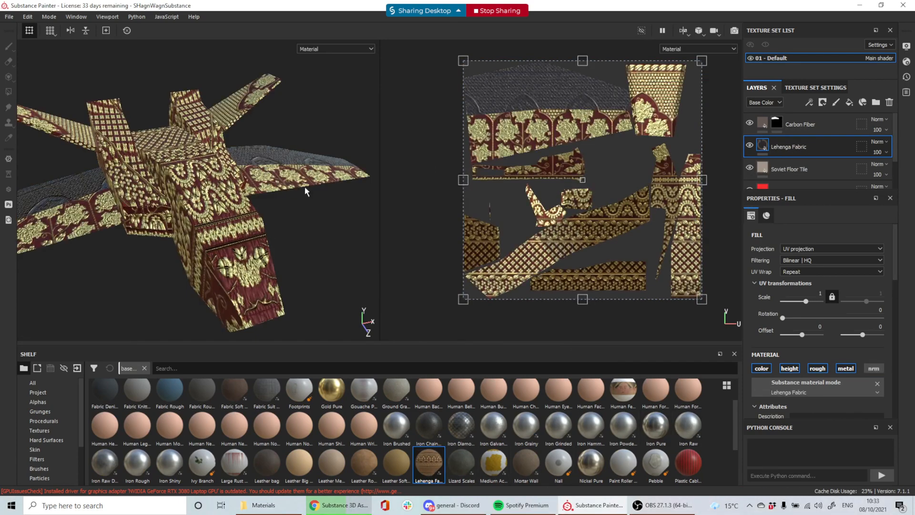
pyautogui.keyDown('alt'); pyautogui.moveTo(252, 182); pyautogui.dragTo(367, 316); pyautogui.keyUp('alt')
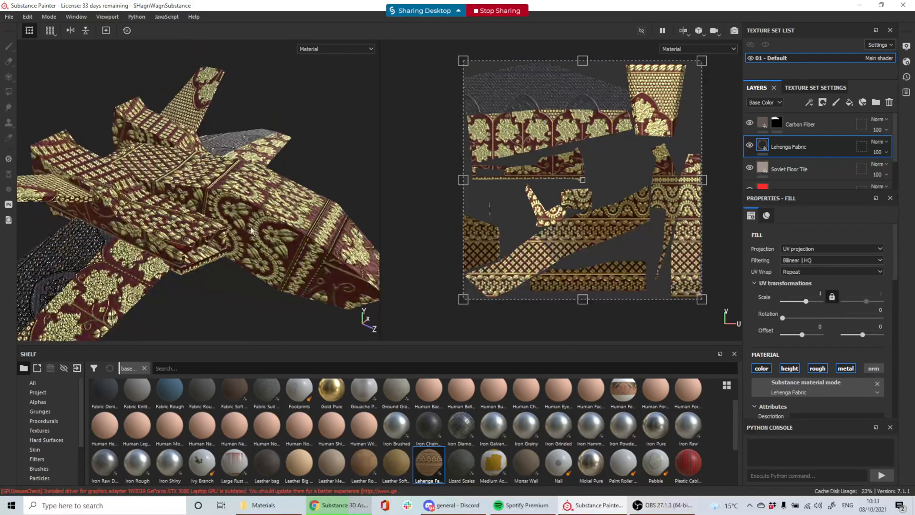
pyautogui.scroll(3, 283, 172)
pyautogui.keyDown('alt'); pyautogui.moveTo(191, 211); pyautogui.dragTo(240, 217); pyautogui.keyUp('alt')
pyautogui.scroll(4, 205, 281)
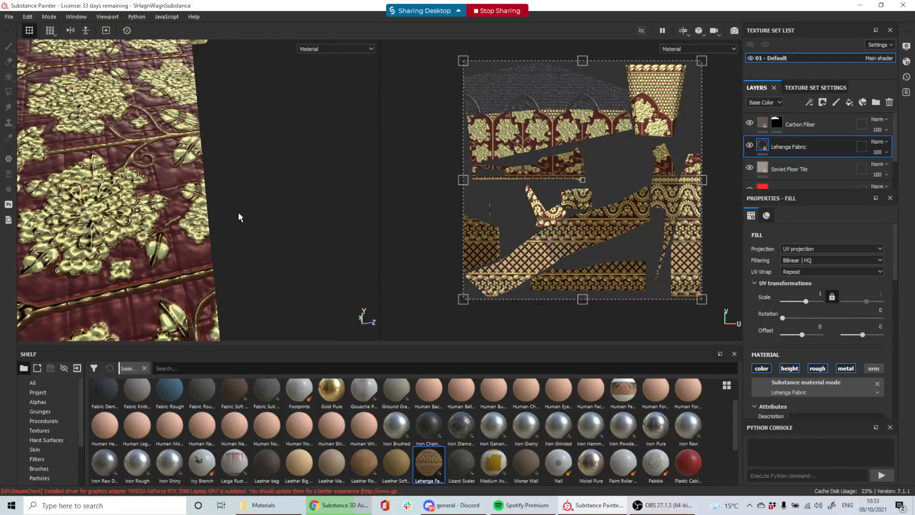
# Orbit and zoom around the fabric-covered hull from several angles
pyautogui.click(750, 168)
pyautogui.scroll(-3, 216, 197)
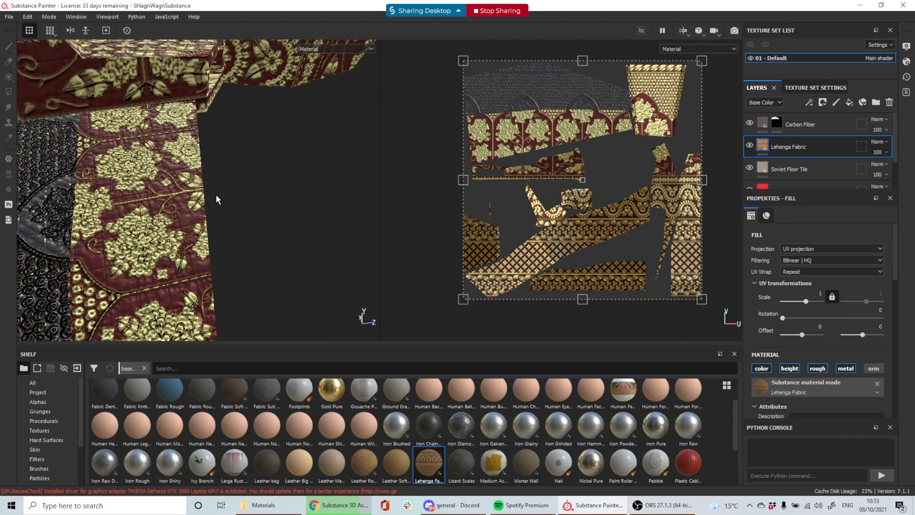
pyautogui.keyDown('alt'); pyautogui.moveTo(310, 125); pyautogui.dragTo(80, 153); pyautogui.keyUp('alt')
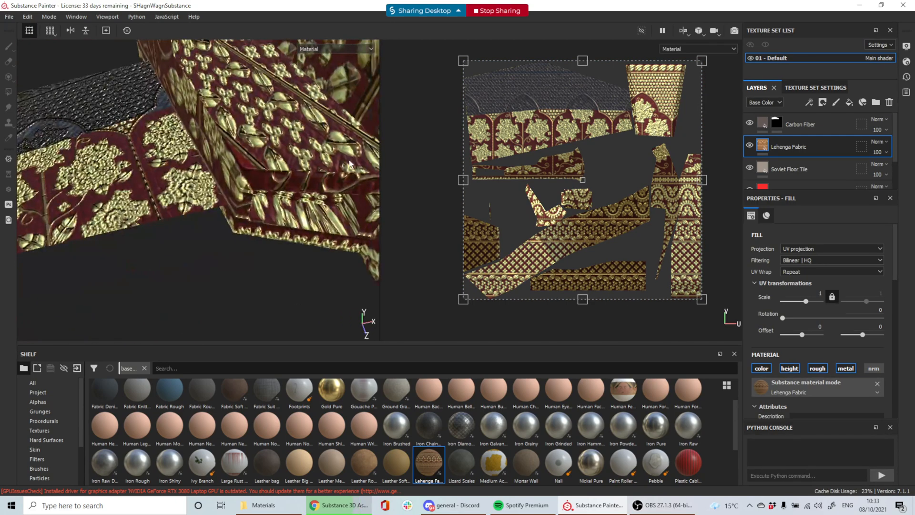
pyautogui.scroll(-8, 349, 164)
pyautogui.scroll(4, 321, 185)
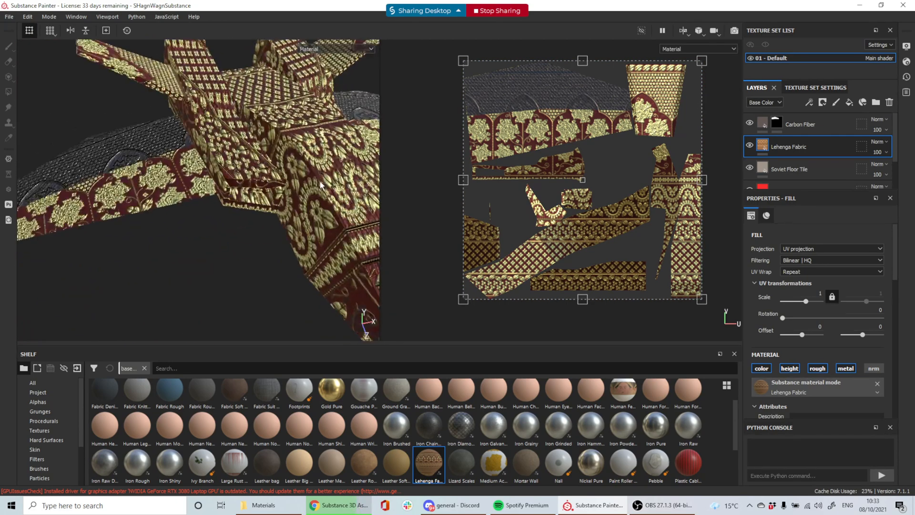
pyautogui.keyDown('alt'); pyautogui.moveTo(320, 186); pyautogui.dragTo(123, 136); pyautogui.keyUp('alt')
pyautogui.keyDown('alt'); pyautogui.moveTo(287, 202); pyautogui.dragTo(271, 205); pyautogui.keyUp('alt')
pyautogui.scroll(4, 202, 176)
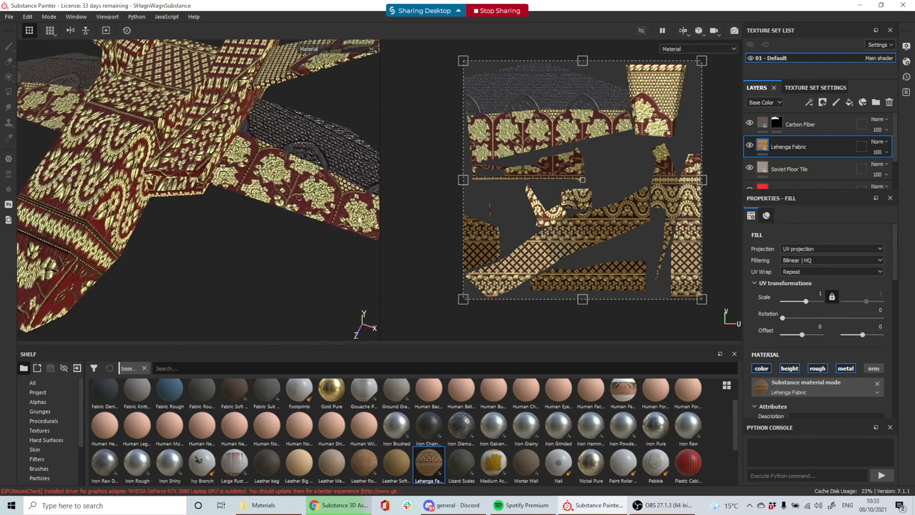
# Add a new paint layer, Layer 3, above the Carbon Fiber layer
pyautogui.click(829, 128)
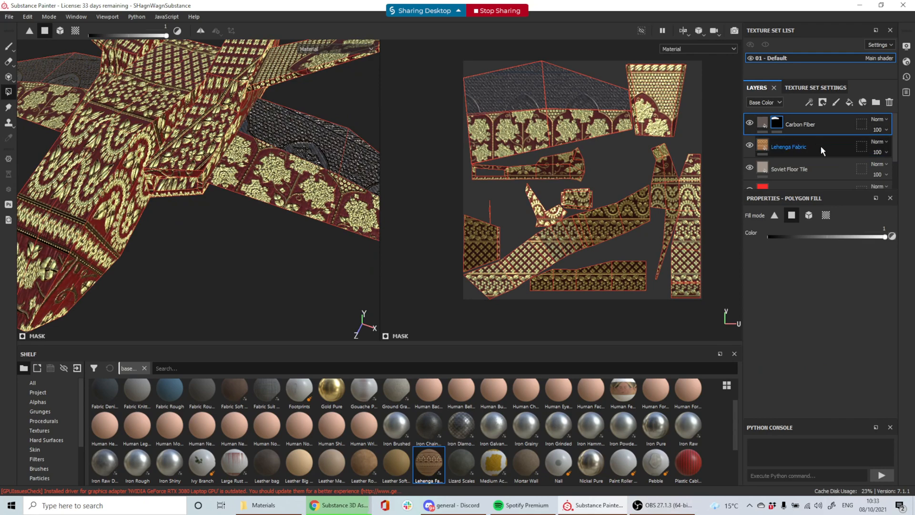
pyautogui.keyDown('alt'); pyautogui.moveTo(173, 183); pyautogui.dragTo(332, 196); pyautogui.keyUp('alt')
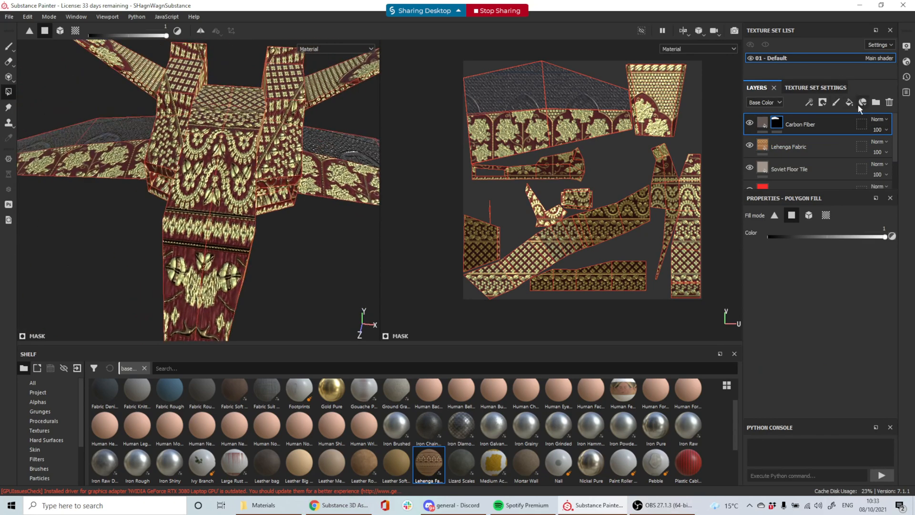
pyautogui.click(836, 102)
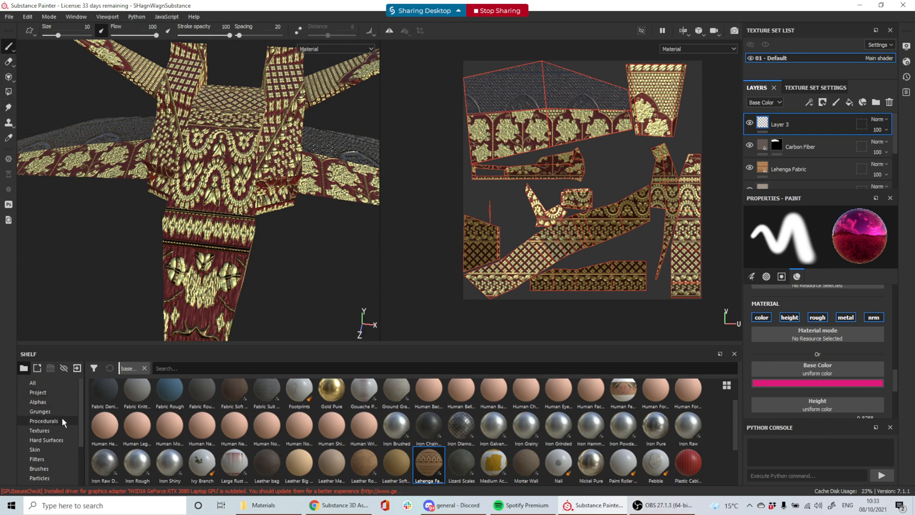
# Show the Particles presets such as Broken Glass, Burn and Rain on the shelf
pyautogui.scroll(-3, 61, 422)
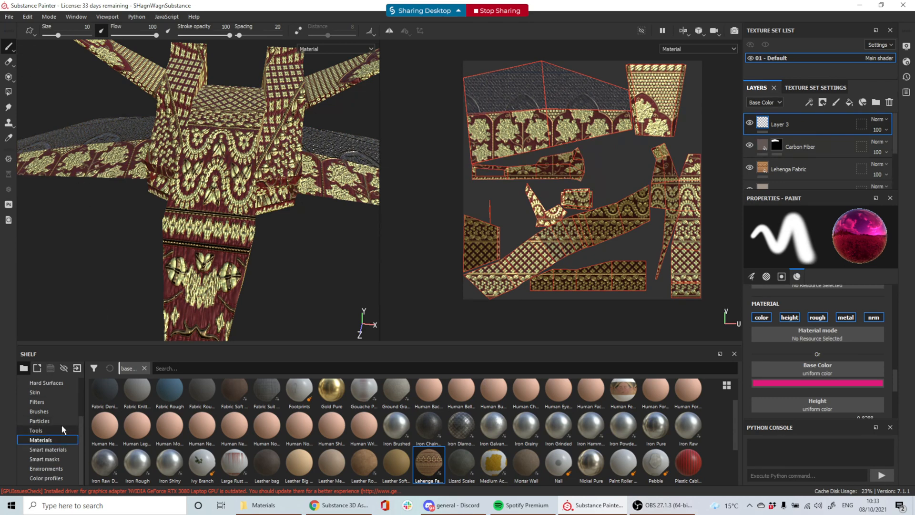
pyautogui.click(53, 422)
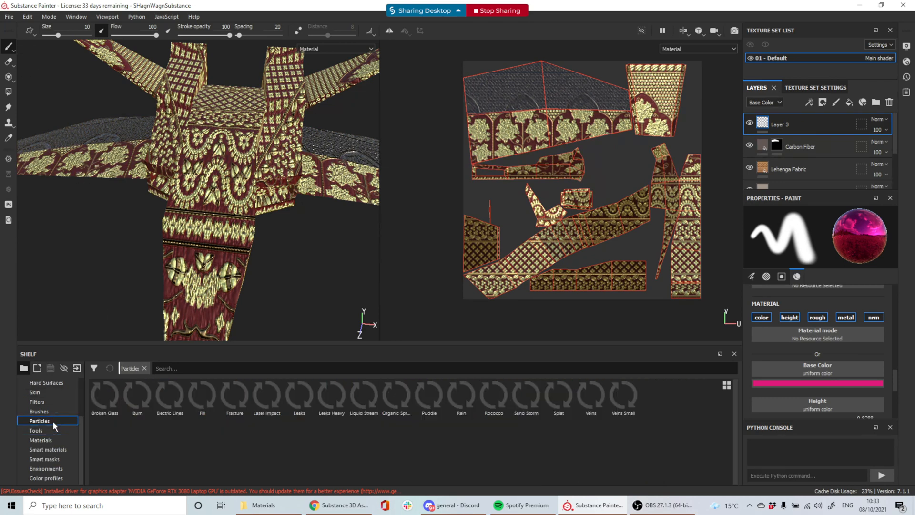
pyautogui.scroll(2, 51, 428)
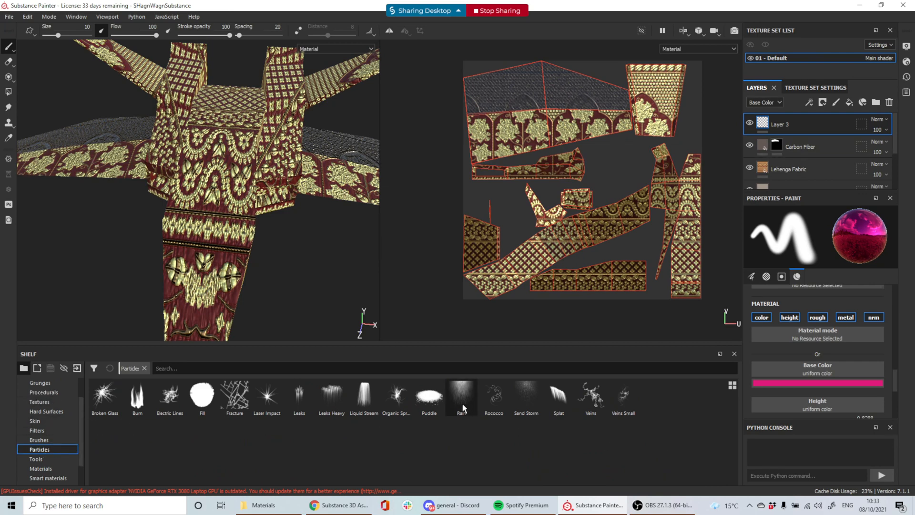
pyautogui.moveTo(462, 405)
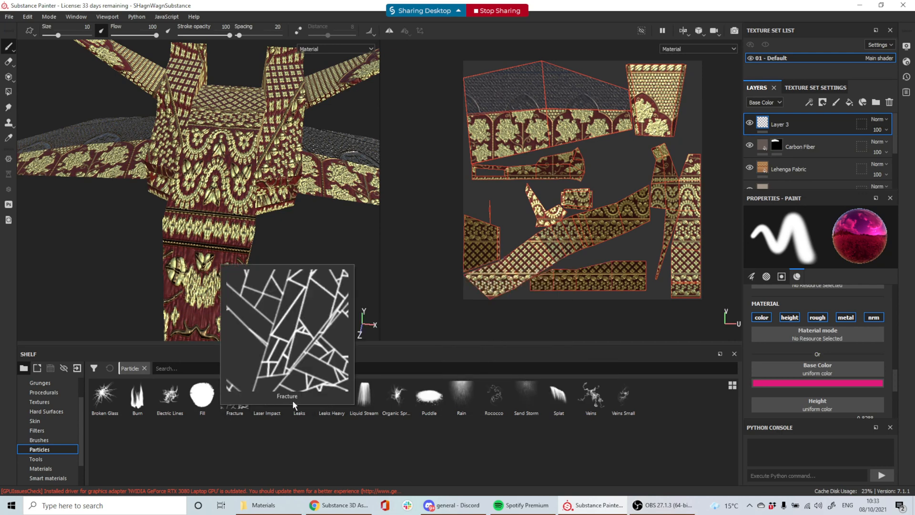
# Load the Fracture particle brush, paint a test stroke, and undo it
pyautogui.click(234, 400)
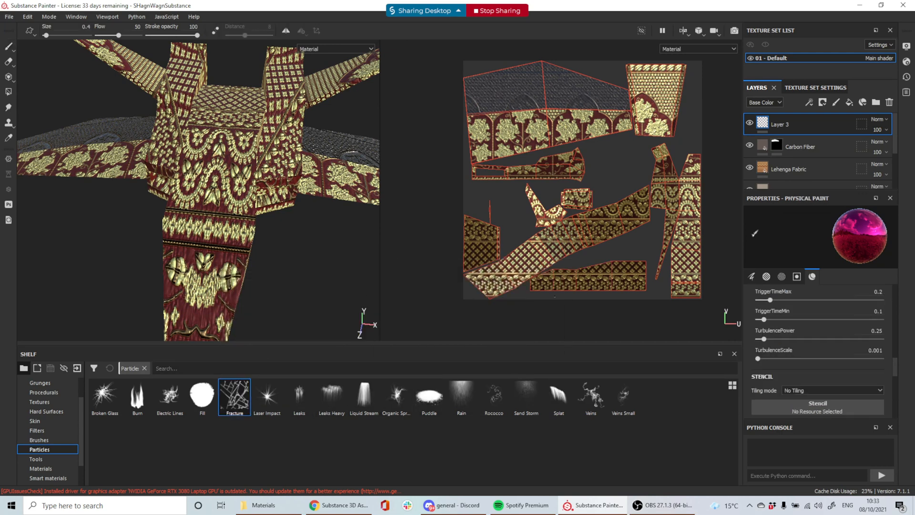
pyautogui.scroll(-3, 864, 337)
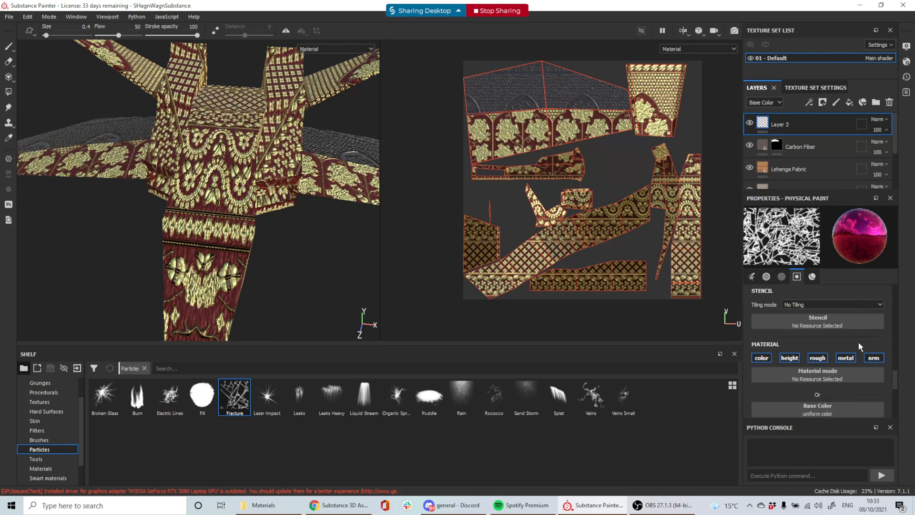
pyautogui.scroll(-2, 859, 342)
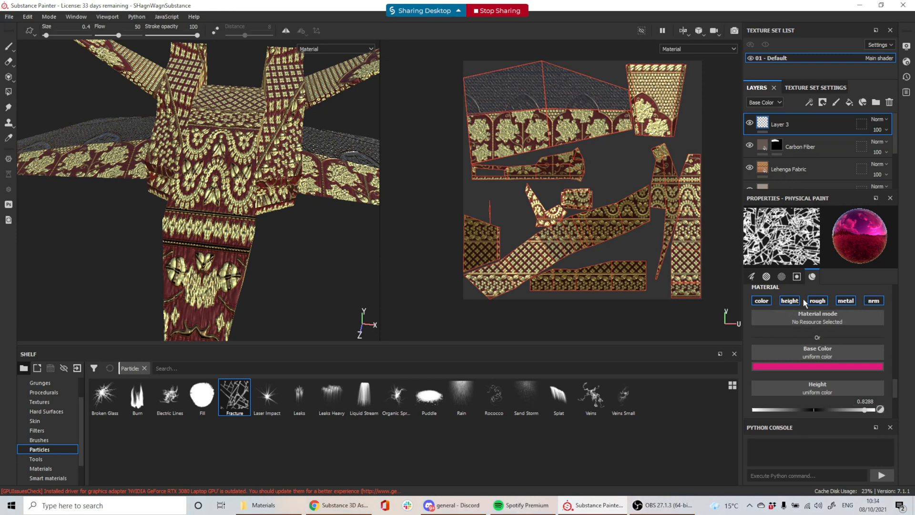
pyautogui.scroll(-1, 787, 343)
pyautogui.scroll(-1, 809, 360)
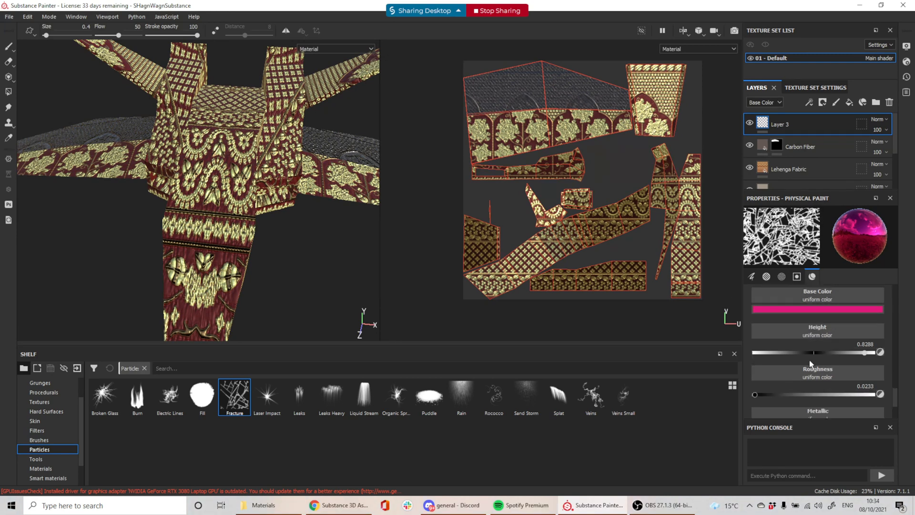
pyautogui.scroll(3, 810, 360)
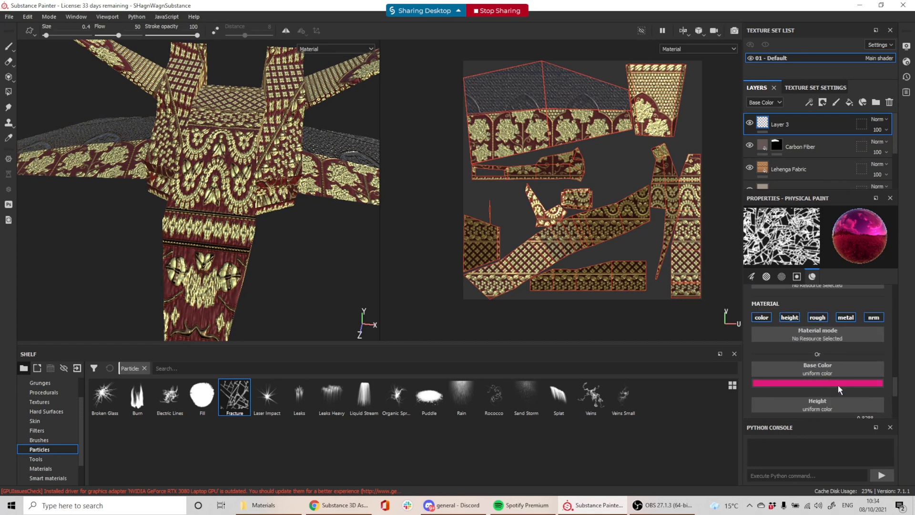
pyautogui.click(204, 267)
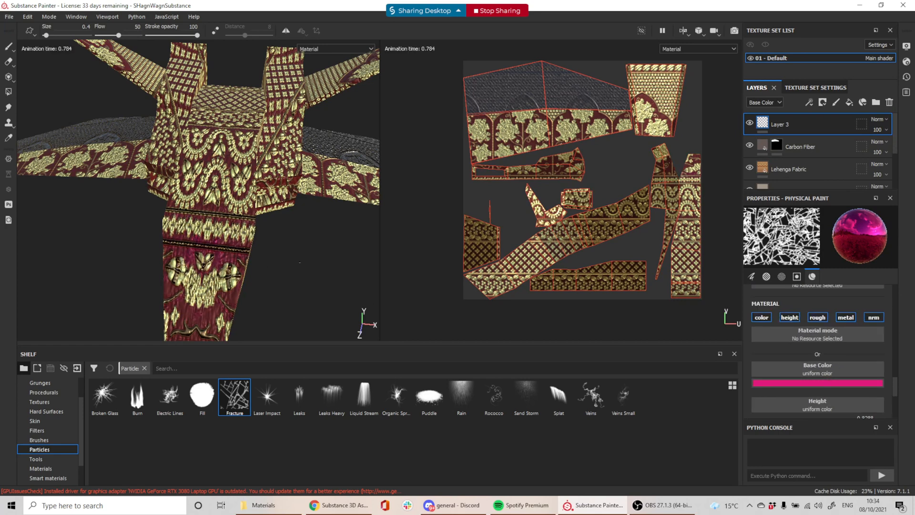
pyautogui.scroll(-1, 214, 268)
pyautogui.scroll(3, 253, 250)
pyautogui.hotkey('ctrl', 'z')
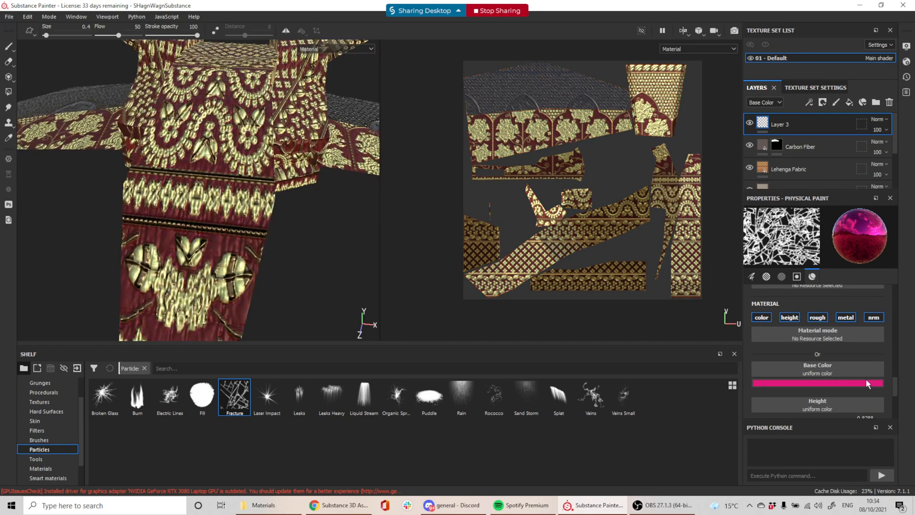
# Paint pale-yellow ffe587 Fracture particles on the model, then pick Leaks Heavy
pyautogui.click(840, 385)
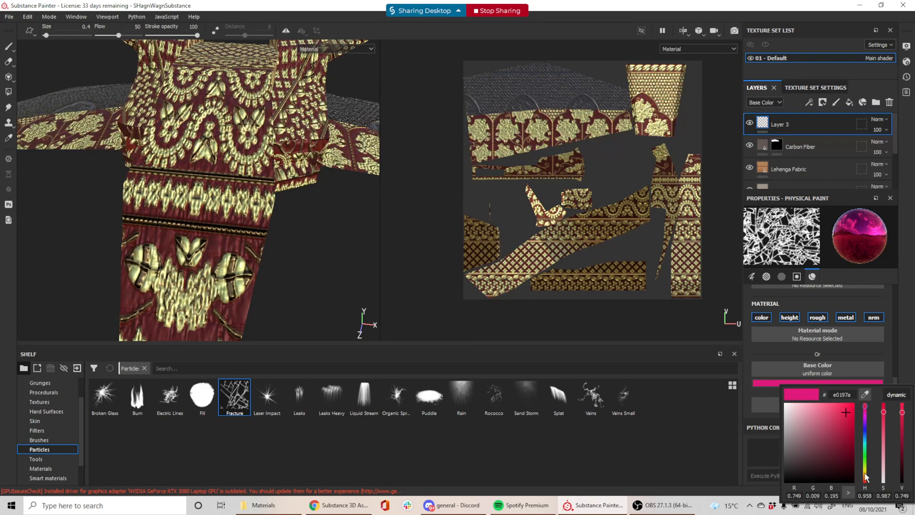
pyautogui.click(865, 473)
pyautogui.moveTo(845, 419); pyautogui.dragTo(817, 402)
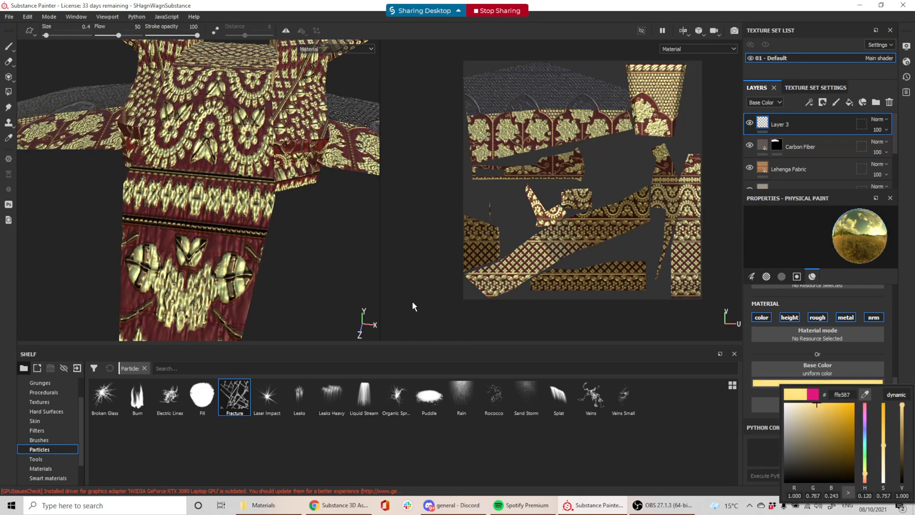
pyautogui.click(254, 301)
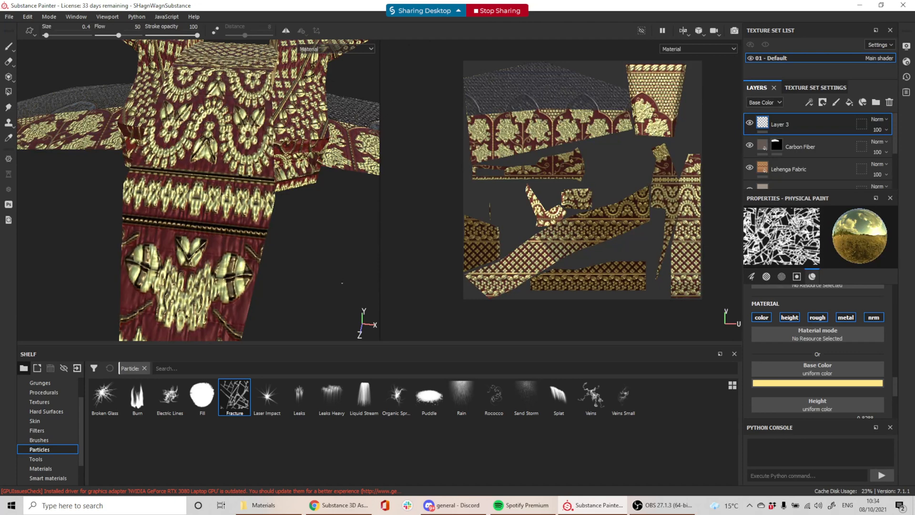
pyautogui.keyDown('alt'); pyautogui.moveTo(342, 283); pyautogui.dragTo(292, 251); pyautogui.keyUp('alt')
pyautogui.click(331, 395)
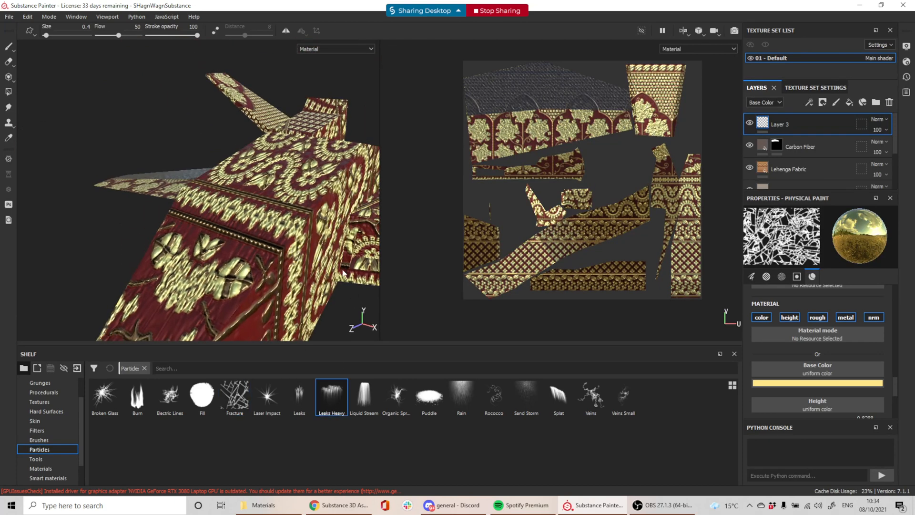
# Load Rust Fine into the Leaks Heavy brush's material slot and hide the Lehenga Fabric layer
pyautogui.scroll(-3, 839, 339)
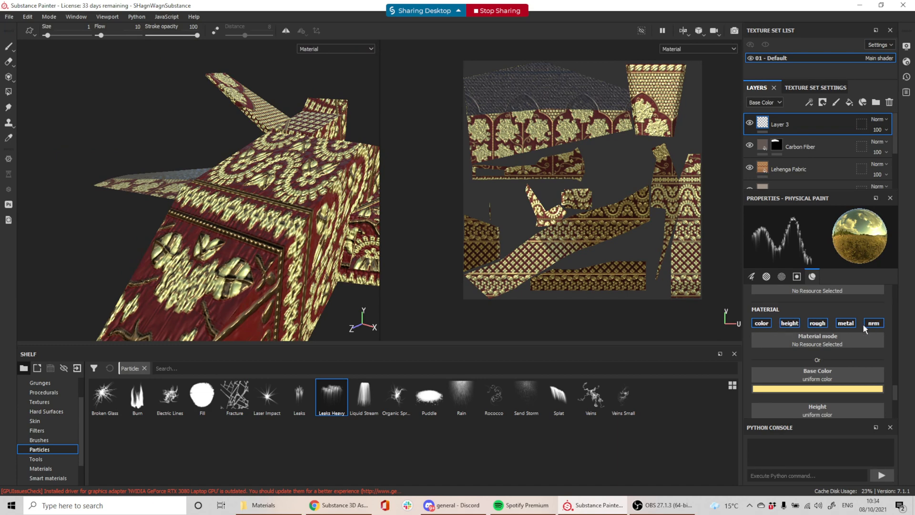
pyautogui.click(41, 468)
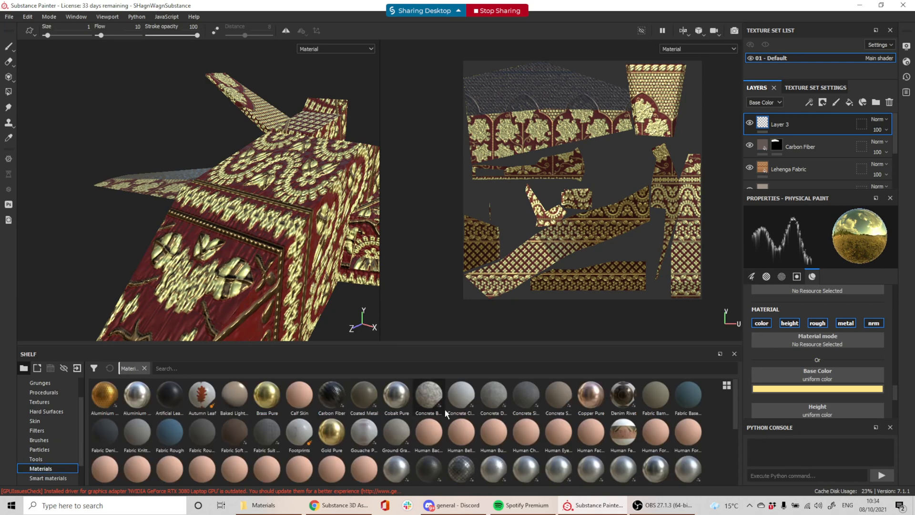
pyautogui.scroll(-3, 305, 436)
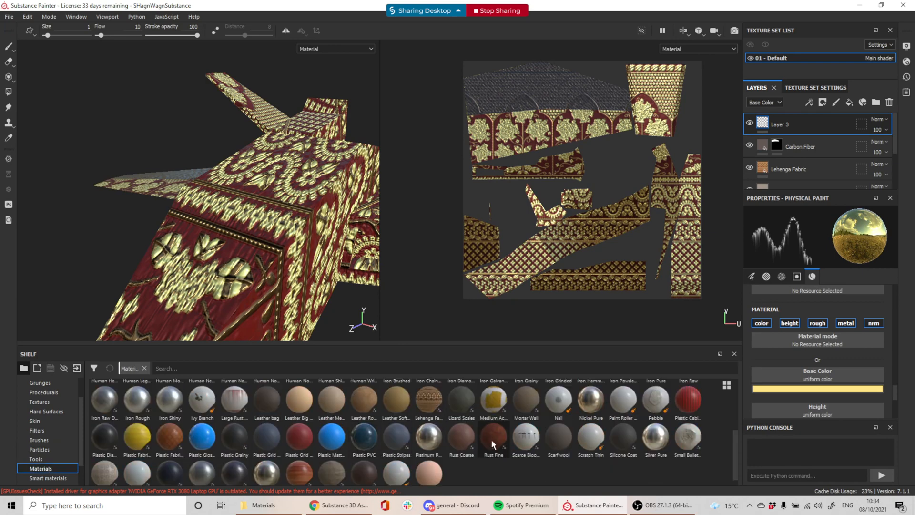
pyautogui.scroll(-1, 394, 461)
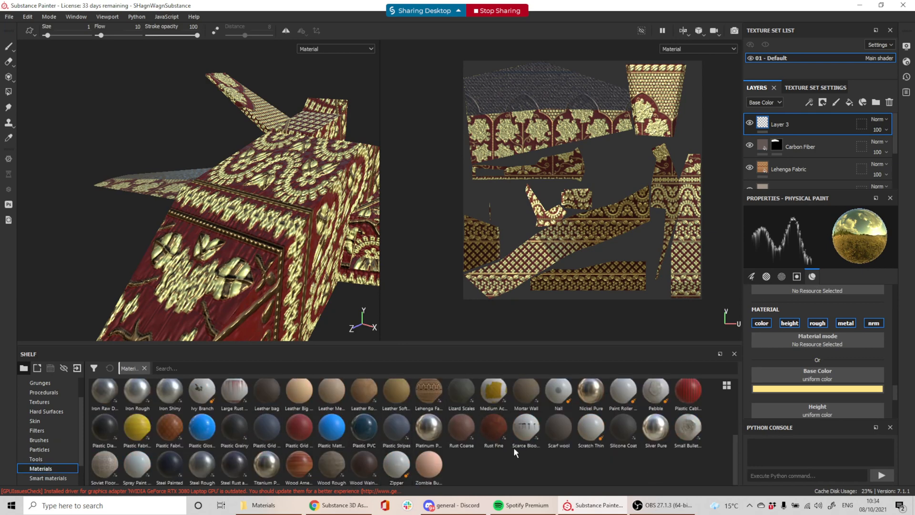
pyautogui.moveTo(497, 433)
pyautogui.mouseDown()
pyautogui.moveTo(761, 382)
pyautogui.moveTo(822, 342)
pyautogui.mouseUp()
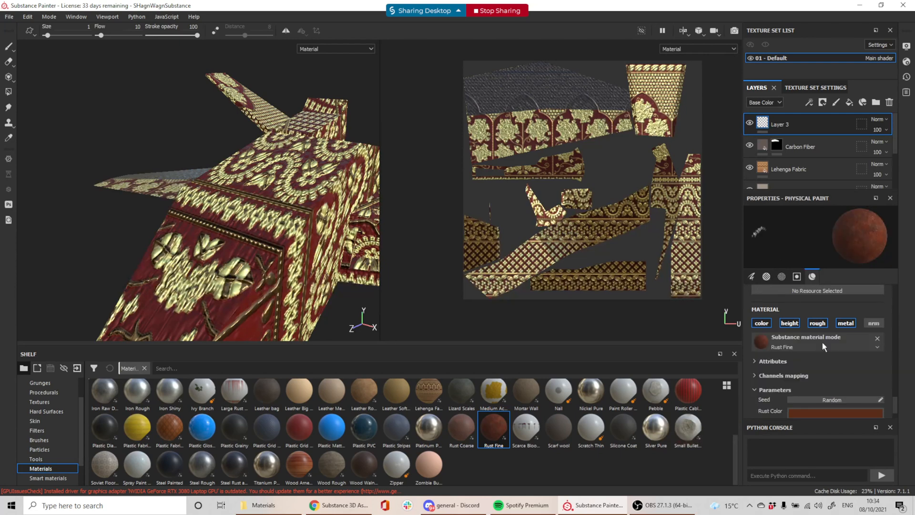
pyautogui.keyDown('alt'); pyautogui.moveTo(318, 301); pyautogui.dragTo(270, 276); pyautogui.keyUp('alt')
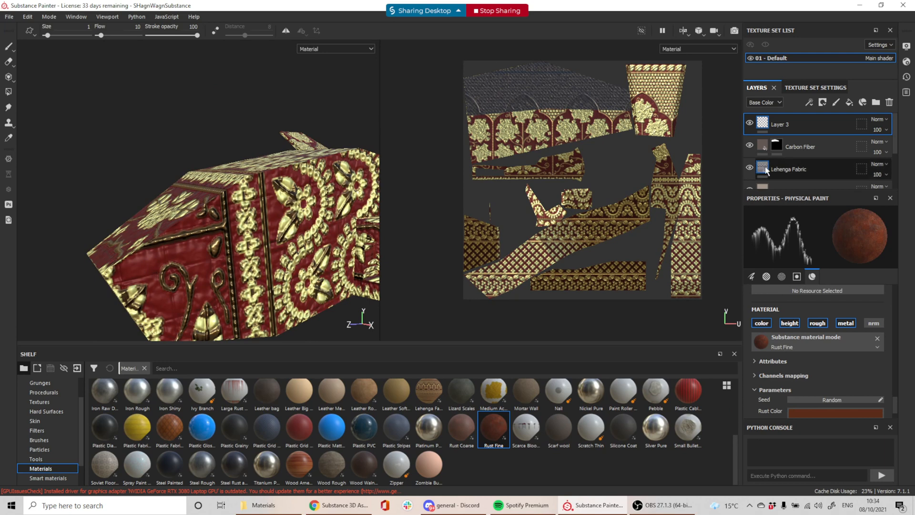
pyautogui.click(749, 167)
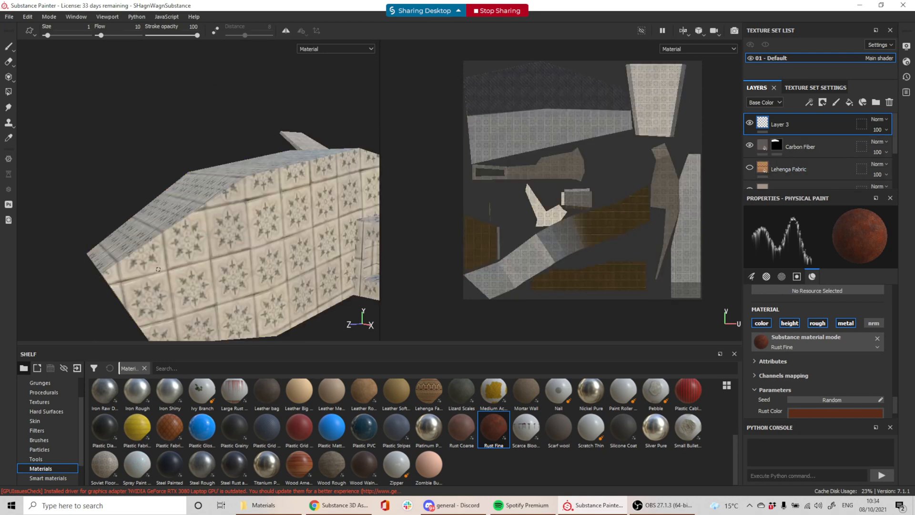
pyautogui.moveTo(210, 267); pyautogui.dragTo(335, 250)
pyautogui.hotkey('ctrl', 'z')
pyautogui.moveTo(327, 181)
pyautogui.mouseDown()
pyautogui.moveTo(289, 234)
pyautogui.moveTo(303, 292)
pyautogui.moveTo(258, 229)
pyautogui.moveTo(210, 253)
pyautogui.moveTo(92, 283)
pyautogui.mouseUp()
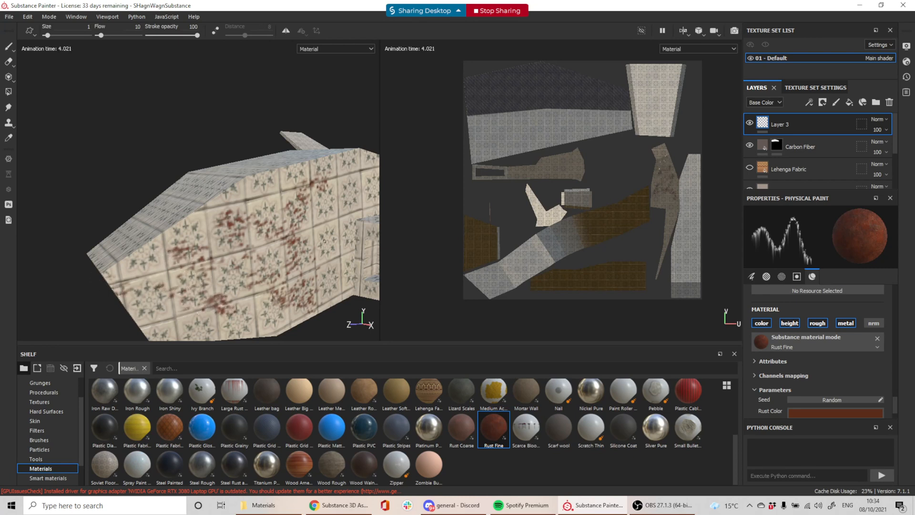
pyautogui.keyDown('alt'); pyautogui.moveTo(325, 241); pyautogui.dragTo(376, 227); pyautogui.keyUp('alt')
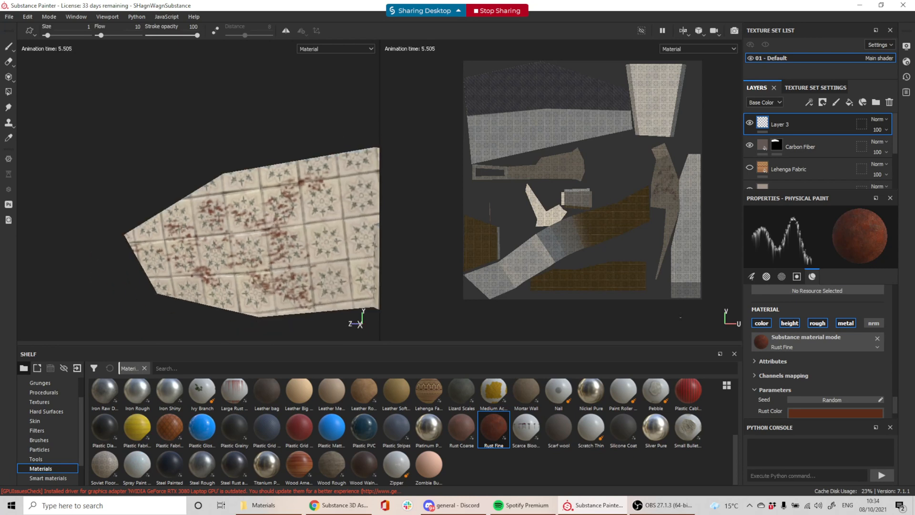
pyautogui.scroll(5, 839, 377)
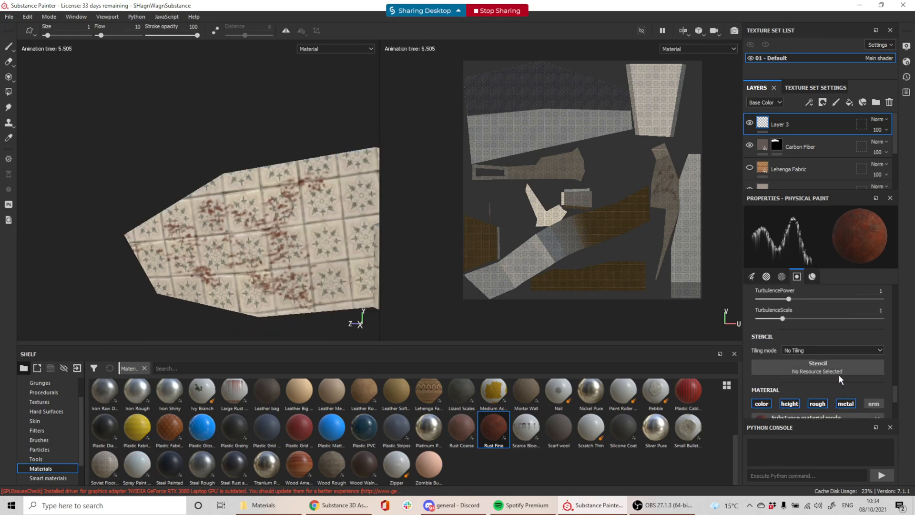
pyautogui.hotkey('ctrl', 'z')
pyautogui.moveTo(335, 225)
pyautogui.mouseDown()
pyautogui.moveTo(336, 212)
pyautogui.moveTo(329, 248)
pyautogui.moveTo(247, 232)
pyautogui.mouseUp()
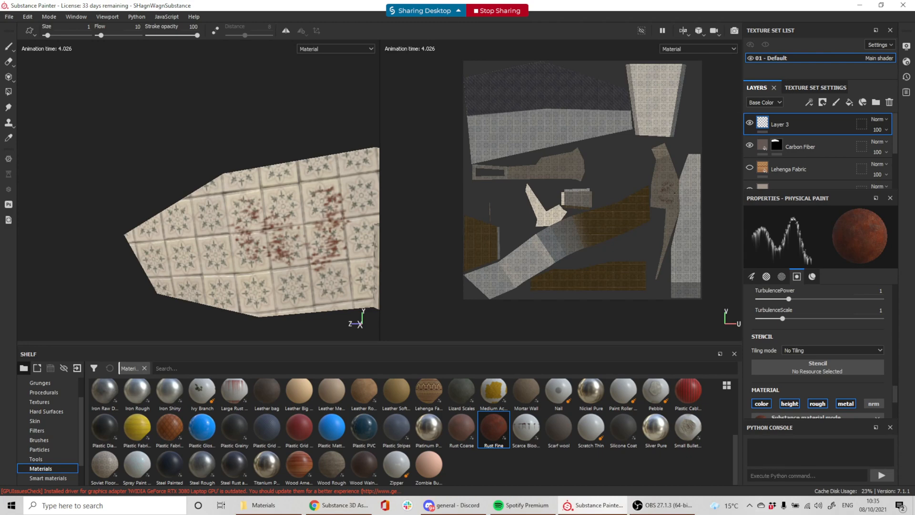
pyautogui.scroll(5, 681, 201)
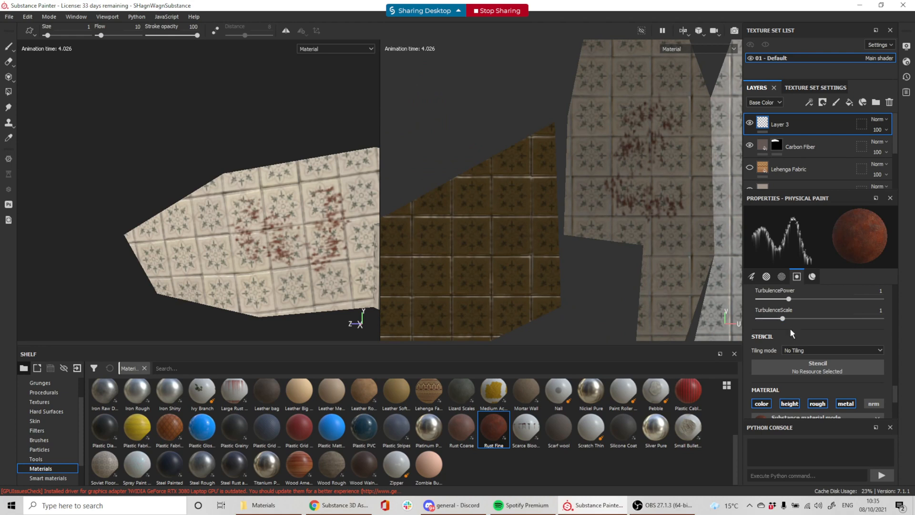
pyautogui.scroll(5, 831, 353)
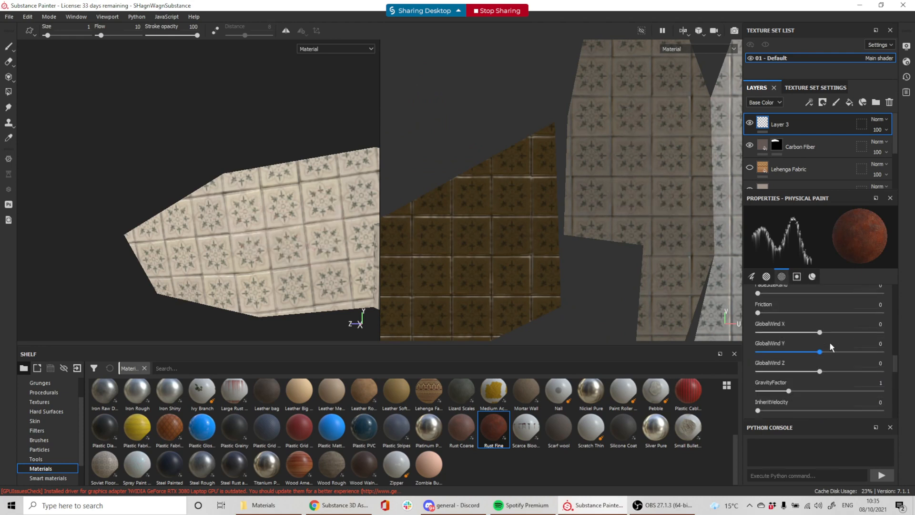
pyautogui.scroll(6, 828, 340)
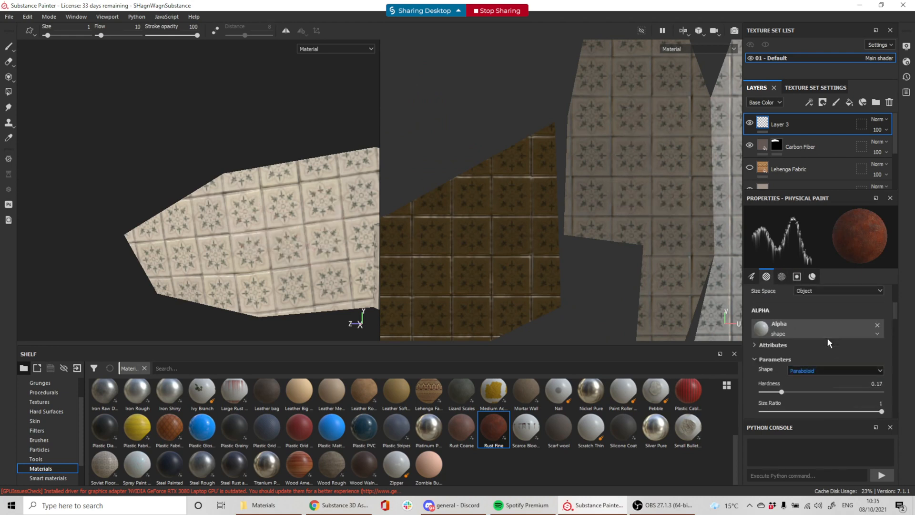
pyautogui.scroll(-2, 827, 340)
pyautogui.click(813, 314)
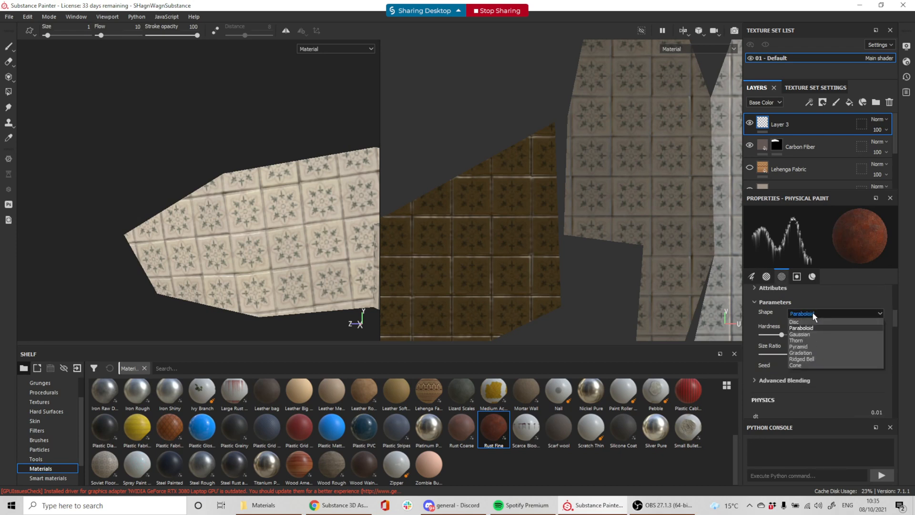
pyautogui.click(813, 315)
pyautogui.scroll(5, 772, 319)
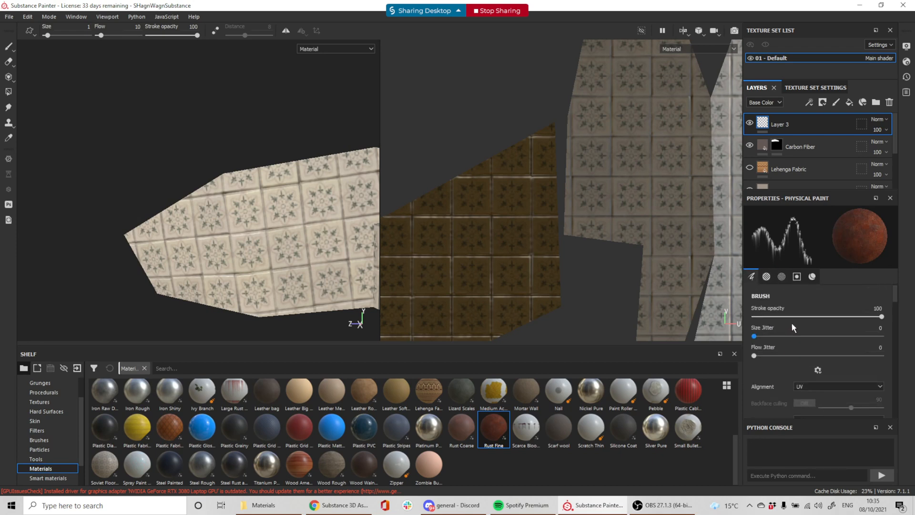
pyautogui.scroll(-2, 793, 327)
pyautogui.click(809, 328)
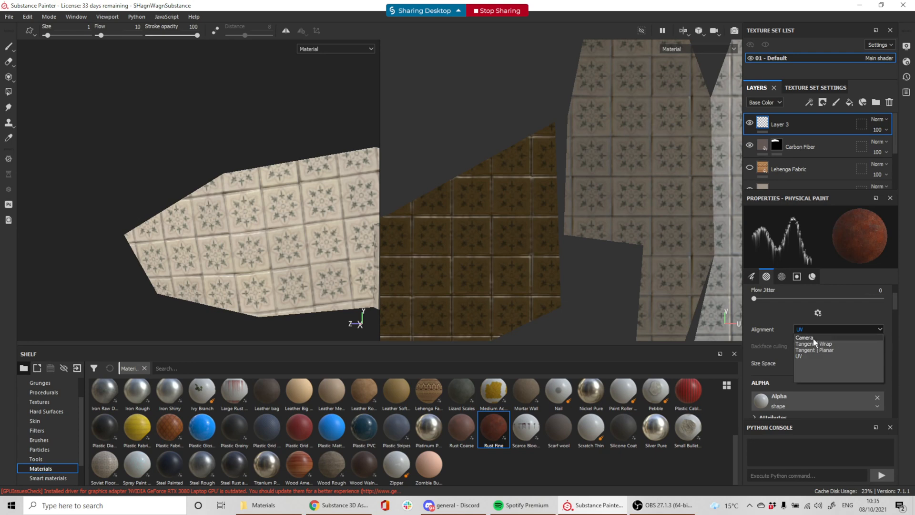
pyautogui.click(817, 344)
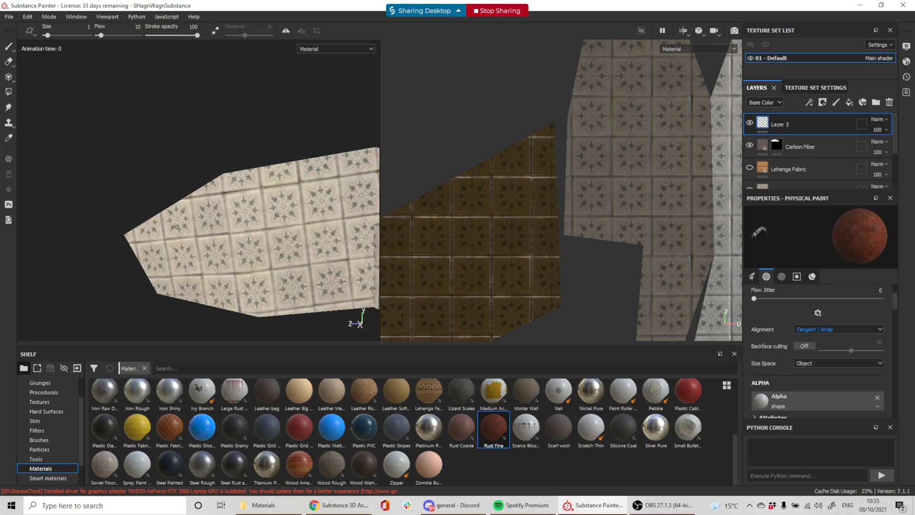
pyautogui.click(810, 329)
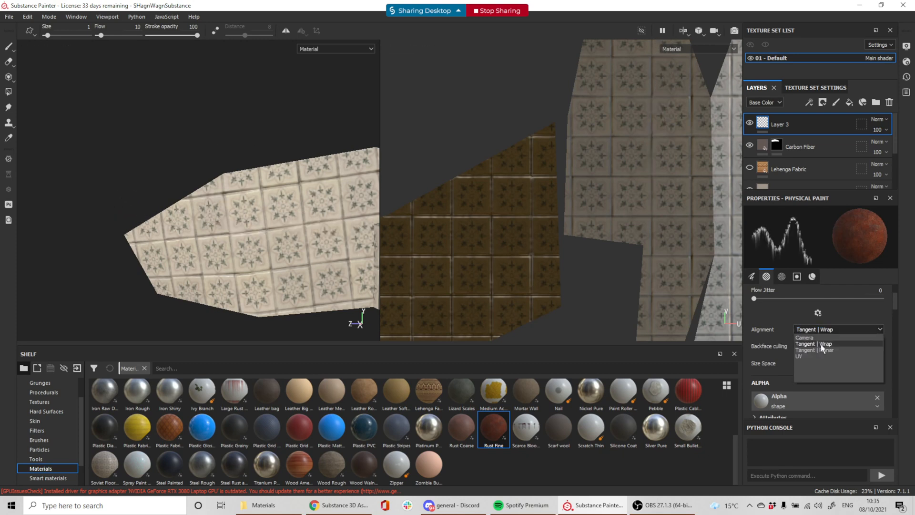
pyautogui.click(822, 350)
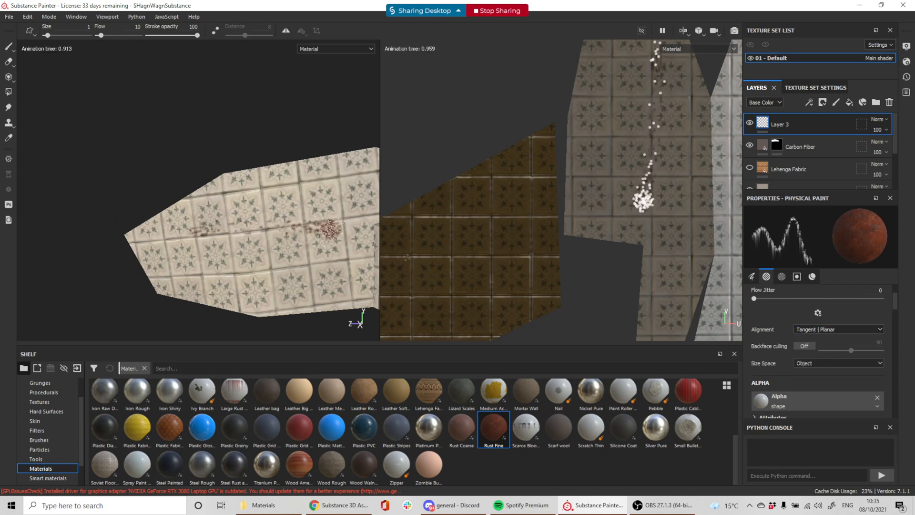
pyautogui.click(818, 330)
pyautogui.click(826, 336)
pyautogui.moveTo(193, 224)
pyautogui.mouseDown()
pyautogui.moveTo(267, 229)
pyautogui.moveTo(358, 215)
pyautogui.mouseUp()
pyautogui.keyDown('alt'); pyautogui.moveTo(300, 218); pyautogui.dragTo(311, 249); pyautogui.keyUp('alt')
pyautogui.hotkey('ctrl', 'z')
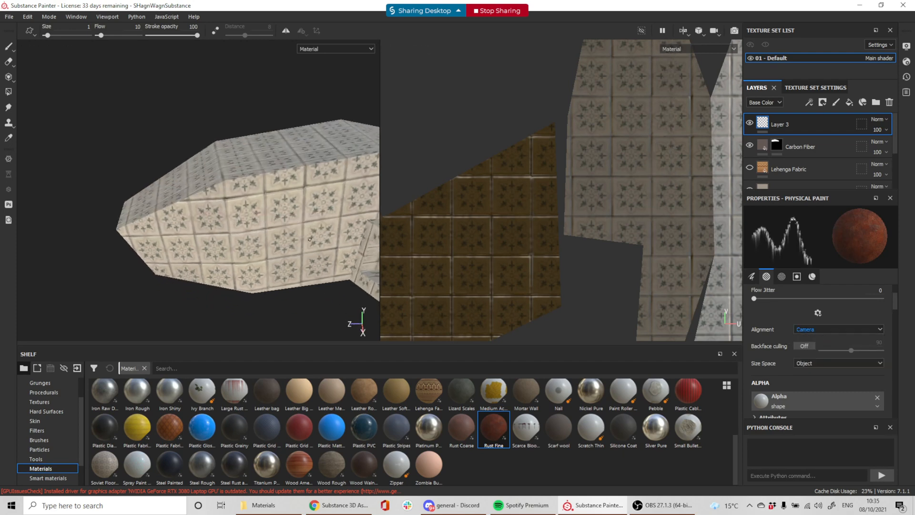
pyautogui.click(804, 363)
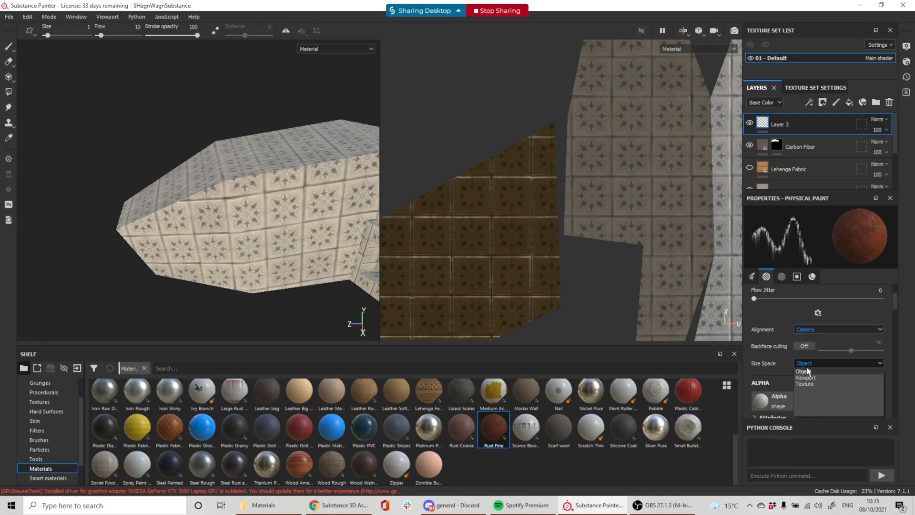
pyautogui.click(812, 380)
pyautogui.moveTo(301, 198)
pyautogui.mouseDown()
pyautogui.moveTo(196, 217)
pyautogui.moveTo(337, 251)
pyautogui.moveTo(351, 208)
pyautogui.mouseUp()
pyautogui.hotkey('ctrl', 'z')
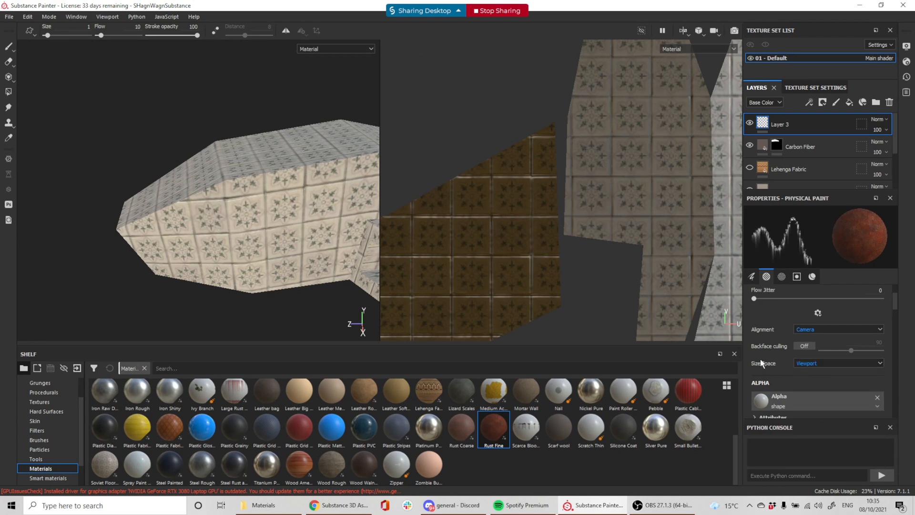
pyautogui.scroll(1, 771, 338)
pyautogui.click(822, 357)
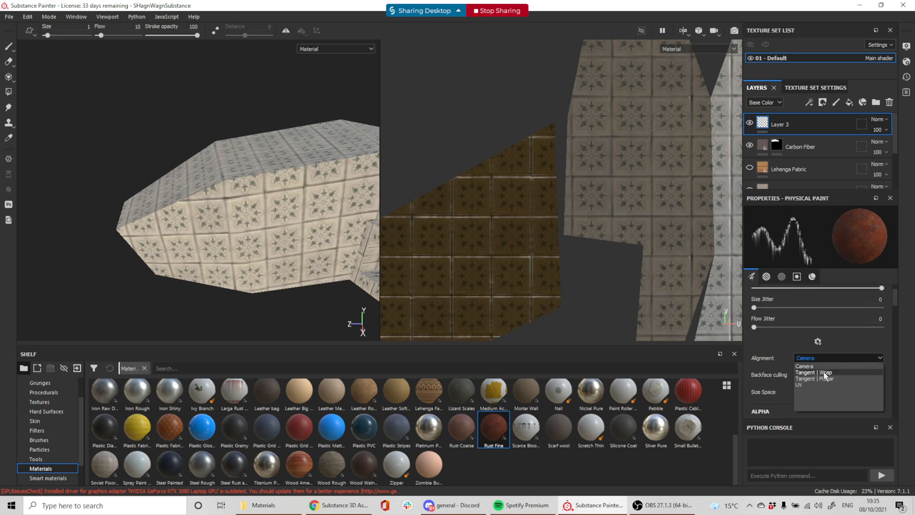
pyautogui.click(824, 373)
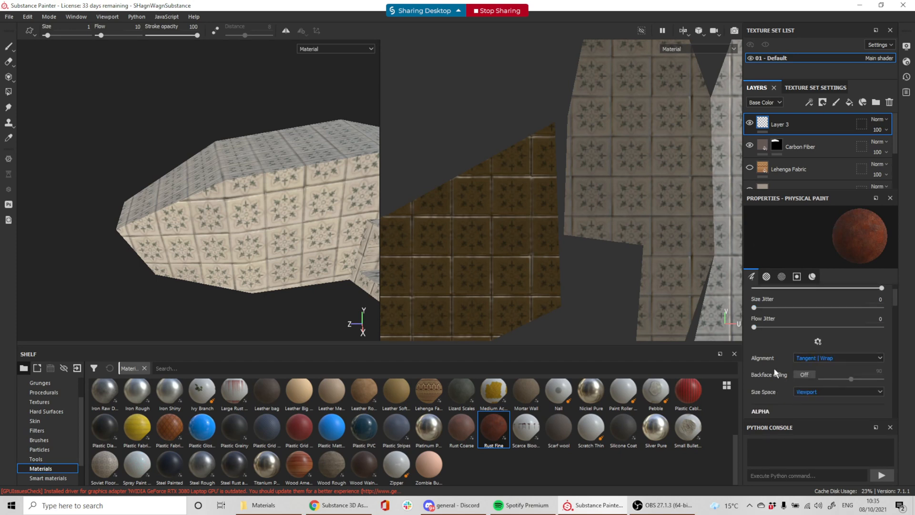
pyautogui.scroll(-1, 775, 371)
pyautogui.click(805, 336)
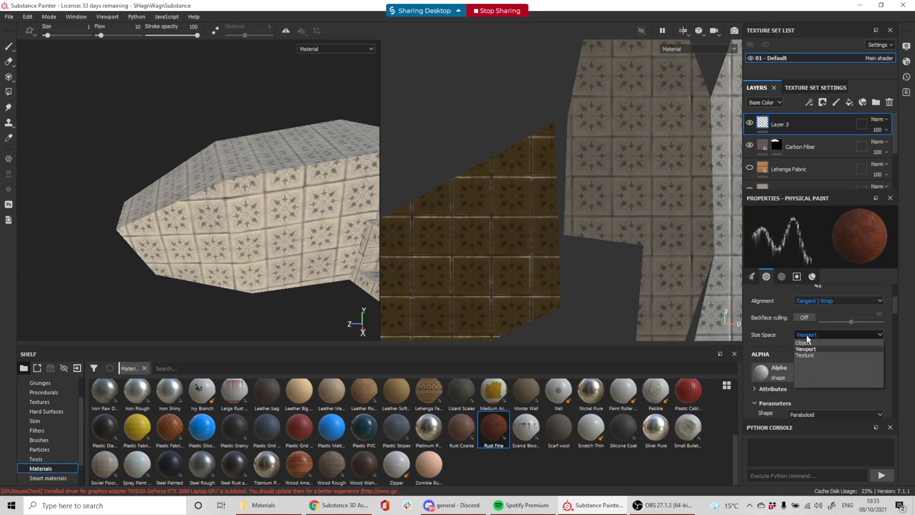
pyautogui.click(811, 344)
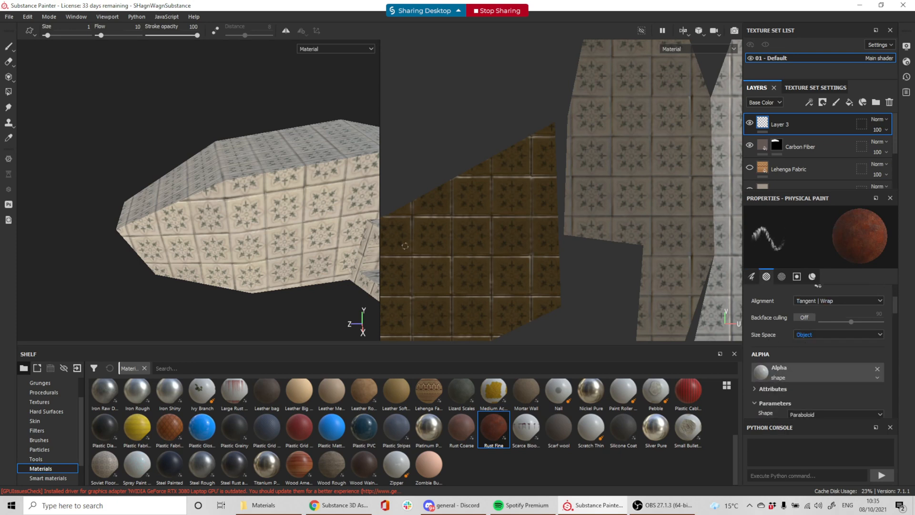
pyautogui.click(301, 219)
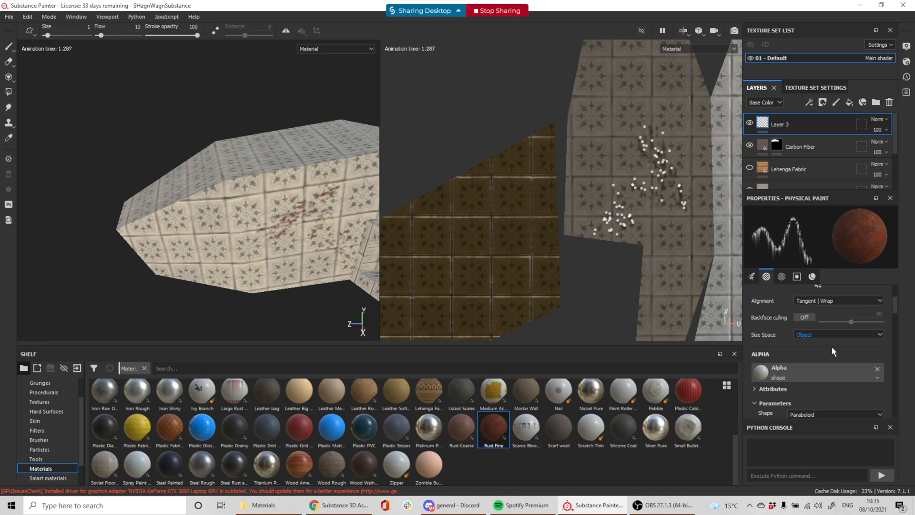
pyautogui.click(832, 300)
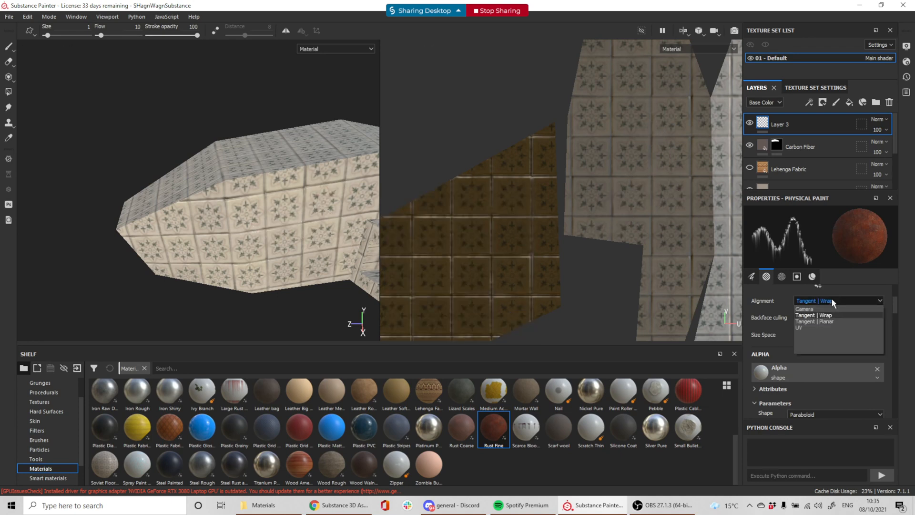
pyautogui.click(832, 300)
pyautogui.scroll(-6, 788, 364)
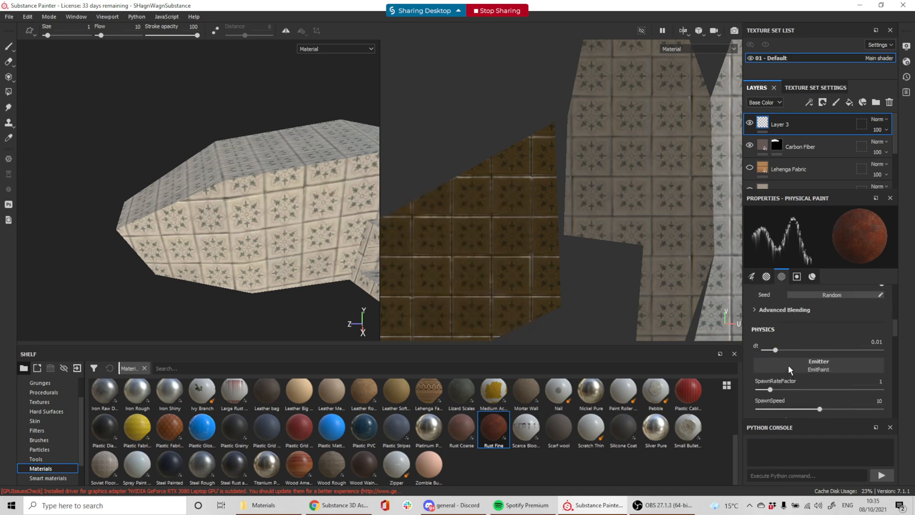
pyautogui.scroll(-5, 796, 334)
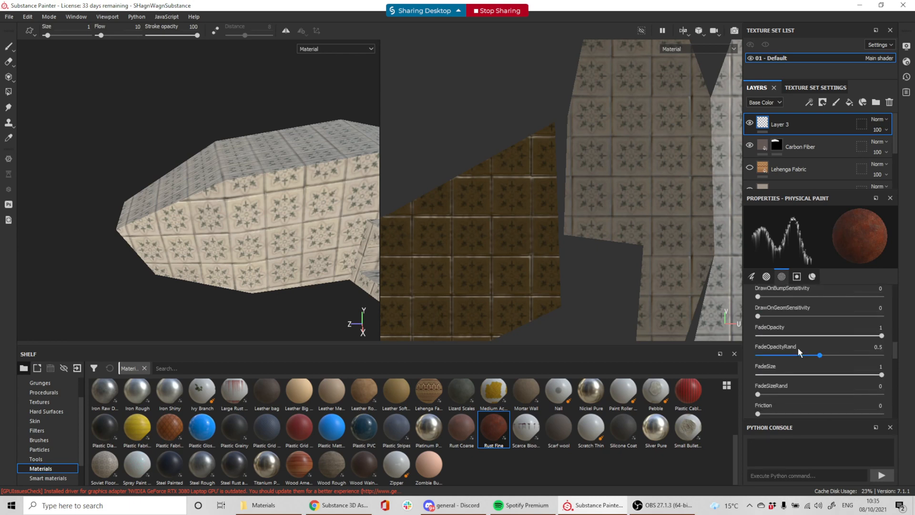
pyautogui.scroll(-5, 800, 350)
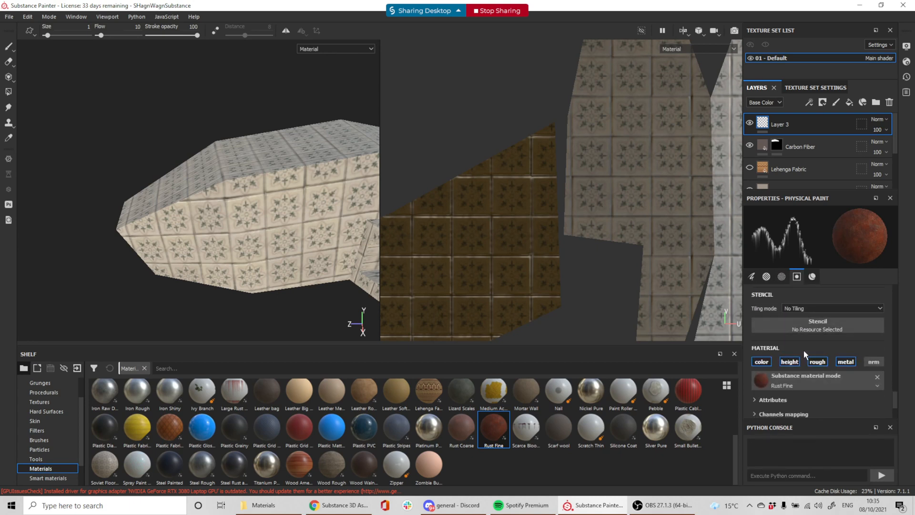
pyautogui.scroll(-3, 803, 350)
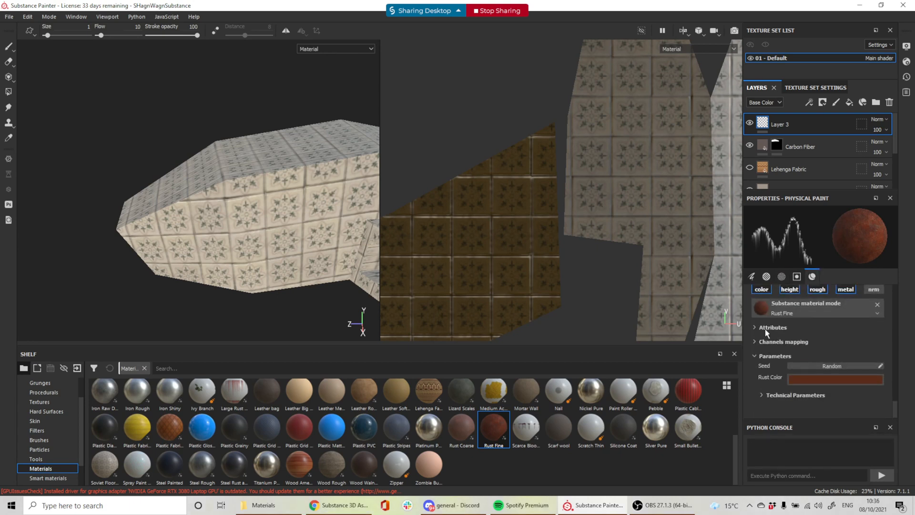
pyautogui.scroll(12, 799, 348)
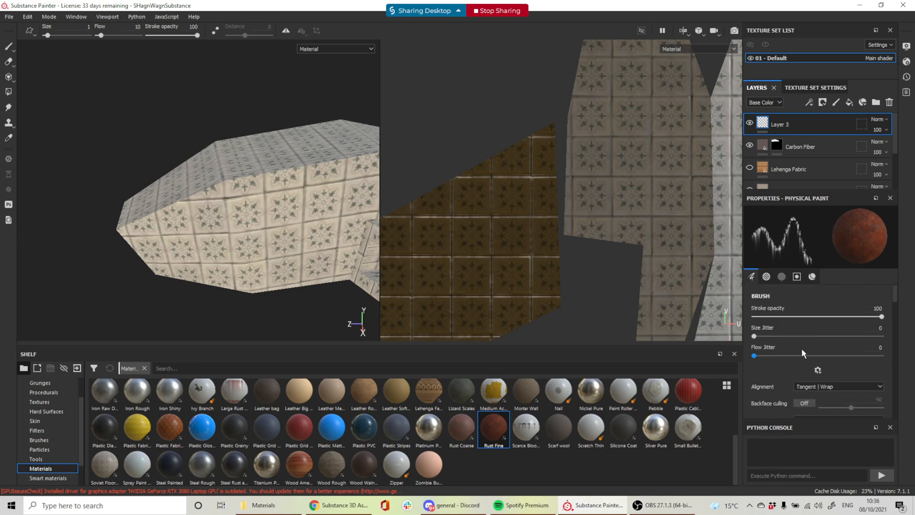
pyautogui.click(818, 371)
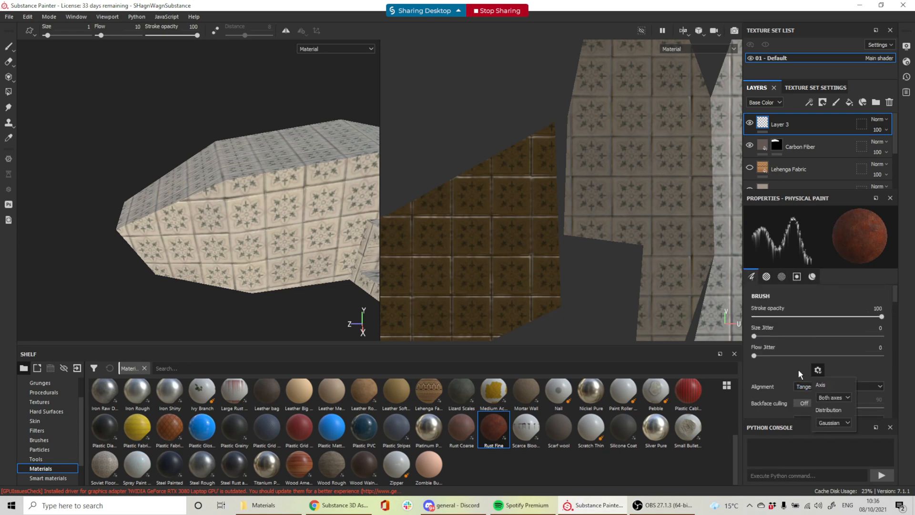
pyautogui.click(830, 386)
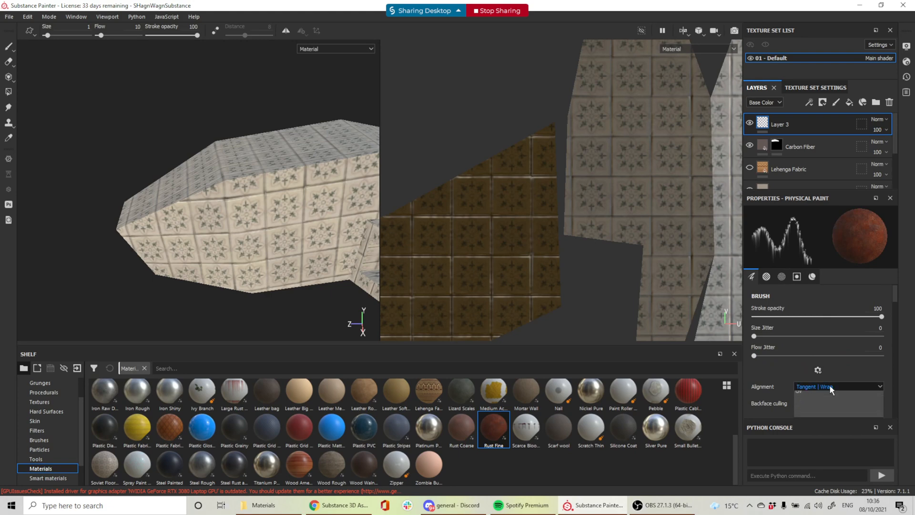
pyautogui.click(828, 408)
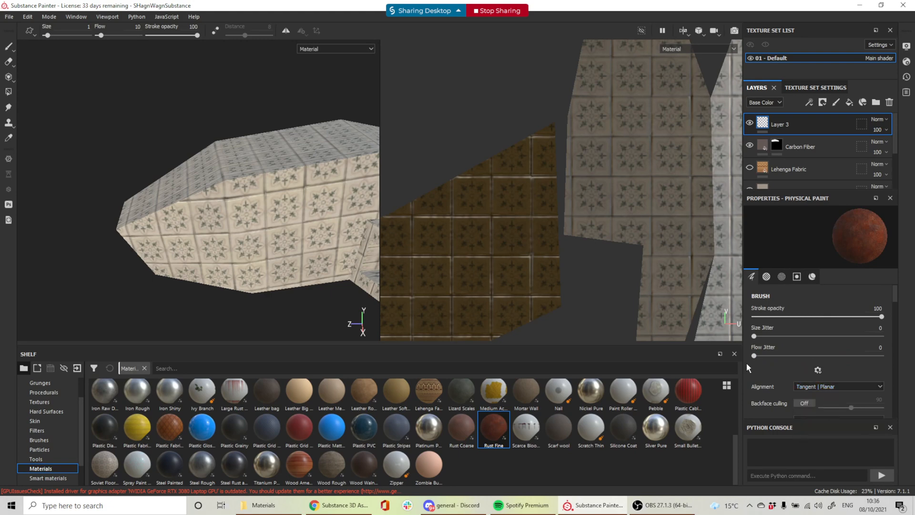
pyautogui.moveTo(327, 197); pyautogui.dragTo(281, 205)
pyautogui.keyDown('alt'); pyautogui.moveTo(272, 172); pyautogui.dragTo(305, 203); pyautogui.keyUp('alt')
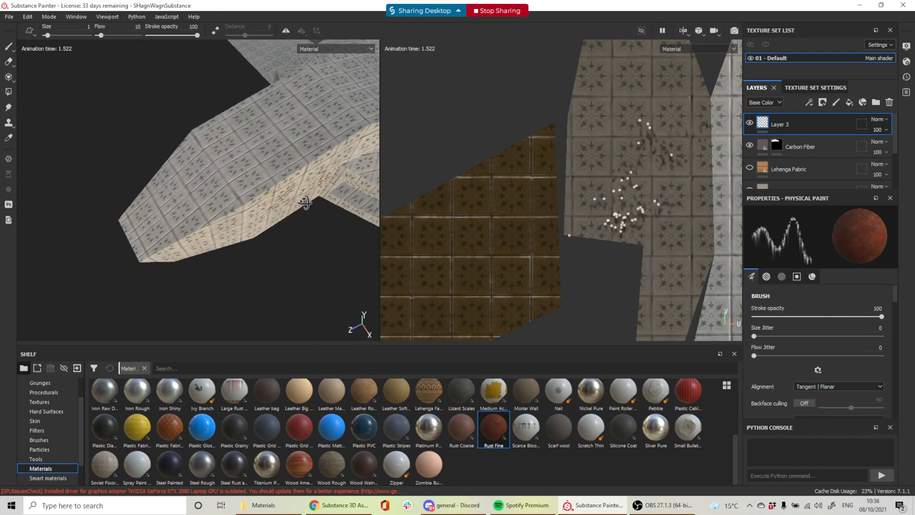
pyautogui.click(270, 130)
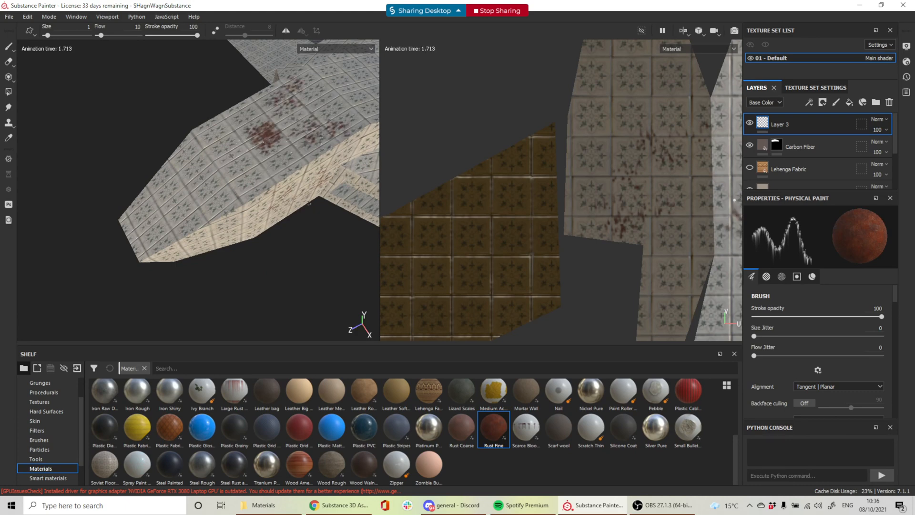
pyautogui.hotkey('ctrl', 'z')
pyautogui.keyDown('alt'); pyautogui.moveTo(327, 210); pyautogui.dragTo(305, 178); pyautogui.keyUp('alt')
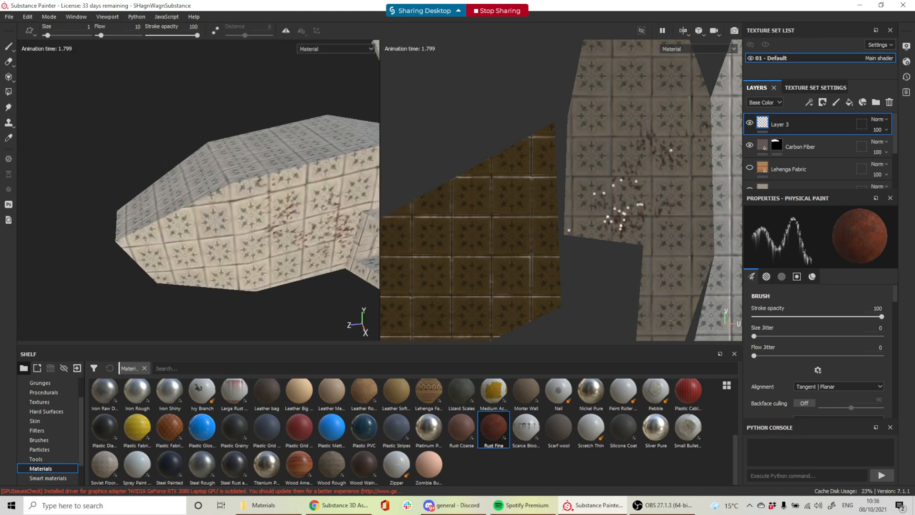
pyautogui.hotkey('ctrl', 'z')
pyautogui.click(831, 387)
pyautogui.click(831, 400)
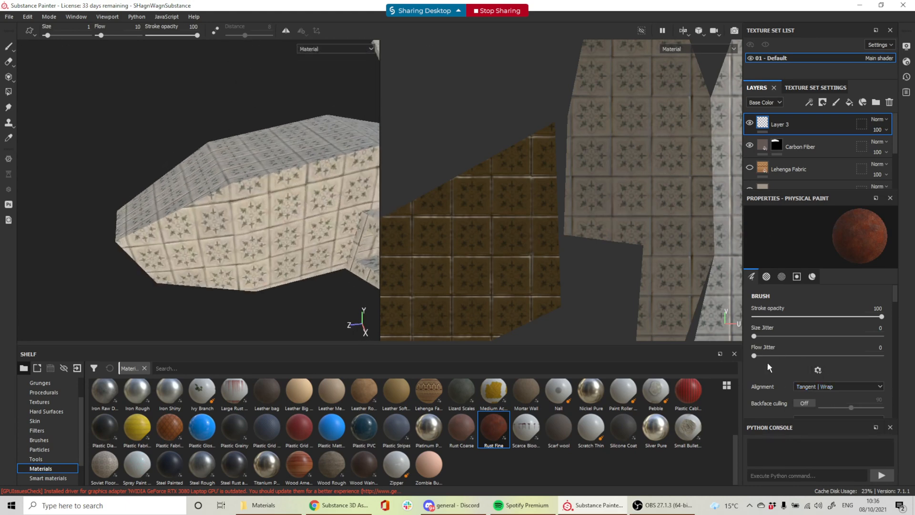
pyautogui.scroll(-3, 768, 362)
pyautogui.click(310, 226)
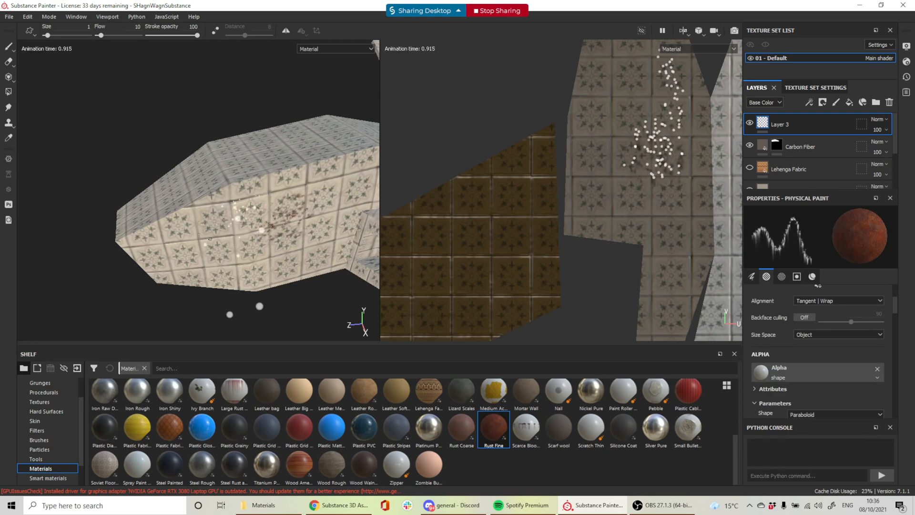
pyautogui.hotkey('ctrl', 'z')
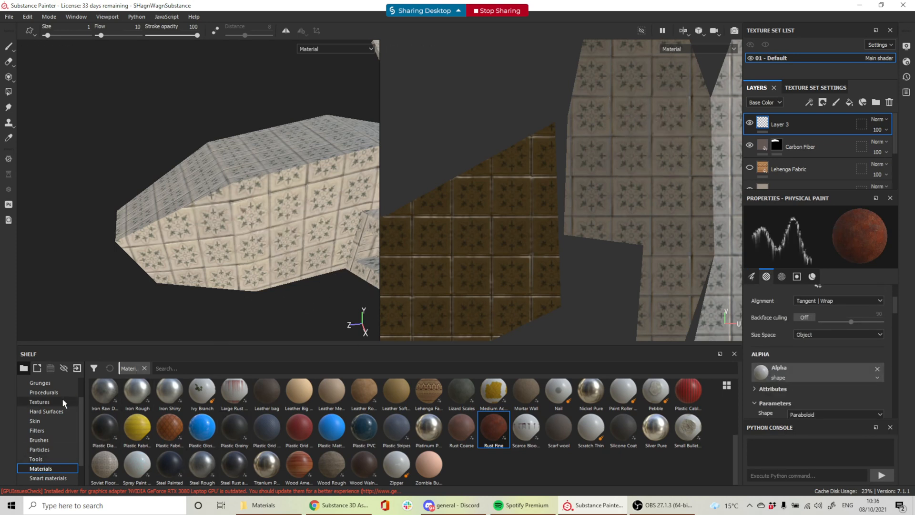
# Load the Organic Spray particle brush, try two rust strokes on the tiles, and undo them
pyautogui.click(53, 450)
pyautogui.click(389, 397)
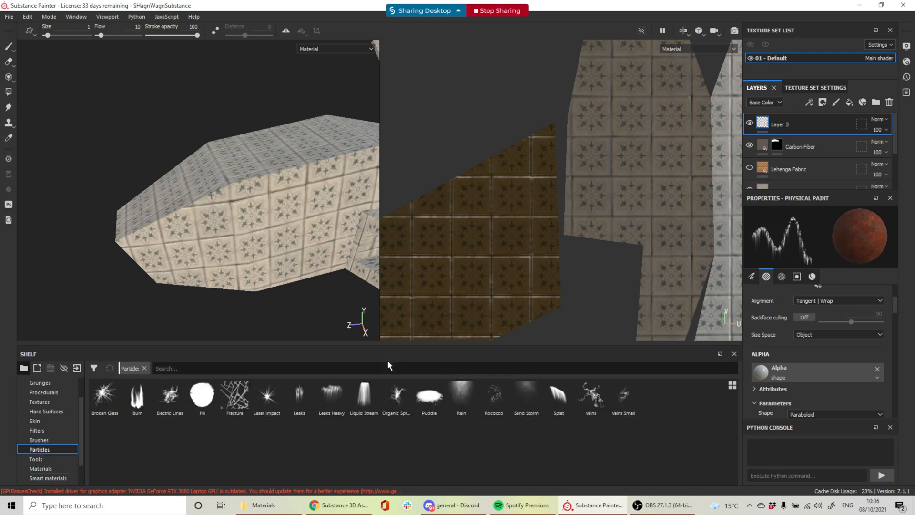
pyautogui.keyDown('ctrl'); pyautogui.moveTo(277, 213); pyautogui.dragTo(282, 212, button='right'); pyautogui.keyUp('ctrl')
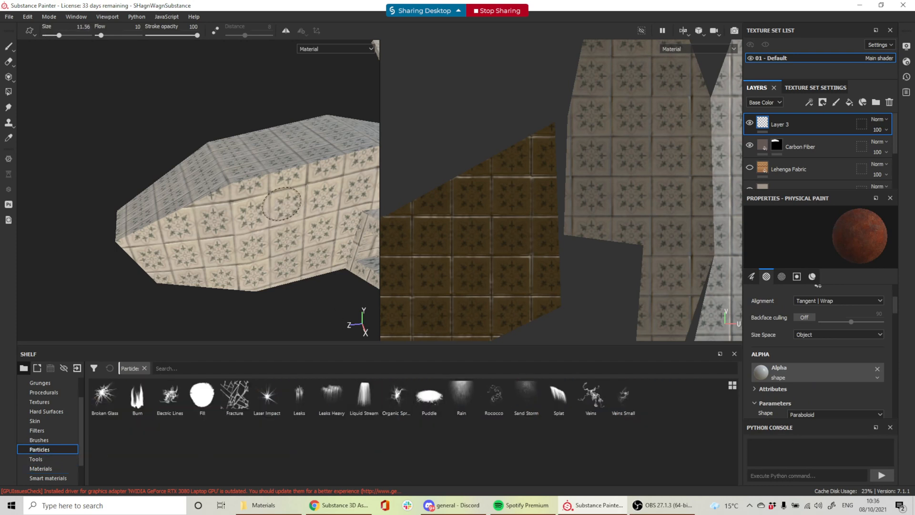
pyautogui.click(309, 182)
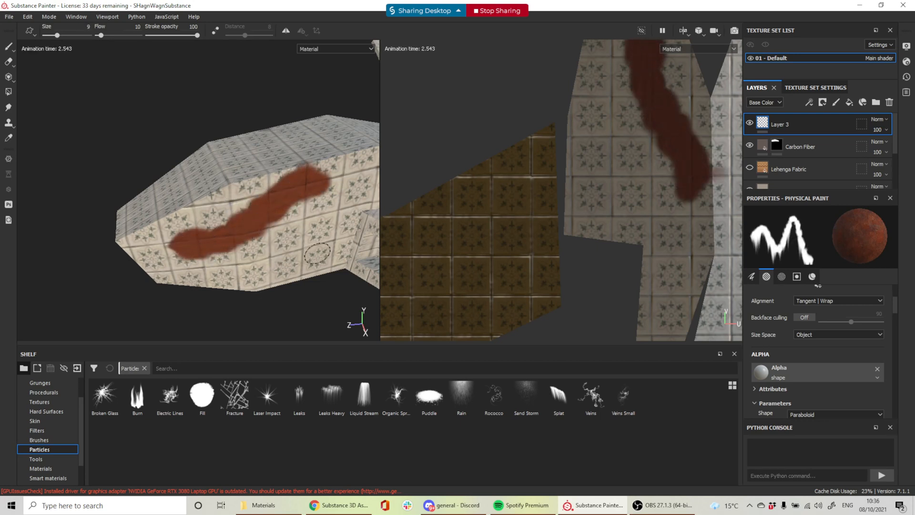
pyautogui.keyDown('ctrl'); pyautogui.moveTo(317, 254); pyautogui.dragTo(309, 254, button='right'); pyautogui.keyUp('ctrl')
pyautogui.click(327, 239)
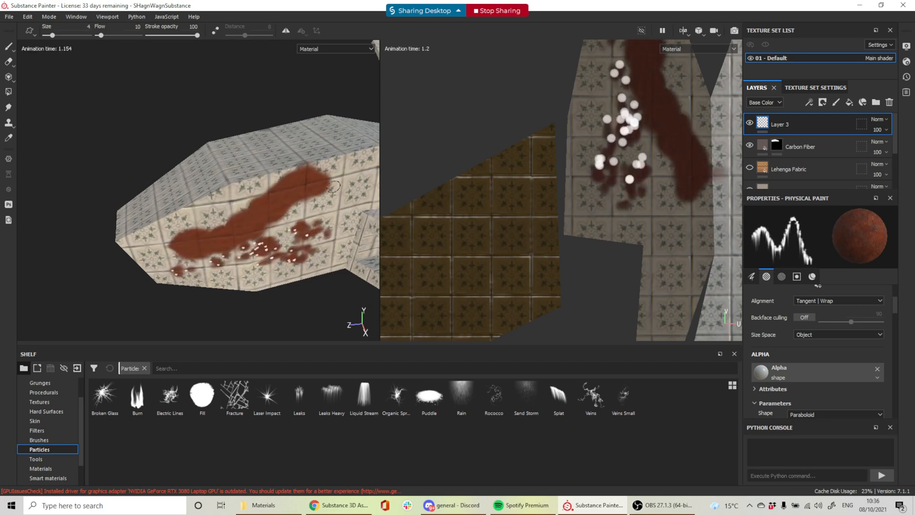
pyautogui.hotkey('ctrl', 'z')
pyautogui.hotkey('ctrl', 'z')
pyautogui.scroll(3, 849, 360)
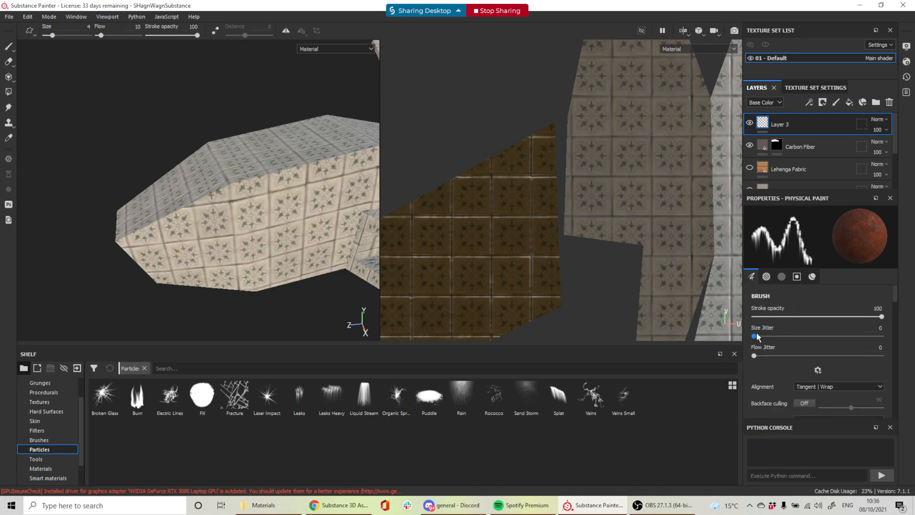
# Set the brush's Size Jitter to 20 and Flow Jitter to 18
pyautogui.moveTo(755, 336); pyautogui.dragTo(780, 337)
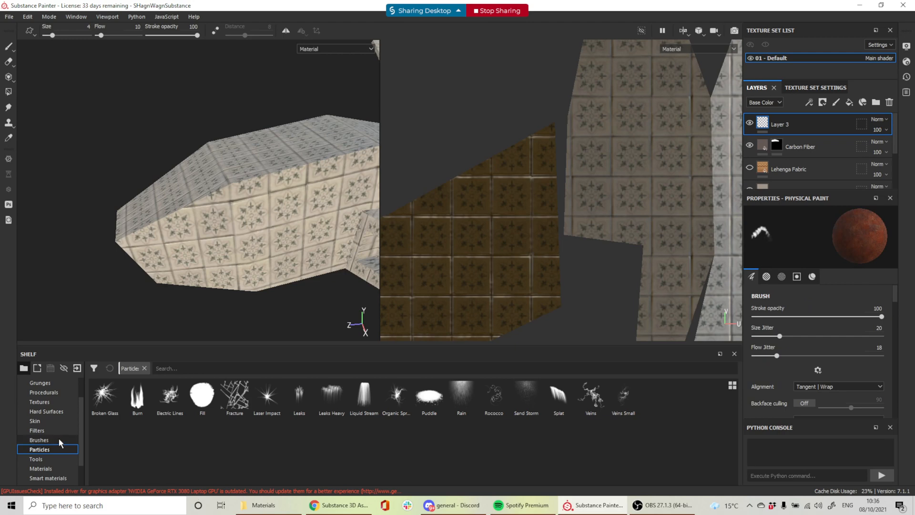
pyautogui.moveTo(666, 513)
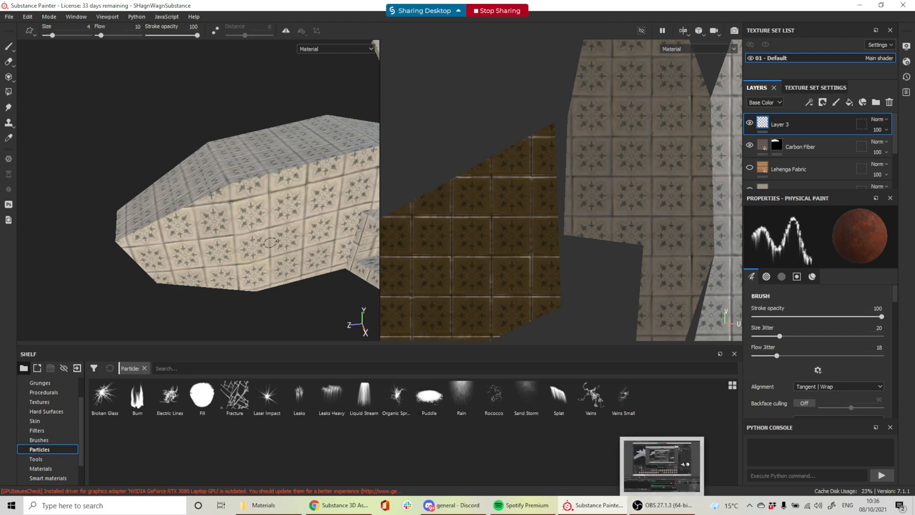
pyautogui.scroll(3, 284, 262)
pyautogui.scroll(-7, 263, 277)
pyautogui.keyDown('alt'); pyautogui.moveTo(263, 276); pyautogui.dragTo(373, 289); pyautogui.keyUp('alt')
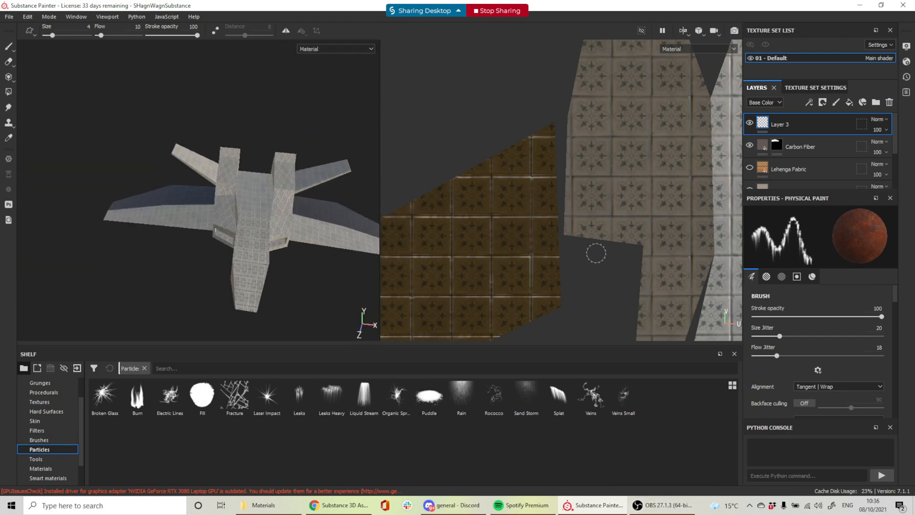
# Unhide the Lehenga Fabric layer and inspect the fabric on the wing and underside
pyautogui.click(750, 169)
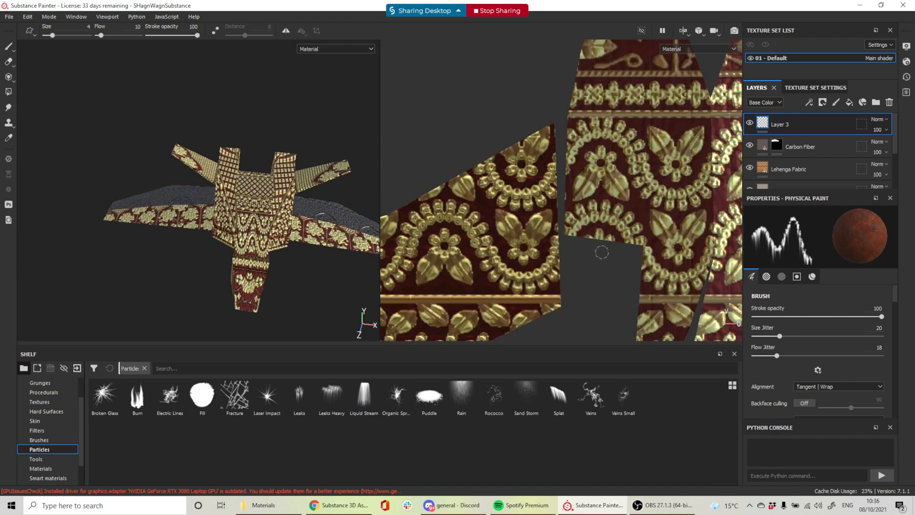
pyautogui.keyDown('alt'); pyautogui.moveTo(211, 269); pyautogui.dragTo(167, 241); pyautogui.keyUp('alt')
pyautogui.scroll(3, 231, 213)
pyautogui.scroll(3, 244, 231)
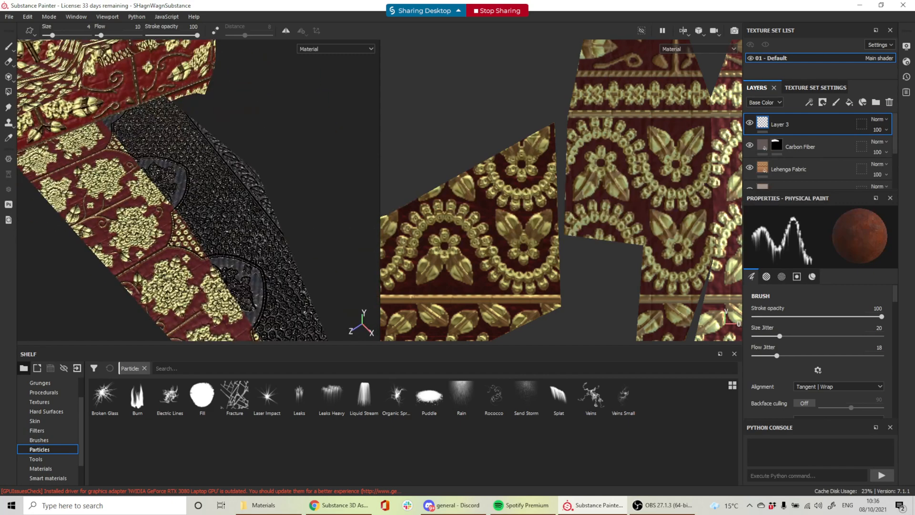
pyautogui.keyDown('alt'); pyautogui.moveTo(257, 240); pyautogui.dragTo(289, 226); pyautogui.keyUp('alt')
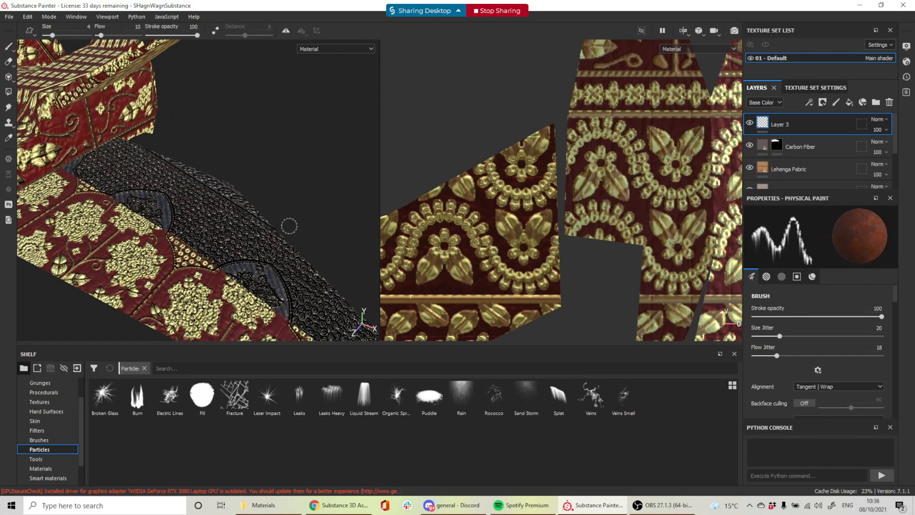
pyautogui.scroll(-3, 291, 226)
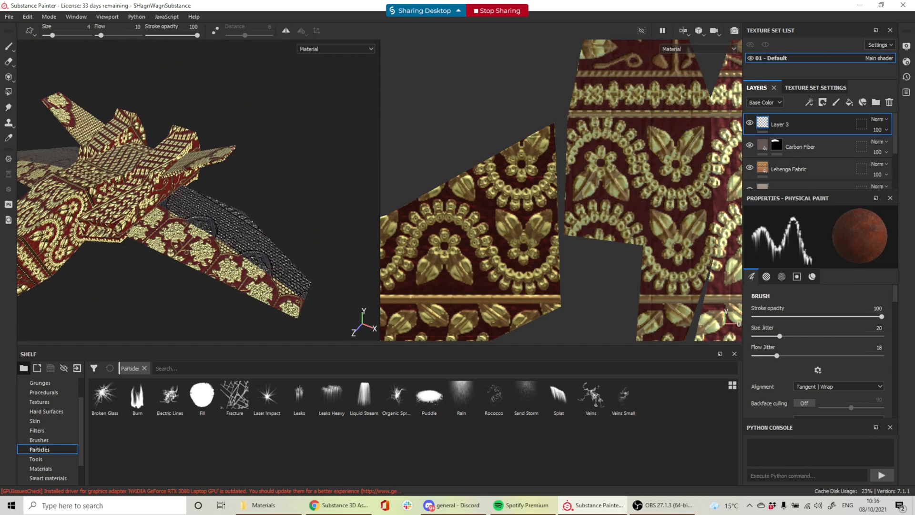
pyautogui.keyDown('alt'); pyautogui.moveTo(267, 233); pyautogui.dragTo(285, 253); pyautogui.keyUp('alt')
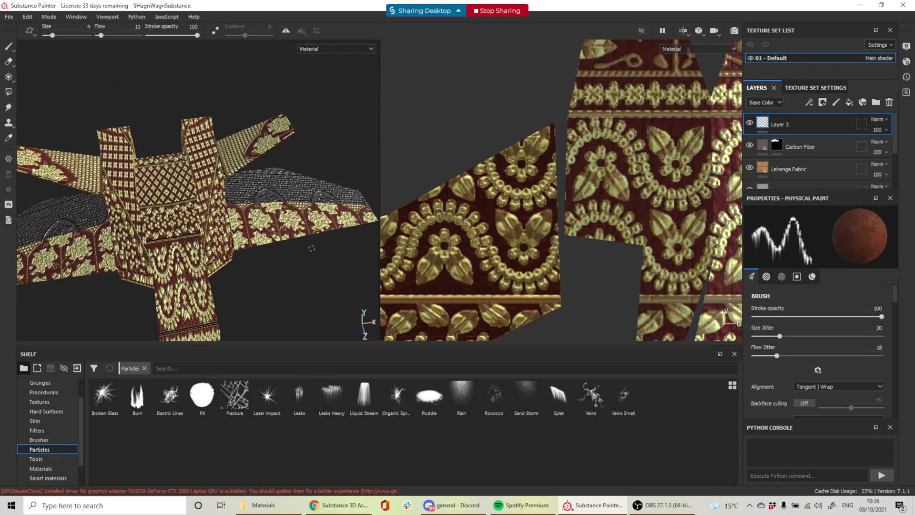